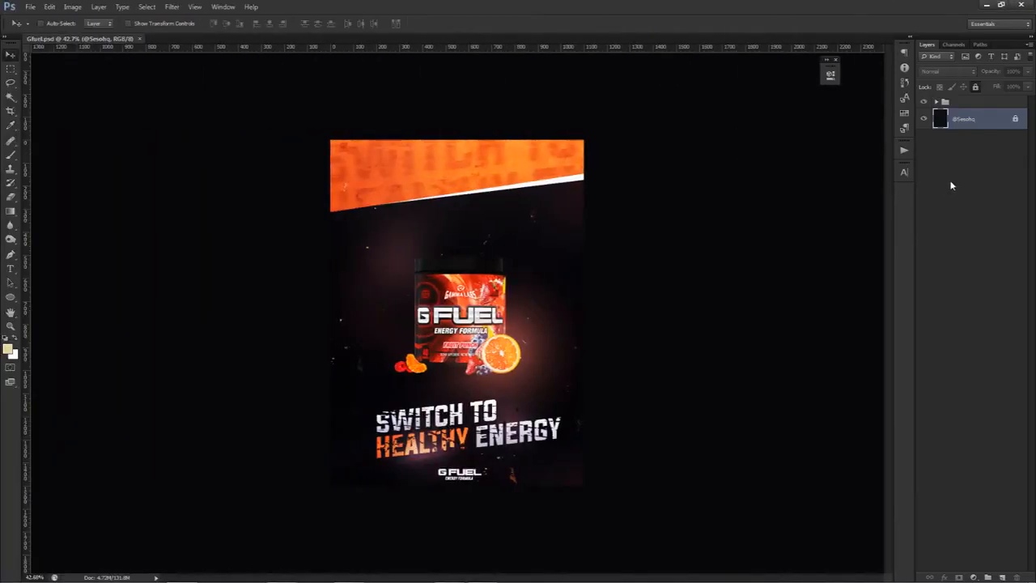
- Look through the source images in the Grunge folder, including textures 1 and 2, the product image and the logos
{"action": "left_click_drag", "start_coordinate": [1035, 209], "coordinate": [518, 197]}
{"action": "left_click_drag", "start_coordinate": [711, 364], "coordinate": [566, 312]}
{"action": "left_click", "coordinate": [628, 275]}
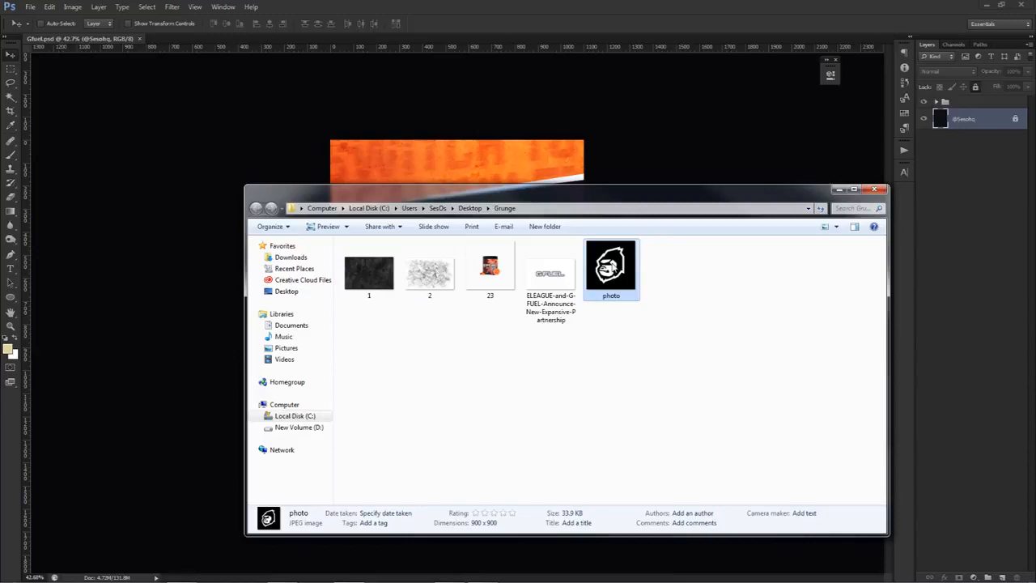
{"action": "key", "text": "Left"}
{"action": "key", "text": "Left"}
{"action": "key", "text": "Left"}
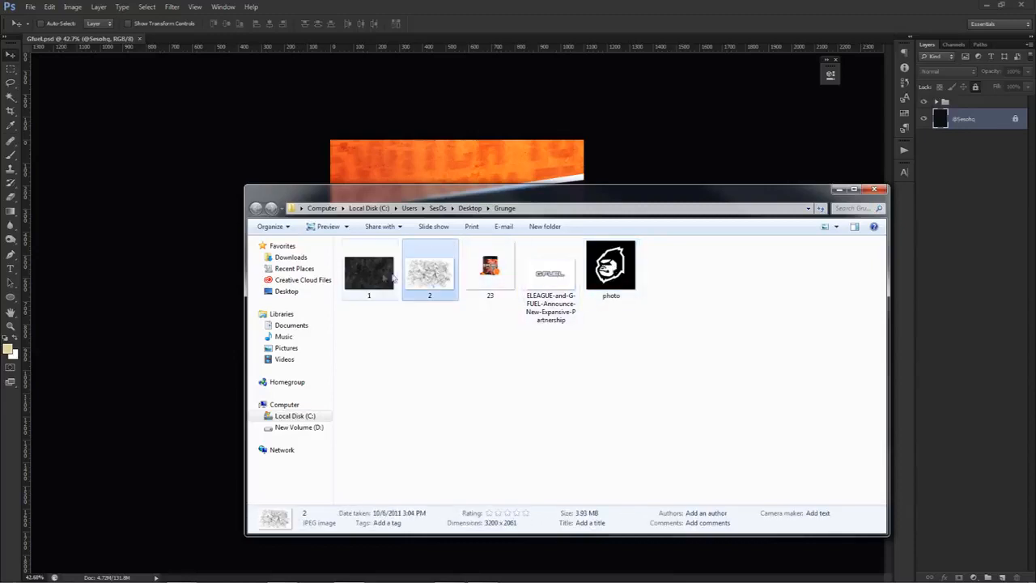
{"action": "left_click", "coordinate": [380, 277]}
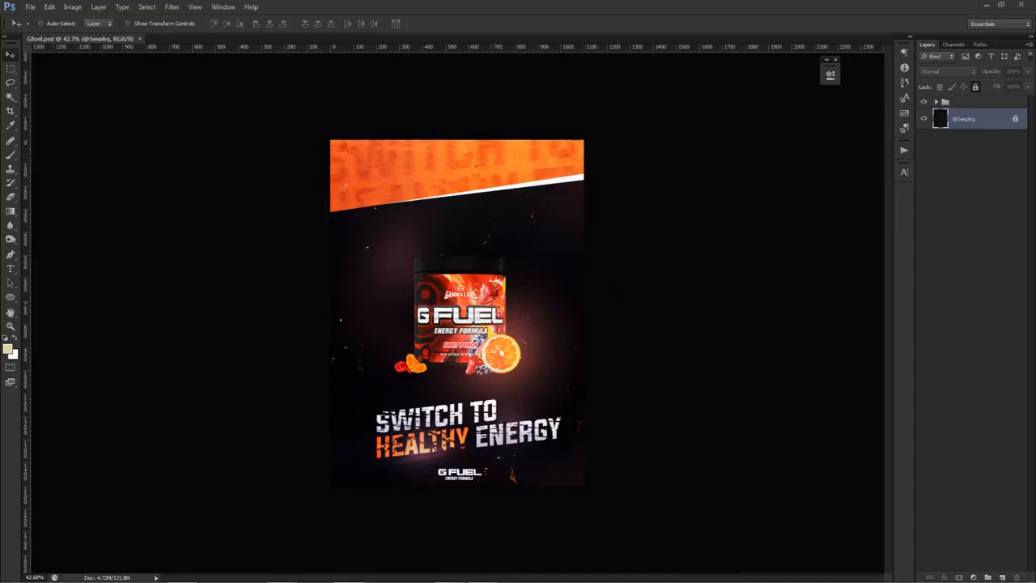
- Hide the finished artwork group and sample the dark background's colour in the foreground Color Picker without applying it
{"action": "left_click", "coordinate": [924, 102]}
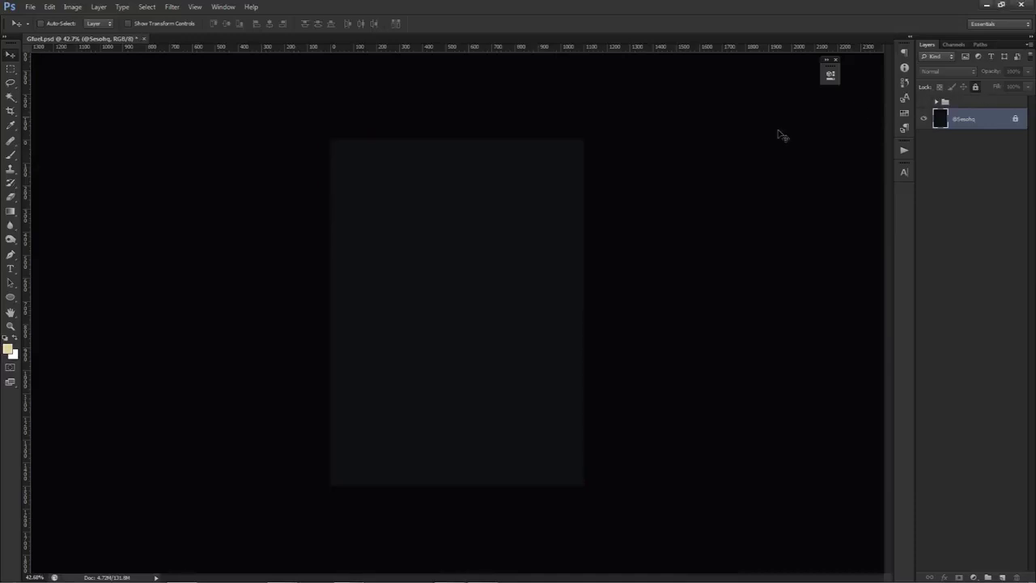
{"action": "left_click", "coordinate": [16, 339]}
{"action": "left_click", "coordinate": [8, 349]}
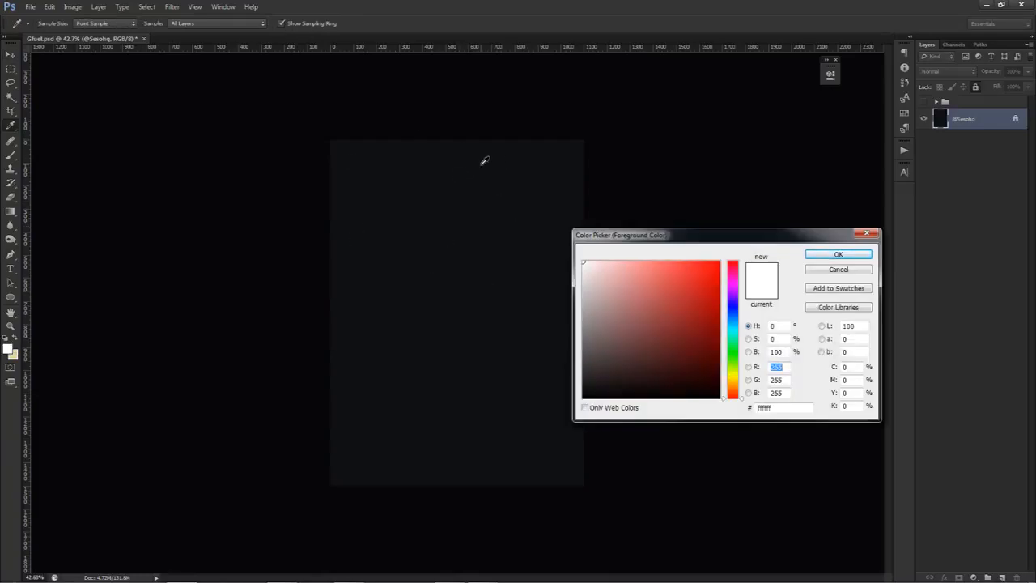
{"action": "left_click", "coordinate": [496, 199]}
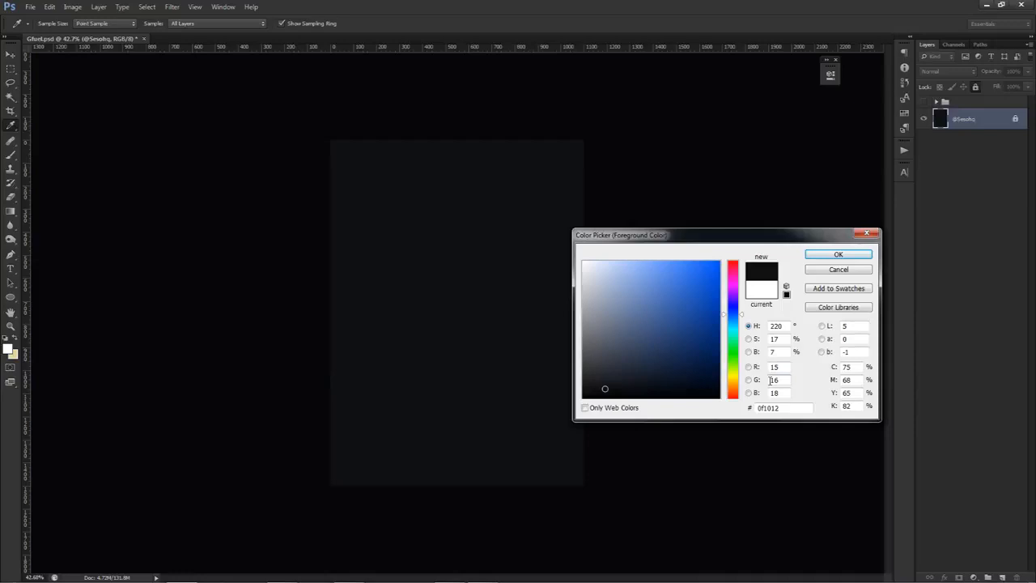
{"action": "left_click", "coordinate": [825, 275]}
{"action": "key", "text": "v"}
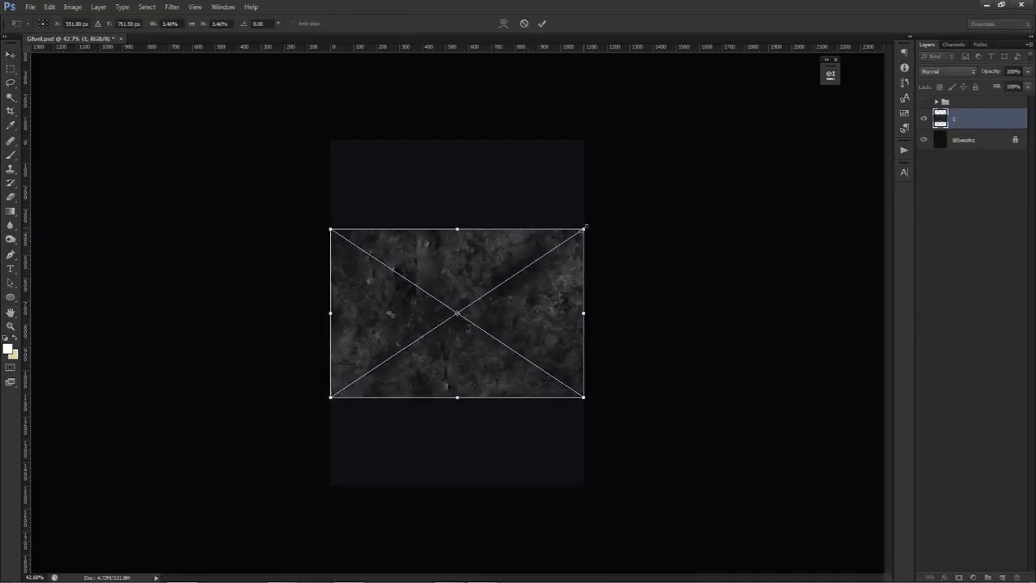
- Scale the placed grunge texture 1 to about 7.4% so it covers the canvas, shift it slightly left, and commit it
{"action": "left_click_drag", "start_coordinate": [584, 229], "coordinate": [727, 132]}
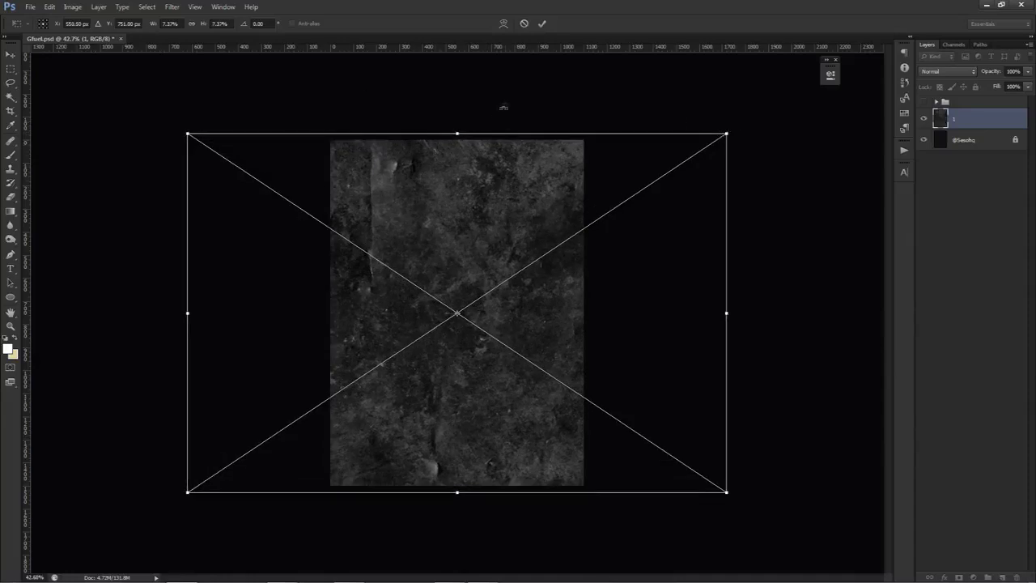
{"action": "left_click_drag", "start_coordinate": [454, 215], "coordinate": [411, 220]}
{"action": "left_click", "coordinate": [541, 24]}
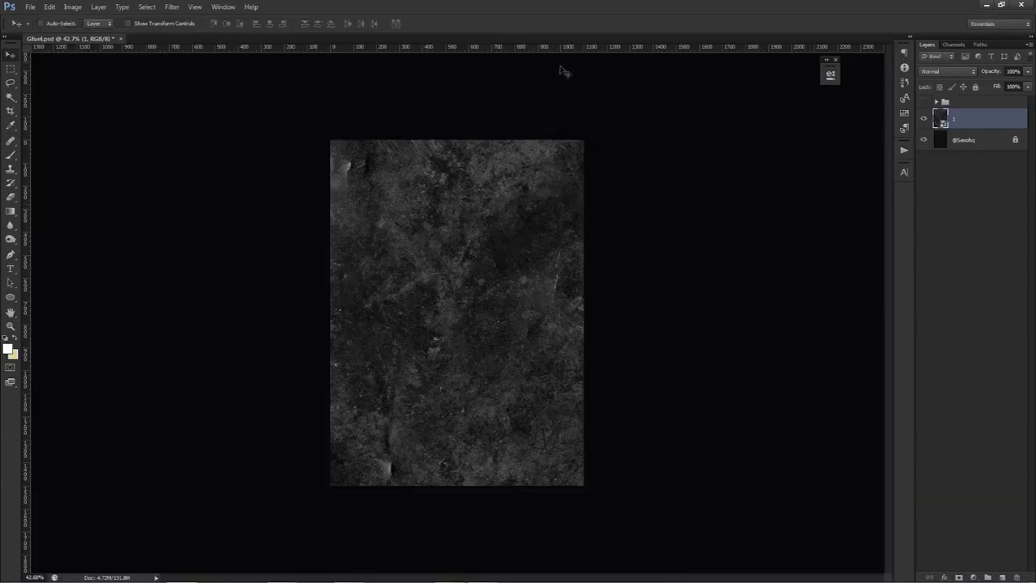
- Set texture layer 1's blend mode to Hard Light and its opacity to 30%
{"action": "left_click", "coordinate": [943, 72]}
{"action": "left_click", "coordinate": [932, 229]}
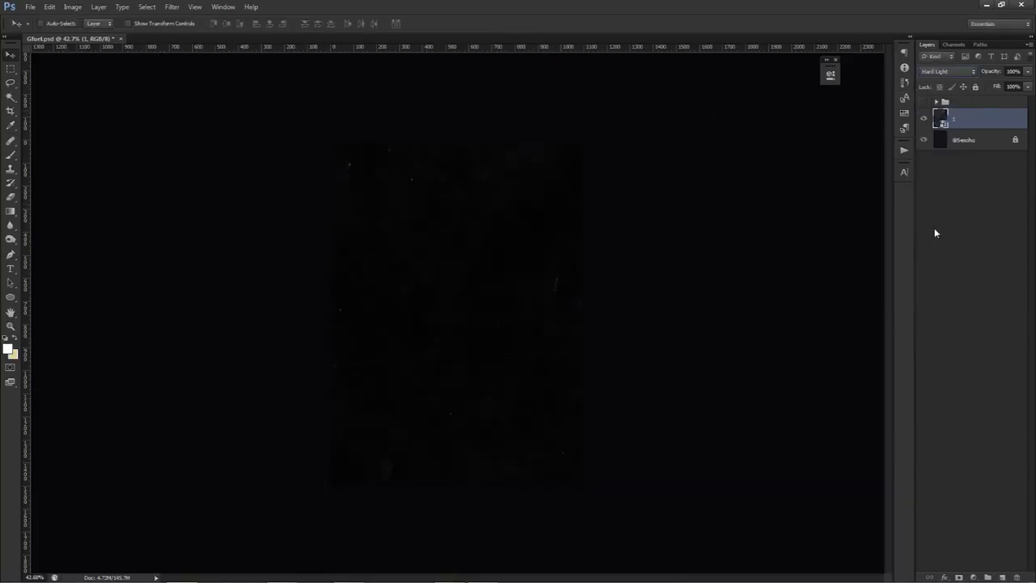
{"action": "left_click", "coordinate": [1013, 71]}
{"action": "type", "text": "30"}
- Place texture image 2 from the Grunge folder and enlarge it to about 2657 by 1710 px to cover the canvas
{"action": "key", "text": "alt+Tab"}
{"action": "left_click_drag", "start_coordinate": [1034, 250], "coordinate": [498, 251]}
{"action": "left_click_drag", "start_coordinate": [581, 229], "coordinate": [746, 92]}
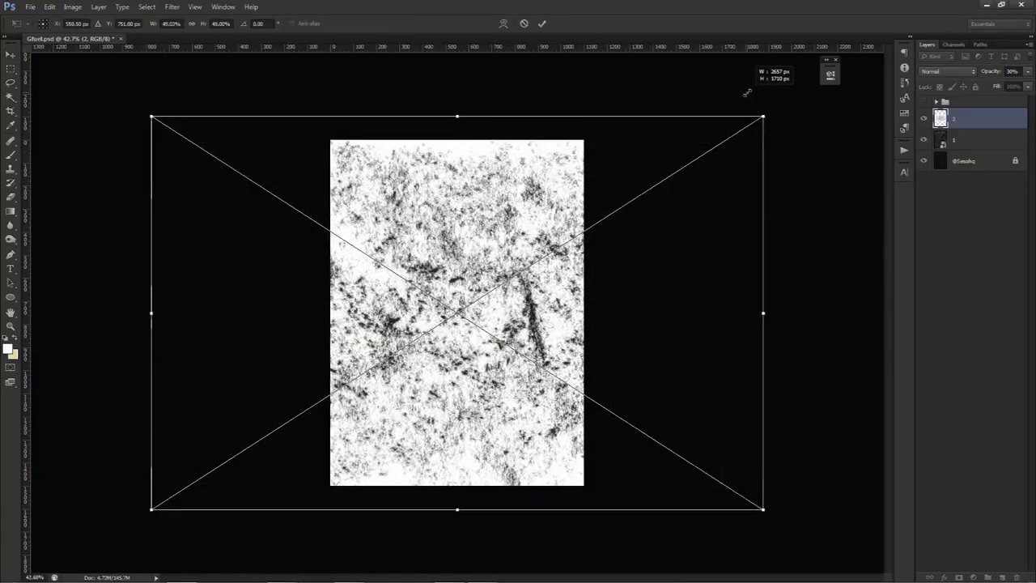
{"action": "left_click", "coordinate": [541, 23]}
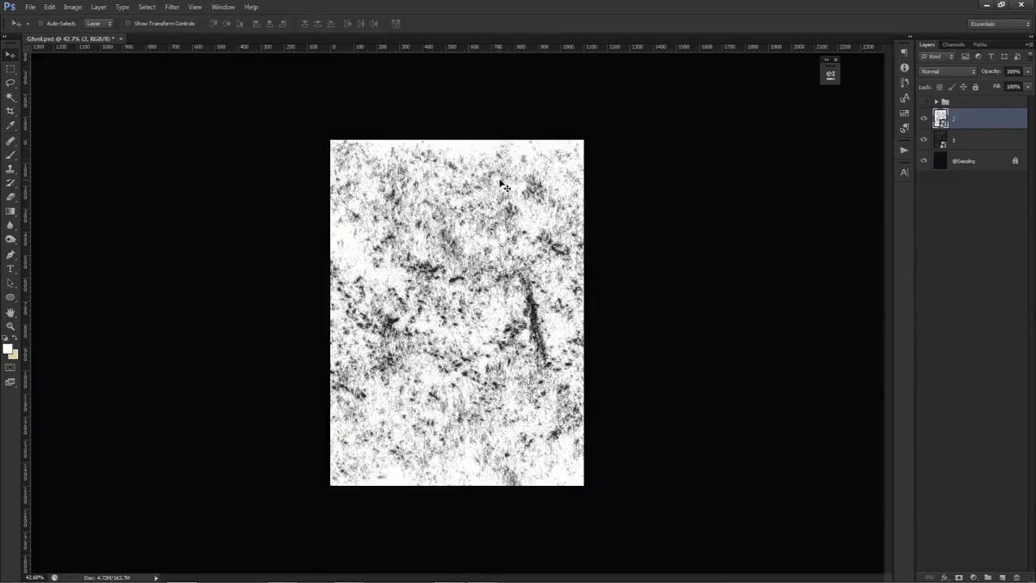
- Rasterize texture layer 2 and select its white areas using Color Range with sampled colors and fuzziness 0
{"action": "right_click", "coordinate": [955, 120]}
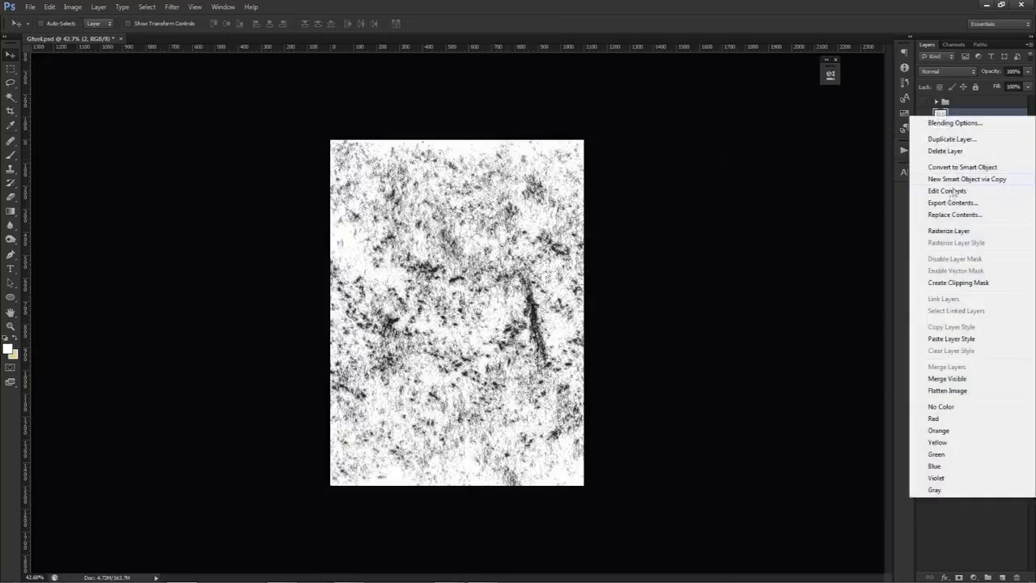
{"action": "left_click", "coordinate": [947, 232]}
{"action": "left_click", "coordinate": [147, 7]}
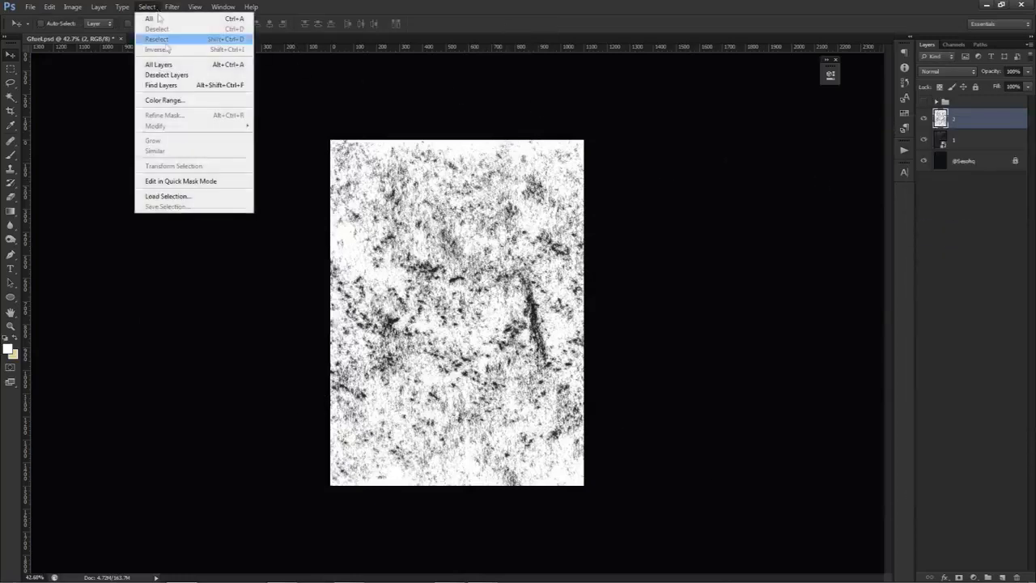
{"action": "left_click", "coordinate": [177, 104]}
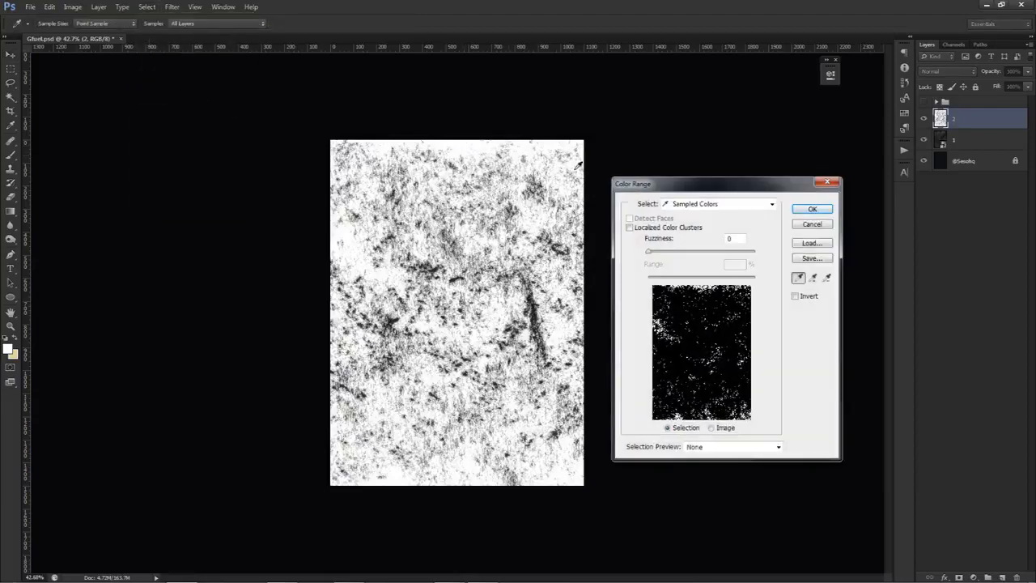
{"action": "left_click", "coordinate": [812, 209]}
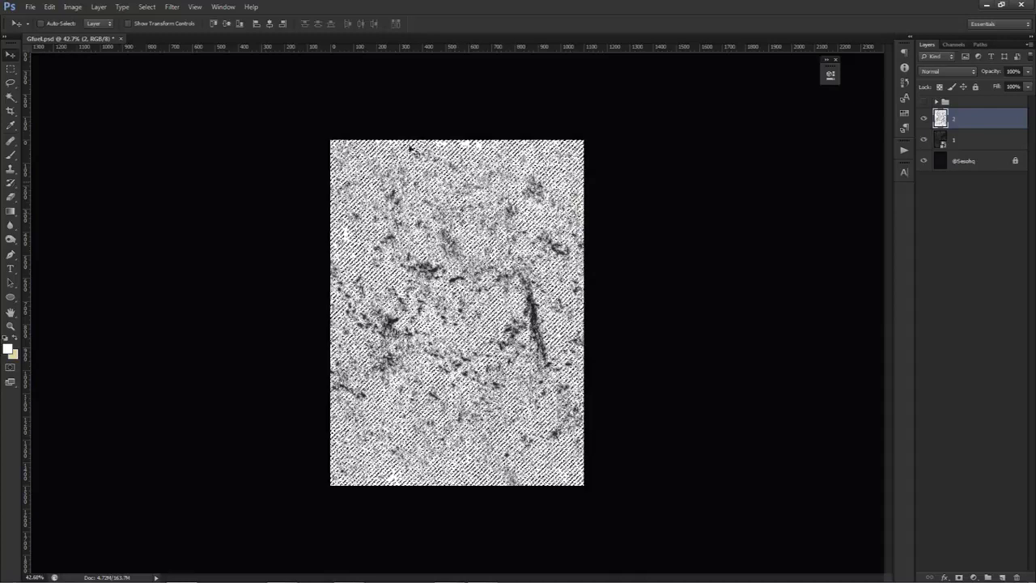
- Cut the selected white areas to a new layer, compare it with the remainder, and delete layer 2
{"action": "key", "text": "m"}
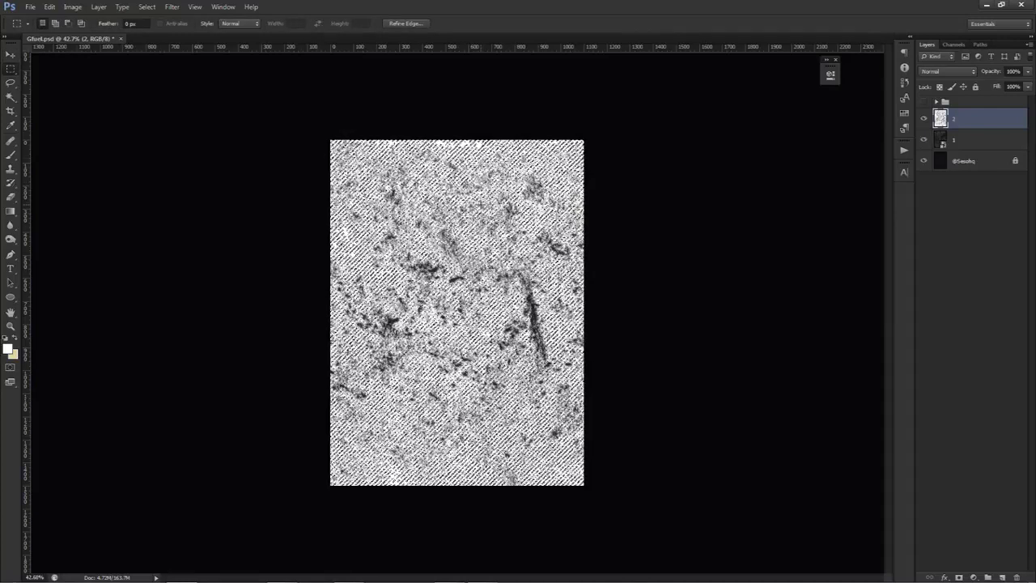
{"action": "right_click", "coordinate": [483, 206]}
{"action": "left_click", "coordinate": [518, 304]}
{"action": "left_click", "coordinate": [924, 139]}
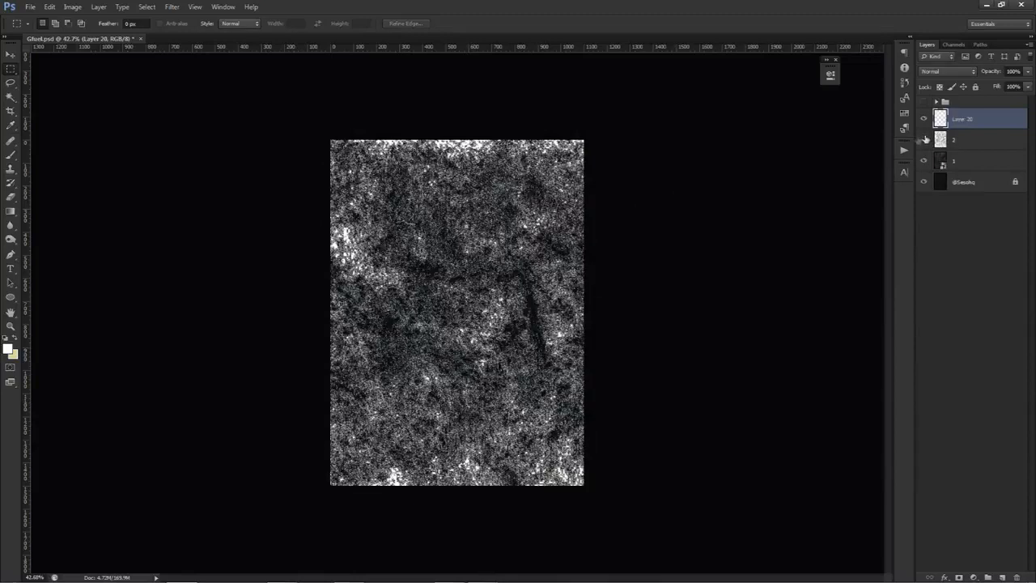
{"action": "left_click", "coordinate": [923, 119]}
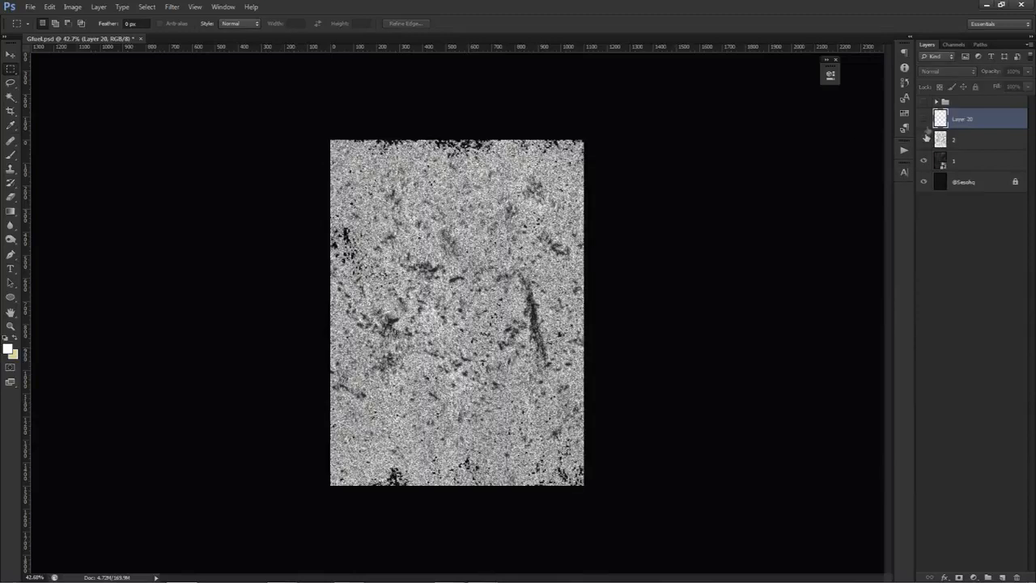
{"action": "left_click", "coordinate": [925, 139]}
{"action": "left_click", "coordinate": [924, 120]}
{"action": "left_click", "coordinate": [969, 139]}
{"action": "key", "text": "Delete"}
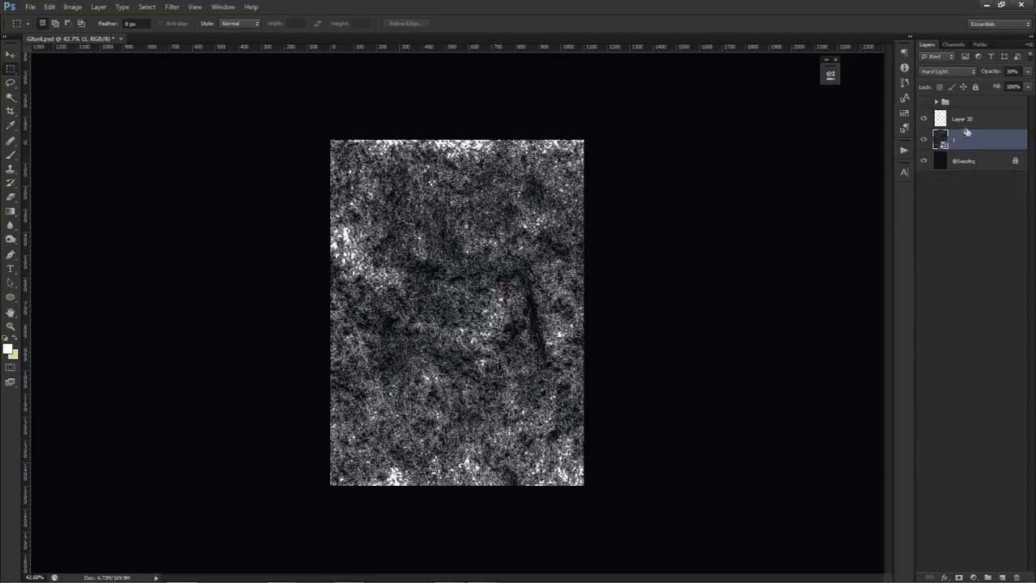
- Set the cut-out white texture layer's blend mode to Overlay and its opacity to 35%
{"action": "left_click", "coordinate": [963, 122]}
{"action": "left_click", "coordinate": [942, 71]}
{"action": "left_click", "coordinate": [943, 212]}
{"action": "left_click", "coordinate": [1013, 71]}
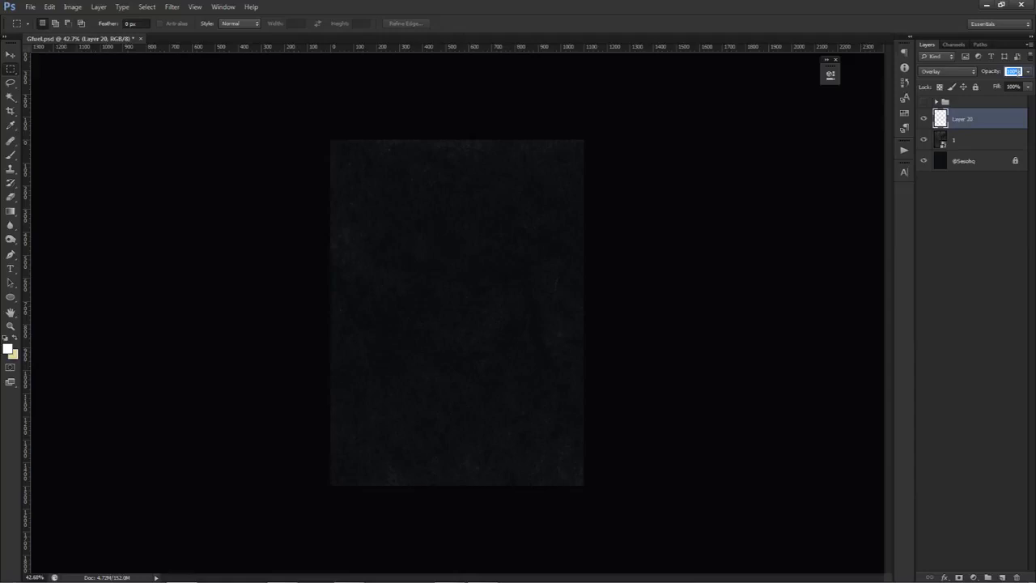
{"action": "type", "text": "30"}
{"action": "left_click_drag", "start_coordinate": [1017, 71], "coordinate": [993, 76]}
{"action": "type", "text": "10"}
{"action": "left_click", "coordinate": [923, 119]}
{"action": "left_click", "coordinate": [922, 119]}
{"action": "key", "text": "3"}
{"action": "key", "text": "5"}
{"action": "left_click", "coordinate": [1002, 576]}
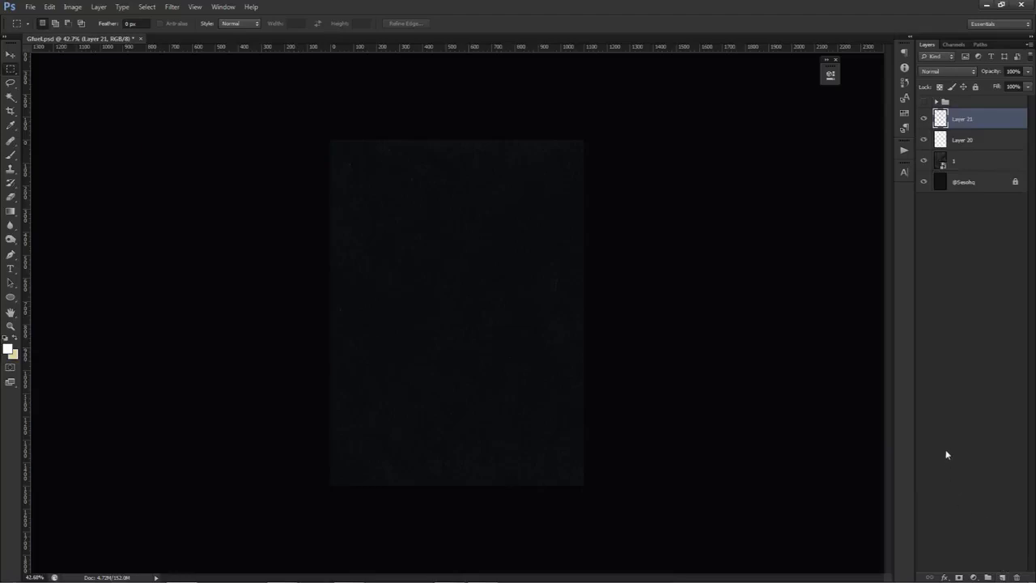
{"action": "key", "text": "ctrl+e"}
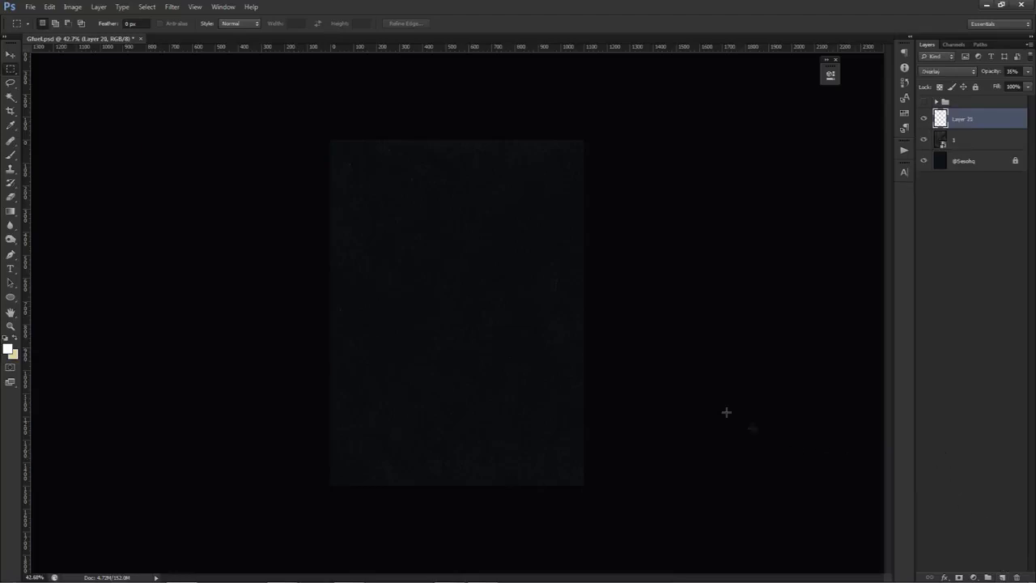
{"action": "key", "text": "t"}
{"action": "key", "text": "alt+t"}
{"action": "left_click", "coordinate": [480, 307]}
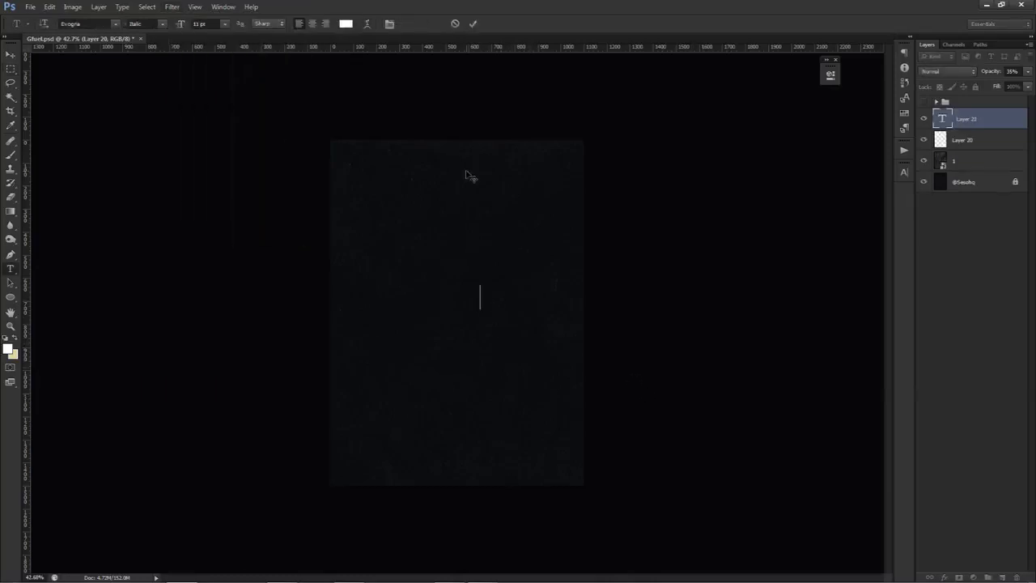
{"action": "left_click", "coordinate": [456, 26]}
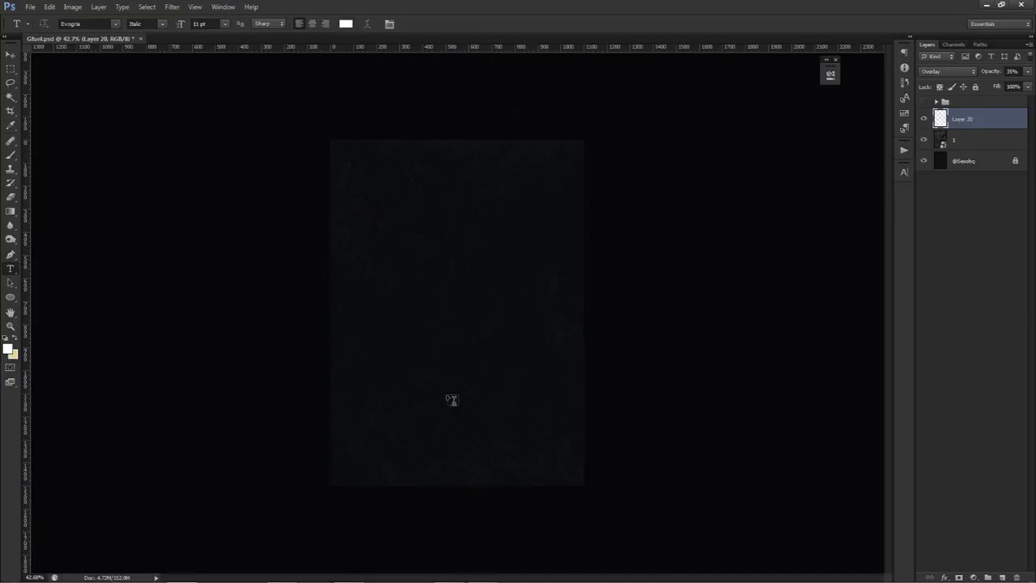
- Add the text "SWITCH TO" in white Evogria Italic near the bottom of the poster, checking the finished artwork for reference
{"action": "left_click", "coordinate": [460, 455]}
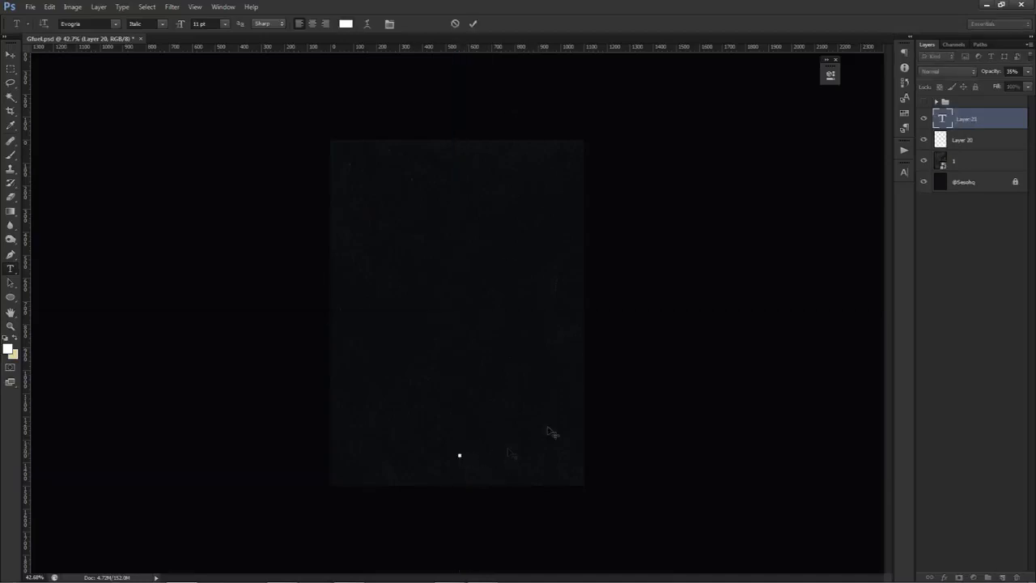
{"action": "left_click", "coordinate": [904, 171]}
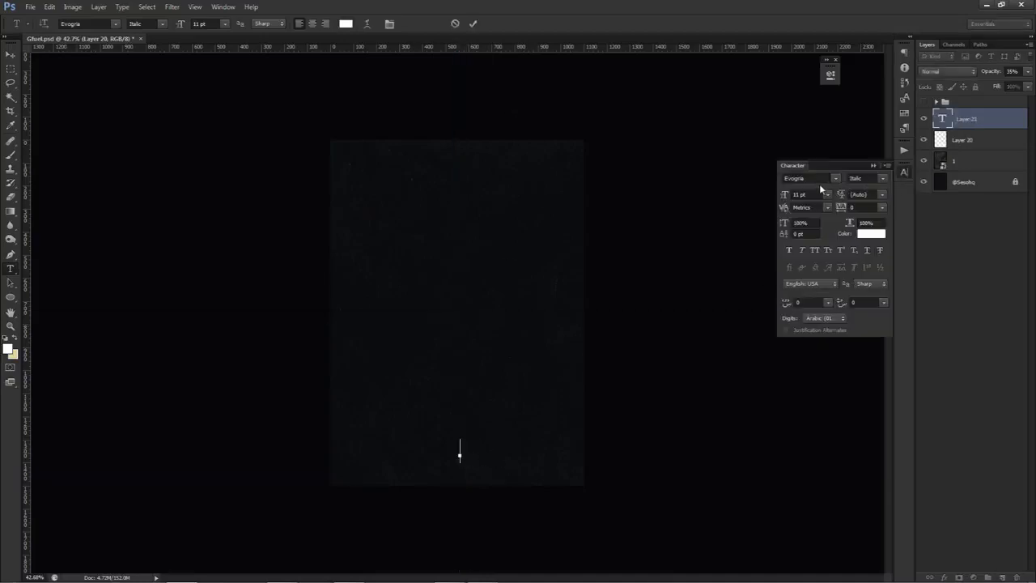
{"action": "left_click", "coordinate": [924, 103]}
{"action": "left_click", "coordinate": [925, 103]}
{"action": "left_click", "coordinate": [457, 430]}
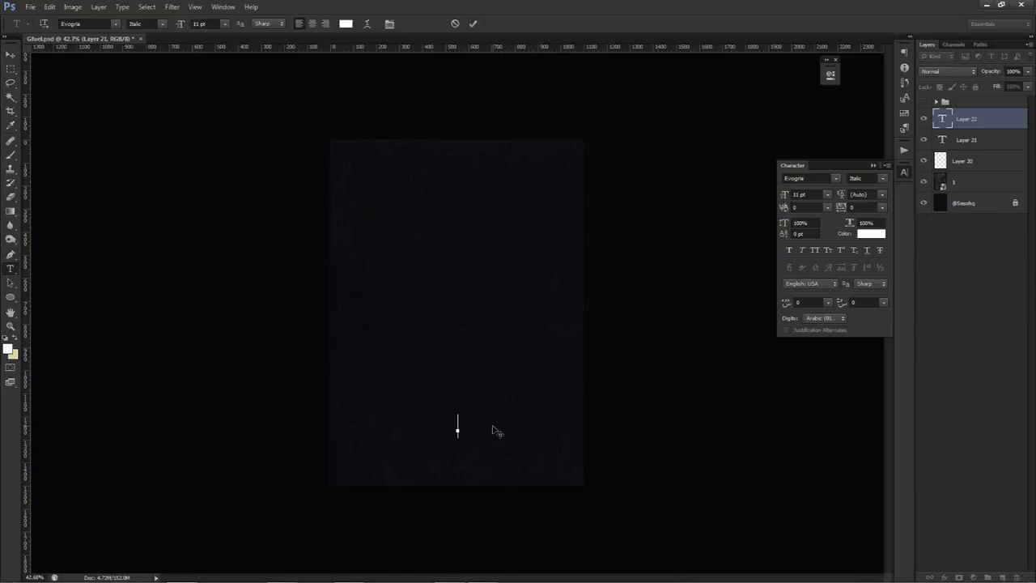
{"action": "type", "text": "SWITCH TO"}
- Set the "SWITCH TO" text's font size to 15 pt and commit the text
{"action": "key", "text": "ctrl+a"}
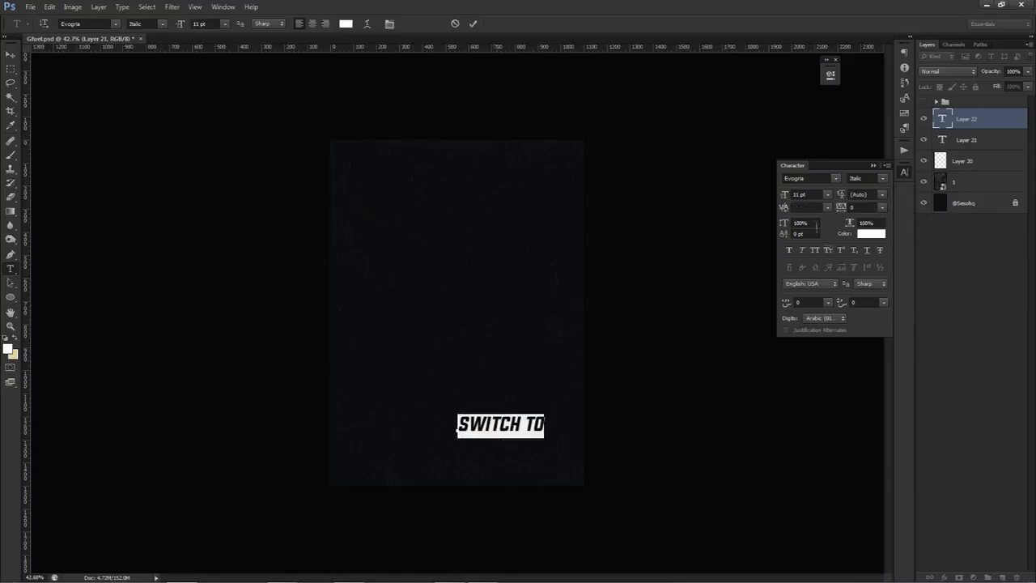
{"action": "left_click", "coordinate": [811, 194]}
{"action": "key", "text": "Up"}
{"action": "key", "text": "Up"}
{"action": "key", "text": "Up"}
{"action": "key", "text": "Up"}
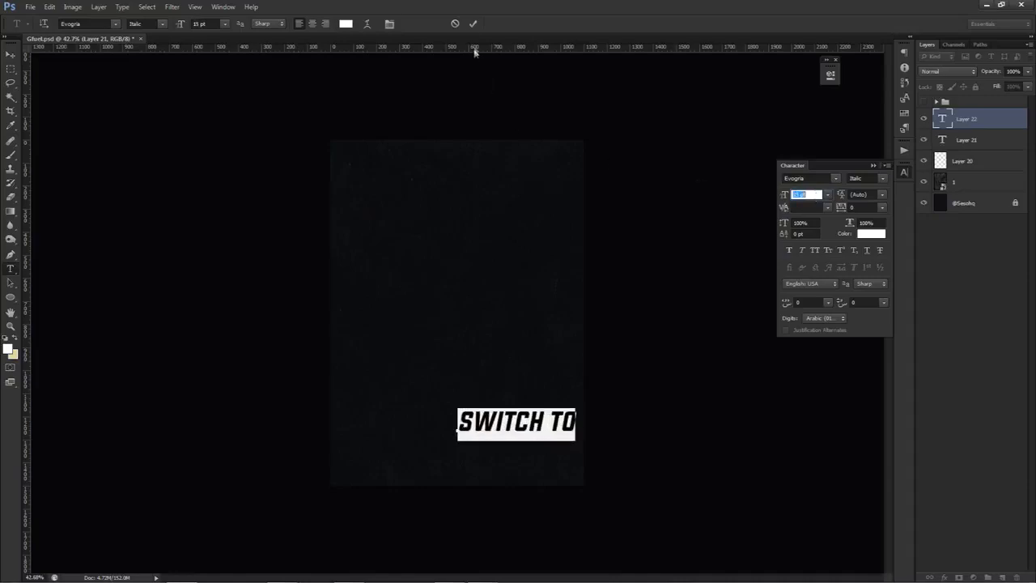
{"action": "left_click", "coordinate": [472, 24]}
- Clear the stray selection, move the "SWITCH TO" text closer to the poster's lower centre, and duplicate it directly beneath
{"action": "left_click_drag", "start_coordinate": [424, 443], "coordinate": [424, 444]}
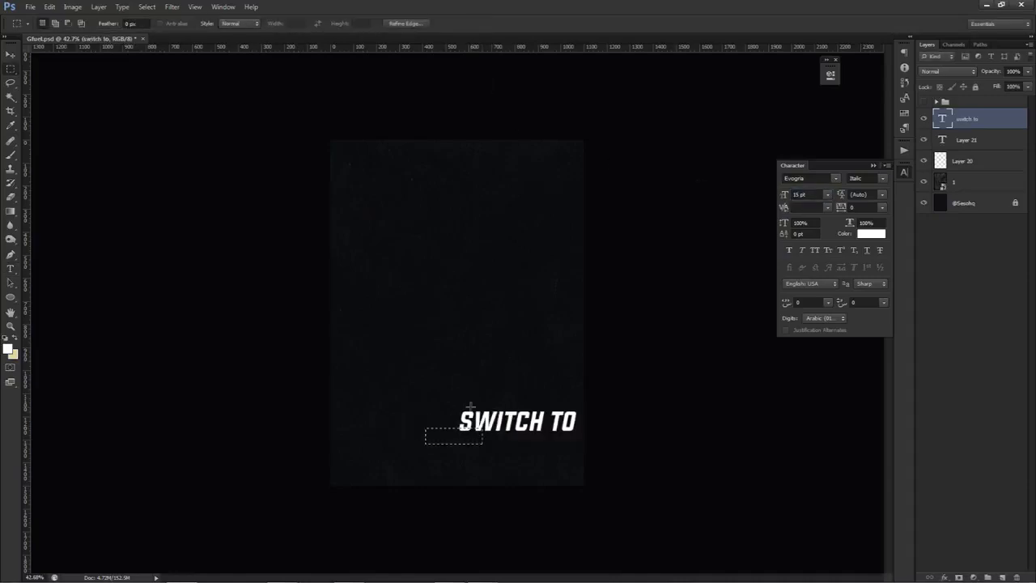
{"action": "key", "text": "ctrl+d"}
{"action": "key", "text": "v"}
{"action": "left_click_drag", "start_coordinate": [507, 430], "coordinate": [489, 449]}
- Replace the duplicated text line's wording with "HEALTHY ENERGY" and commit it
{"action": "key", "text": "t"}
{"action": "left_click", "coordinate": [491, 453]}
{"action": "key", "text": "ctrl+a"}
{"action": "type", "text": "HEALT"}
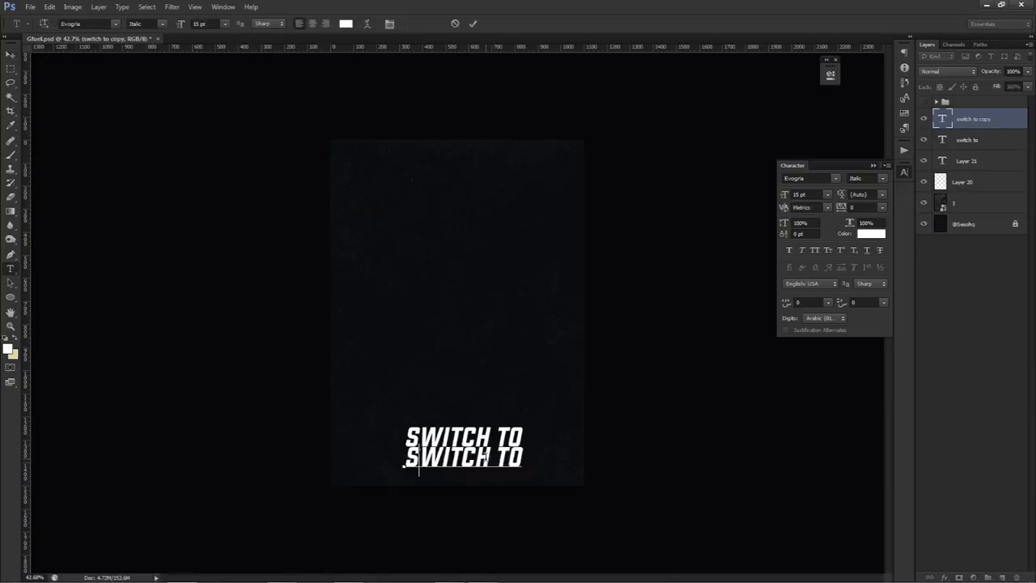
{"action": "type", "text": "HY ENERGY"}
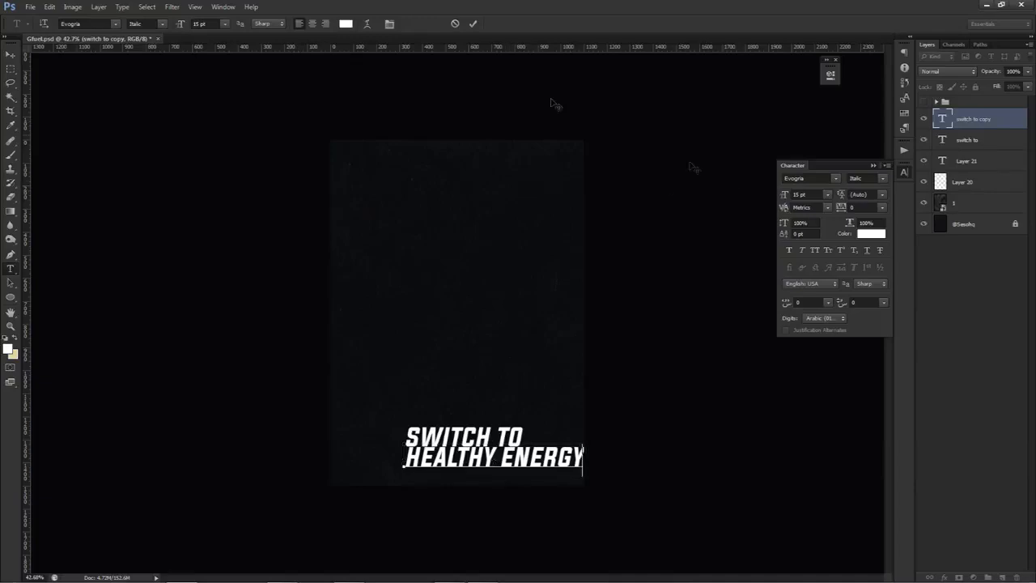
{"action": "left_click", "coordinate": [471, 25]}
- Align the "HEALTHY ENERGY" line beneath "SWITCH TO" and shift both lines left to centre the slogan on the poster
{"action": "key", "text": "v"}
{"action": "left_click_drag", "start_coordinate": [462, 397], "coordinate": [458, 396]}
{"action": "left_click", "coordinate": [967, 140], "text": "shift"}
{"action": "left_click_drag", "start_coordinate": [523, 356], "coordinate": [492, 358]}
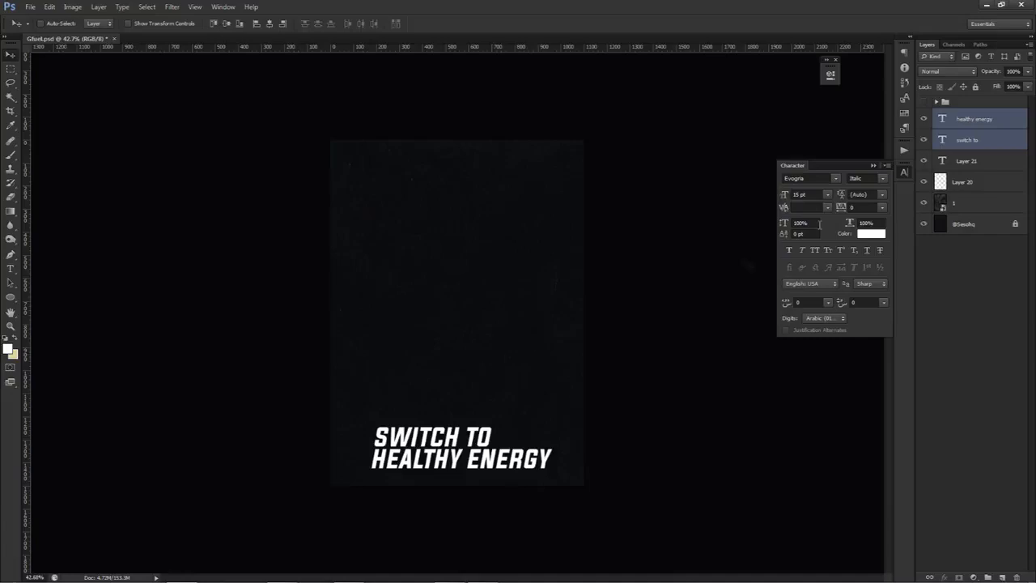
- Change the "SWITCH TO" text's font style to Regular
{"action": "left_click", "coordinate": [969, 139]}
{"action": "scroll", "coordinate": [870, 178], "scroll_direction": "up", "scroll_amount": 1}
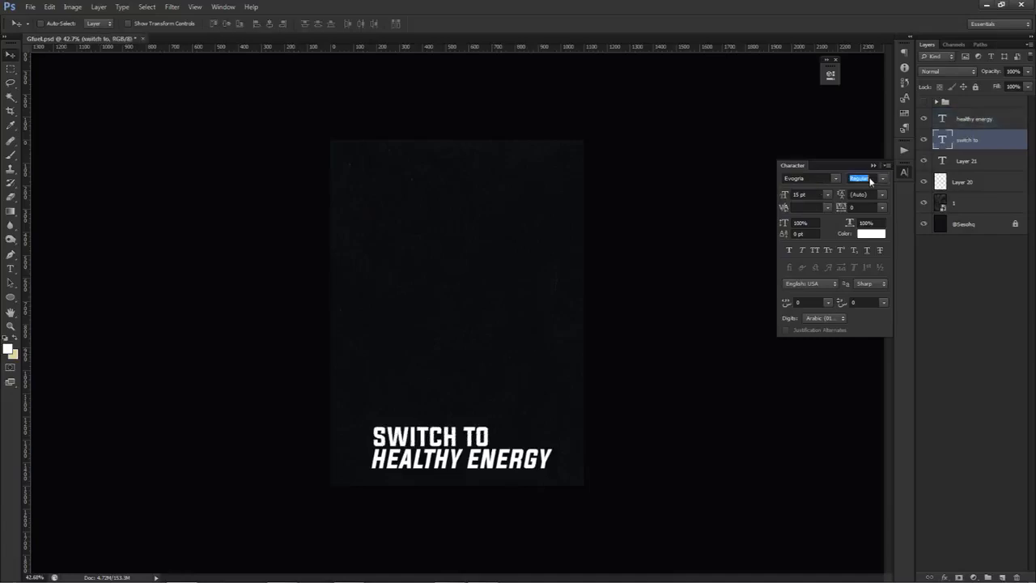
- Set the "SWITCH TO" text's font style to Italic and move both slogan lines slightly higher on the poster
{"action": "scroll", "coordinate": [870, 180], "scroll_direction": "down", "scroll_amount": 1}
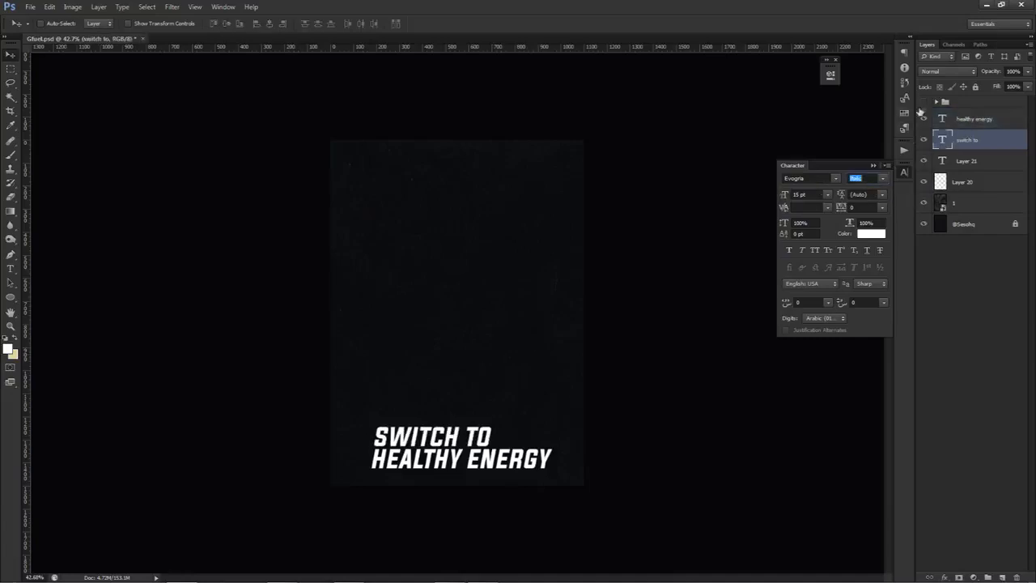
{"action": "left_click", "coordinate": [924, 102]}
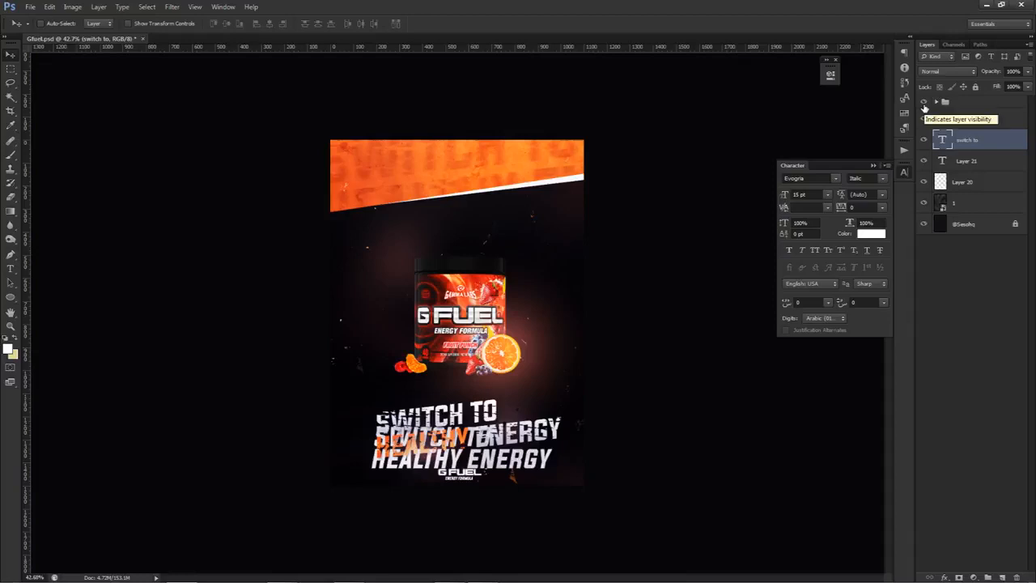
{"action": "left_click", "coordinate": [924, 104]}
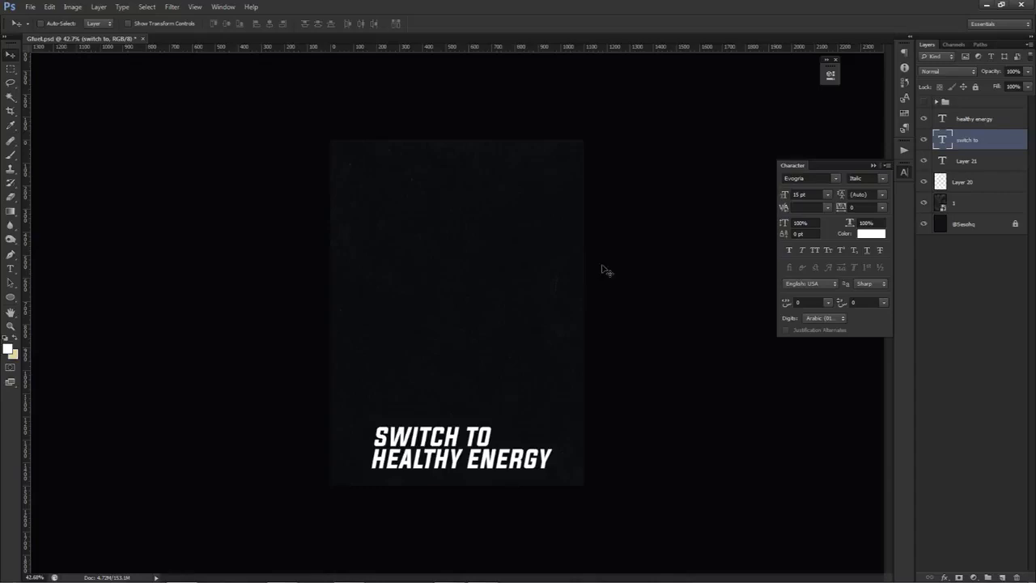
{"action": "left_click", "coordinate": [970, 120], "text": "shift"}
{"action": "left_click_drag", "start_coordinate": [485, 440], "coordinate": [491, 419]}
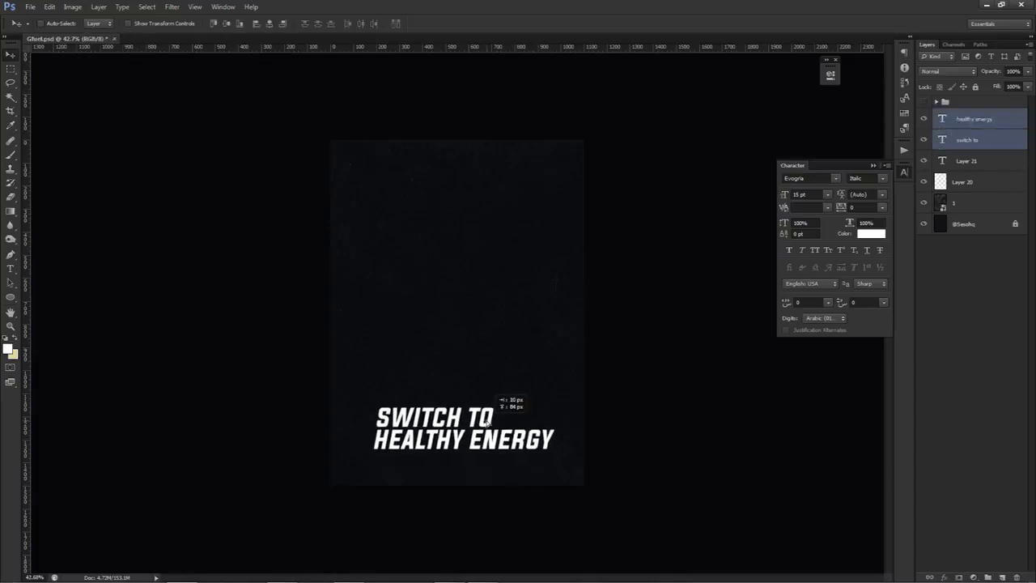
- Place the ELEAGUE-and-G-FUEL-Announce-New-Expansive-Partnership logo image on the poster and rasterize its layer
{"action": "left_click_drag", "start_coordinate": [1035, 306], "coordinate": [411, 240]}
{"action": "left_click", "coordinate": [542, 23]}
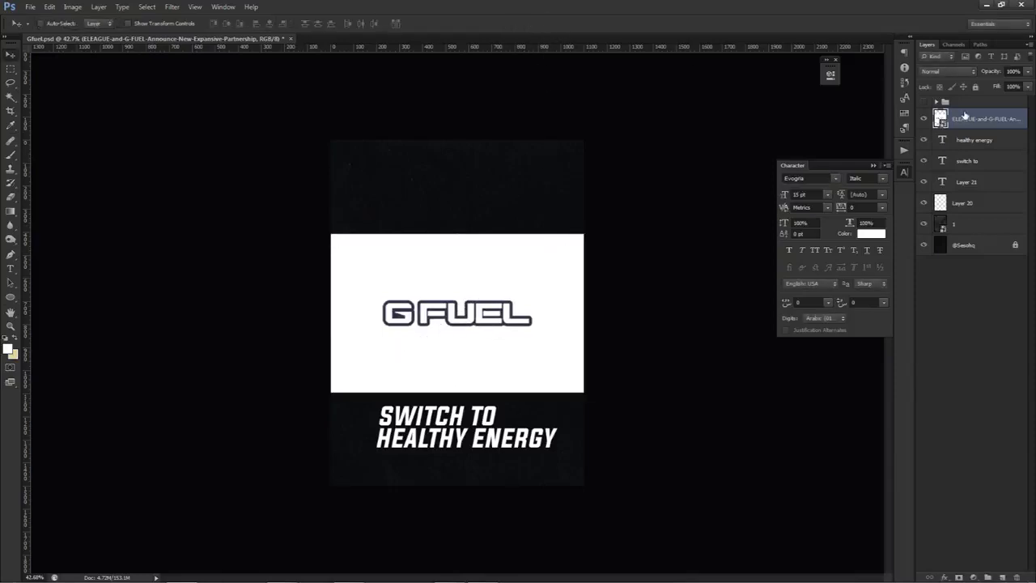
{"action": "right_click", "coordinate": [967, 119]}
{"action": "left_click", "coordinate": [968, 232]}
- Delete the white background around the G FUEL logo with the Magic Wand and move the logo just above the slogan
{"action": "key", "text": "w"}
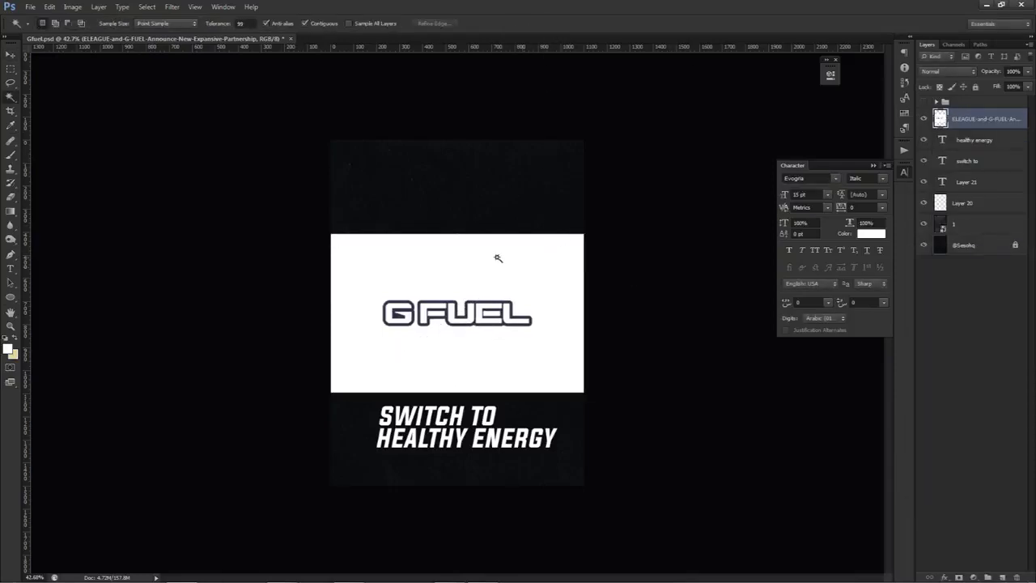
{"action": "left_click", "coordinate": [511, 263]}
{"action": "key", "text": "Delete"}
{"action": "key", "text": "ctrl+d"}
{"action": "key", "text": "v"}
{"action": "left_click_drag", "start_coordinate": [516, 295], "coordinate": [464, 346]}
- Remove the stray vertical line beside the G FUEL logo and move the logo beneath the slogan
{"action": "key", "text": "m"}
{"action": "left_click_drag", "start_coordinate": [548, 242], "coordinate": [596, 474]}
{"action": "key", "text": "ctrl+d"}
{"action": "right_click", "coordinate": [578, 374]}
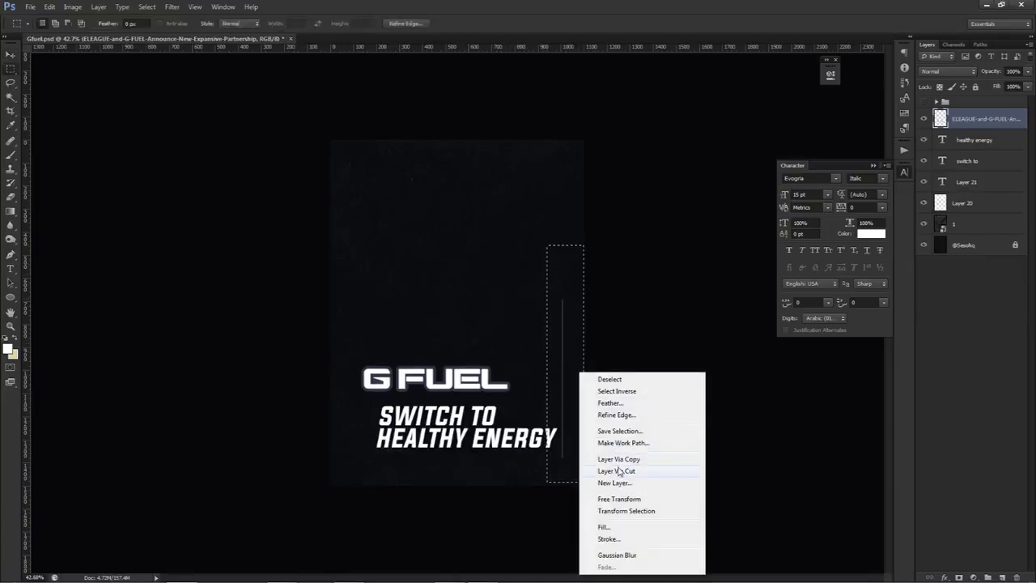
{"action": "left_click", "coordinate": [617, 470]}
{"action": "key", "text": "Delete"}
{"action": "key", "text": "v"}
{"action": "left_click_drag", "start_coordinate": [519, 345], "coordinate": [522, 409]}
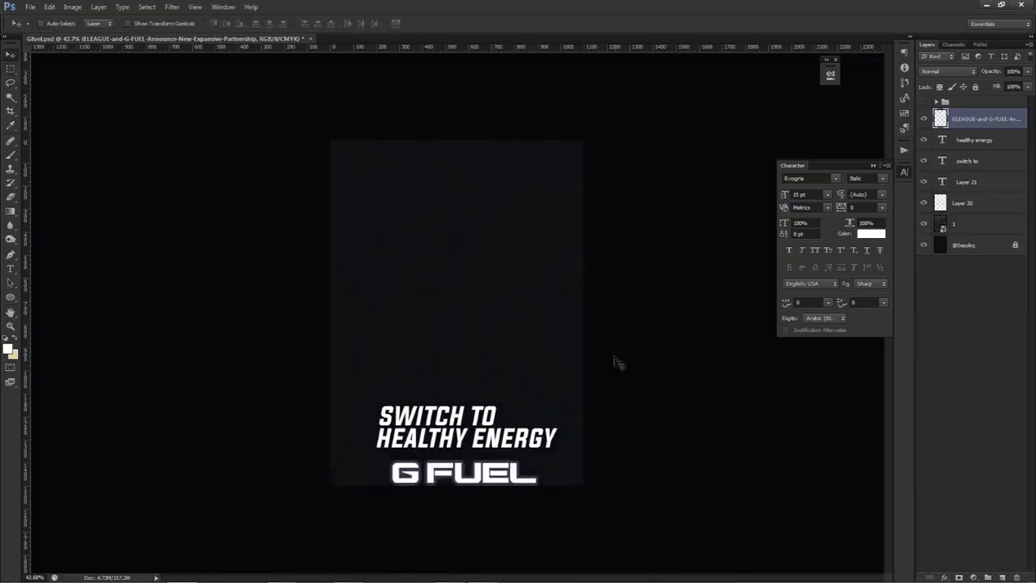
- Neutralize the colour of the G FUEL logo's outline with a Hue/Saturation adjustment
{"action": "key", "text": "ctrl+u"}
{"action": "left_click_drag", "start_coordinate": [804, 332], "coordinate": [650, 335]}
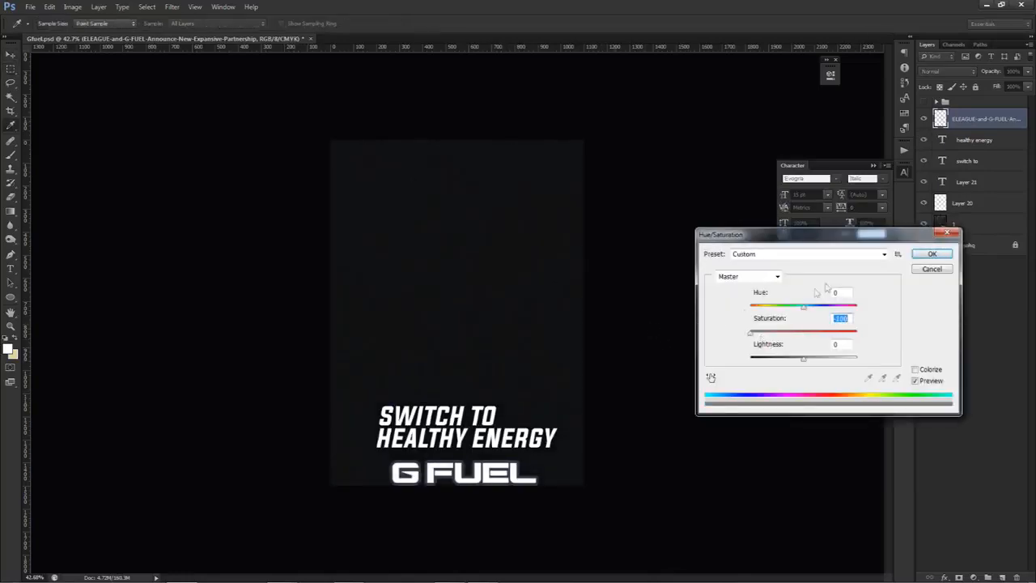
{"action": "left_click_drag", "start_coordinate": [800, 361], "coordinate": [820, 361]}
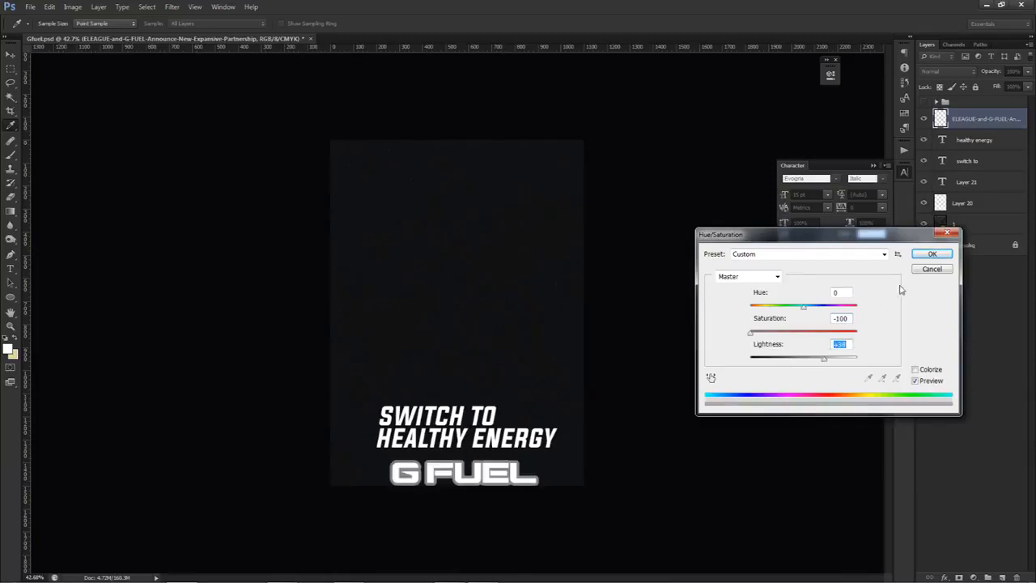
{"action": "left_click", "coordinate": [927, 272]}
{"action": "key", "text": "ctrl+u"}
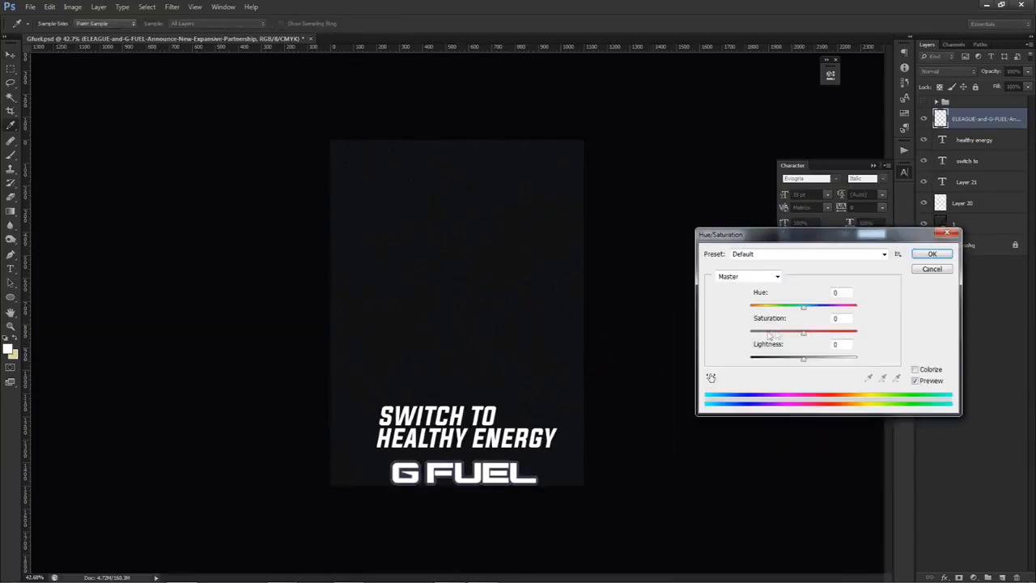
{"action": "left_click", "coordinate": [918, 257]}
- Scale the G FUEL logo down to a small mark and centre it near the poster's bottom edge using the guides
{"action": "key", "text": "ctrl+t"}
{"action": "left_click_drag", "start_coordinate": [537, 459], "coordinate": [488, 467]}
{"action": "key", "text": "Return"}
{"action": "key", "text": "ctrl+semicolon"}
{"action": "key", "text": "ctrl+t"}
{"action": "left_click_drag", "start_coordinate": [479, 475], "coordinate": [473, 476]}
{"action": "key", "text": "Return"}
{"action": "key", "text": "ctrl+semicolon"}
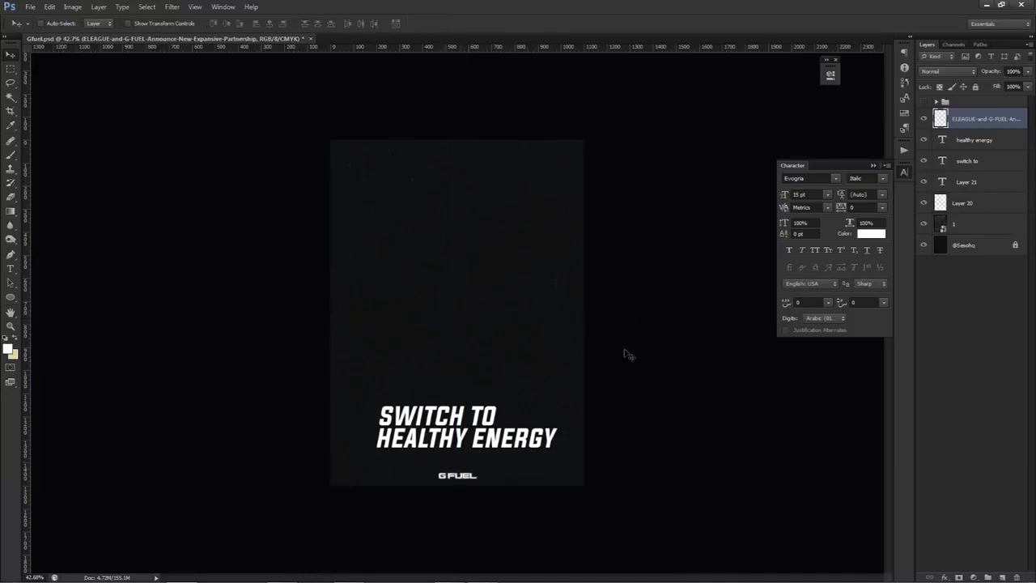
- Delete the leftover empty text layer "Layer 21" below the slogan layers
{"action": "left_click", "coordinate": [971, 142]}
{"action": "left_click", "coordinate": [967, 161], "text": "shift"}
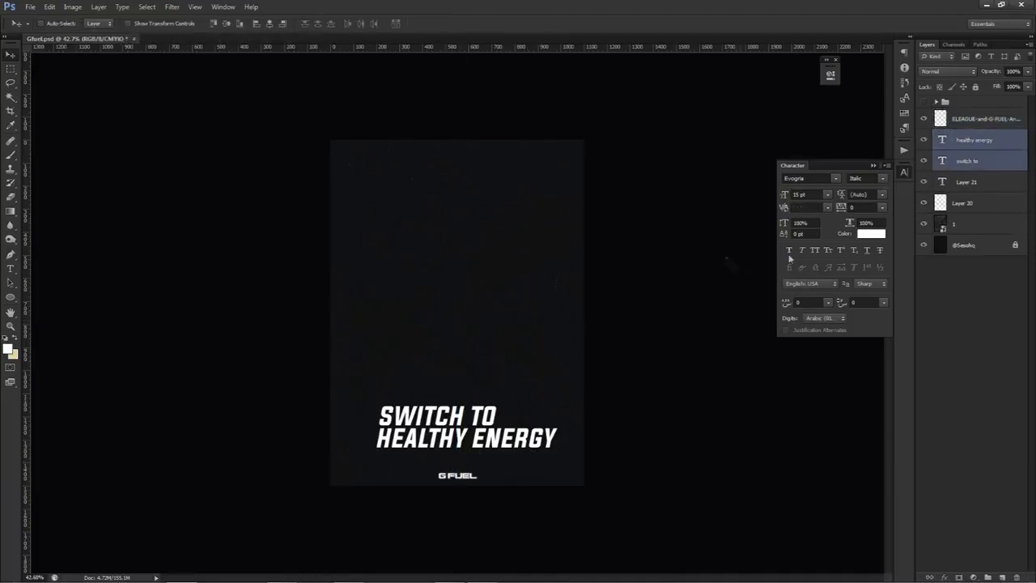
{"action": "left_click", "coordinate": [961, 182]}
{"action": "key", "text": "Delete"}
- Select both slogan text layers and shift them slightly left and down to centre them above the logo
{"action": "left_click", "coordinate": [975, 161]}
{"action": "left_click", "coordinate": [973, 143], "text": "shift"}
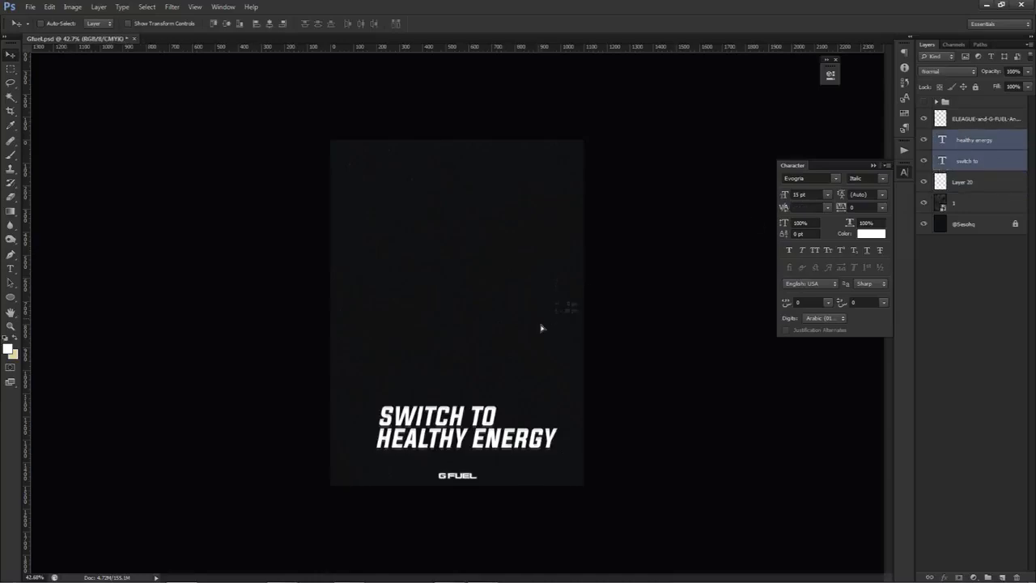
{"action": "left_click_drag", "start_coordinate": [541, 326], "coordinate": [542, 329]}
{"action": "left_click_drag", "start_coordinate": [549, 368], "coordinate": [542, 392]}
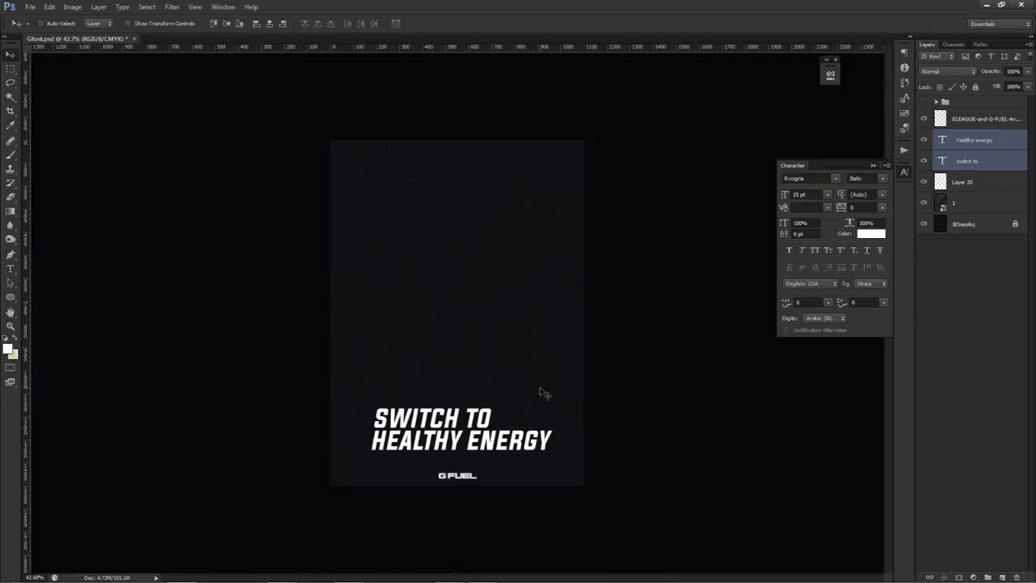
- Skew both slogan lines vertically by about -5.6° so they rise to the right, and move them slightly down
{"action": "key", "text": "ctrl+t"}
{"action": "right_click", "coordinate": [529, 423]}
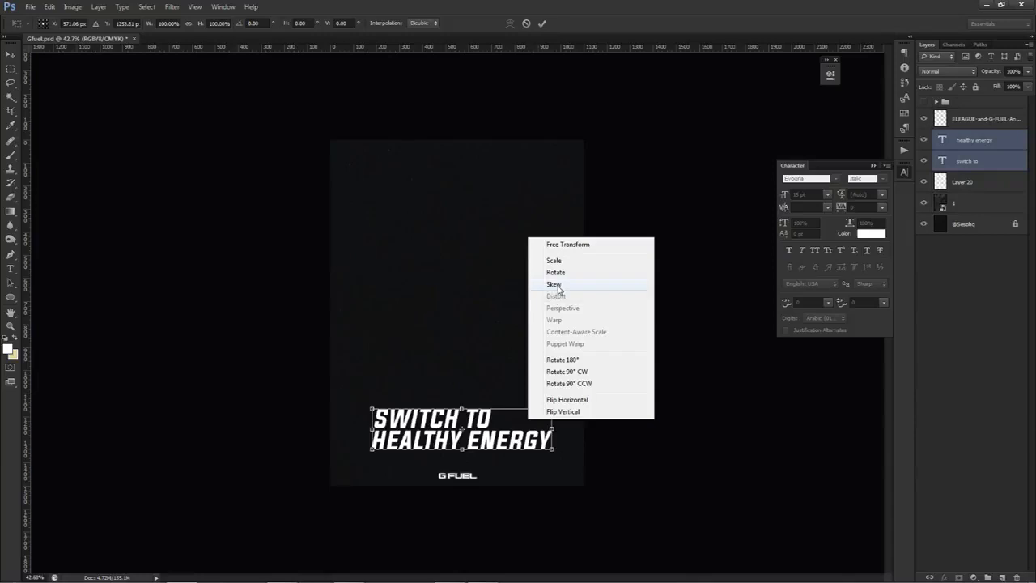
{"action": "left_click", "coordinate": [555, 284]}
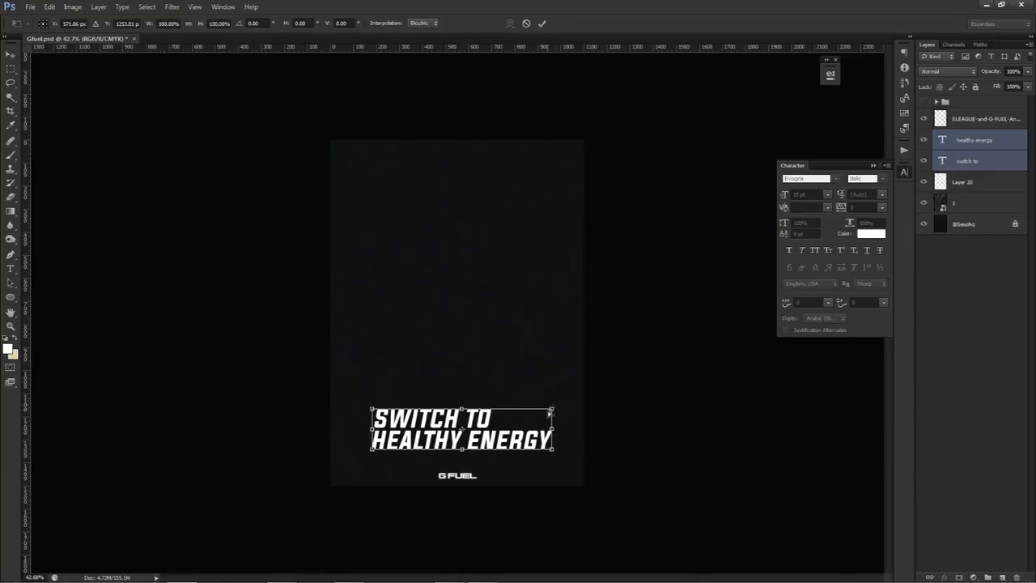
{"action": "mouse_move", "coordinate": [551, 409]}
{"action": "left_mouse_down"}
{"action": "mouse_move", "coordinate": [541, 340]}
{"action": "mouse_move", "coordinate": [551, 461]}
{"action": "mouse_move", "coordinate": [544, 405]}
{"action": "mouse_move", "coordinate": [426, 410]}
{"action": "mouse_move", "coordinate": [581, 416]}
{"action": "mouse_move", "coordinate": [538, 421]}
{"action": "mouse_move", "coordinate": [542, 386]}
{"action": "mouse_move", "coordinate": [560, 385]}
{"action": "mouse_move", "coordinate": [551, 392]}
{"action": "left_mouse_up"}
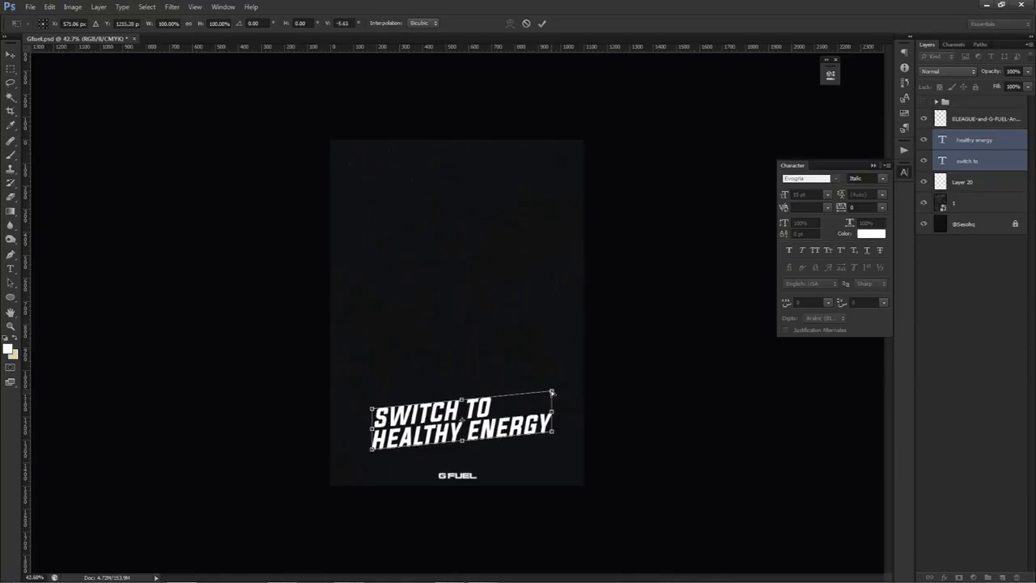
{"action": "left_click", "coordinate": [544, 25]}
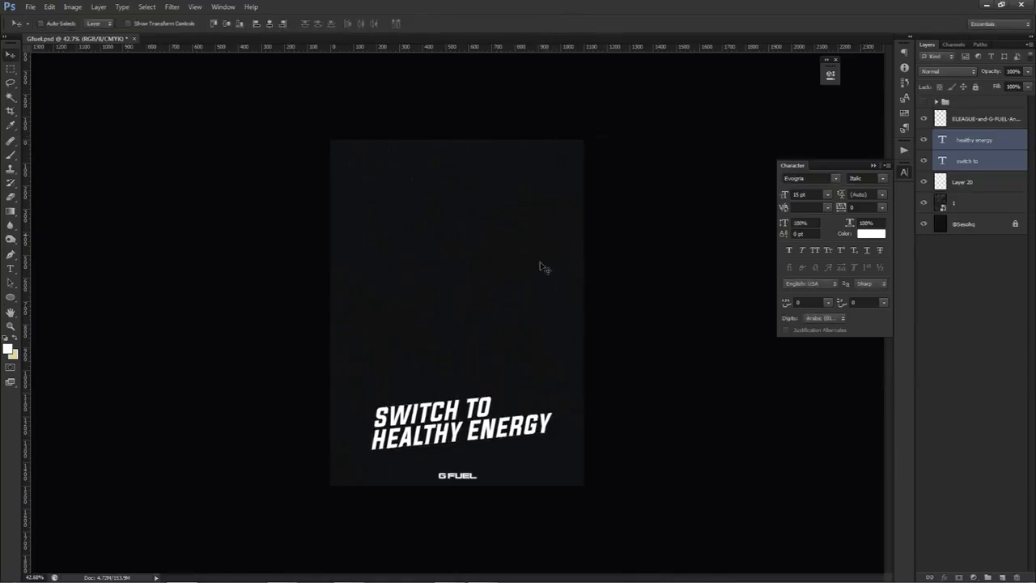
{"action": "left_click_drag", "start_coordinate": [517, 361], "coordinate": [510, 391]}
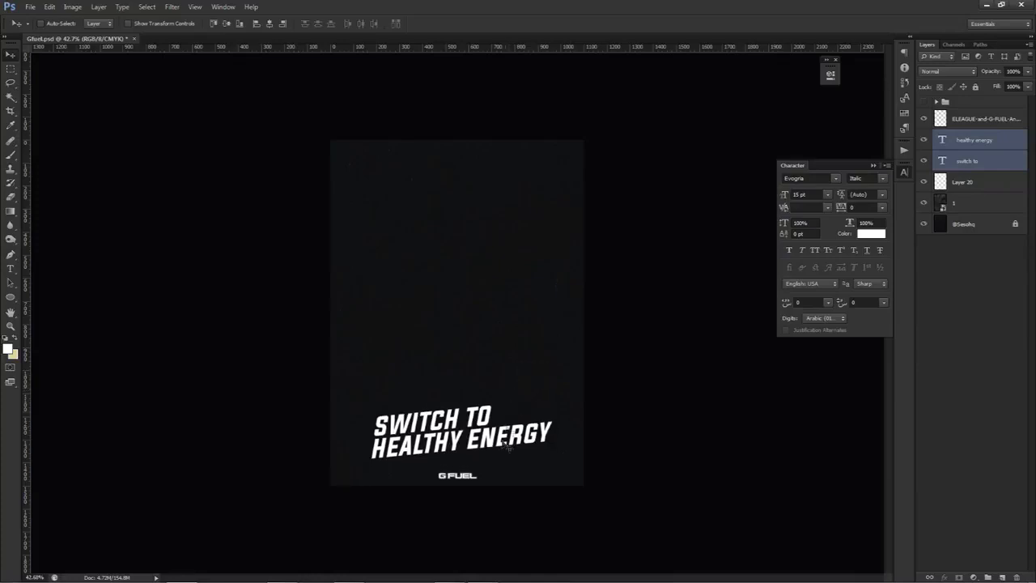
- Recolour the word "HEALTHY" in the slogan to orange #e5975e and commit the text edit
{"action": "key", "text": "t"}
{"action": "left_click_drag", "start_coordinate": [465, 443], "coordinate": [367, 456]}
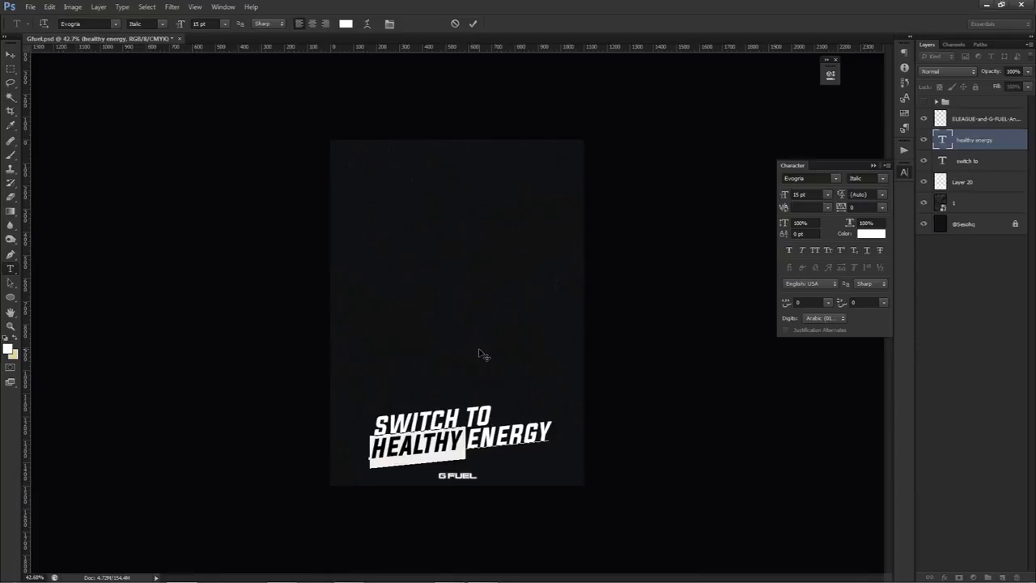
{"action": "left_click", "coordinate": [866, 234]}
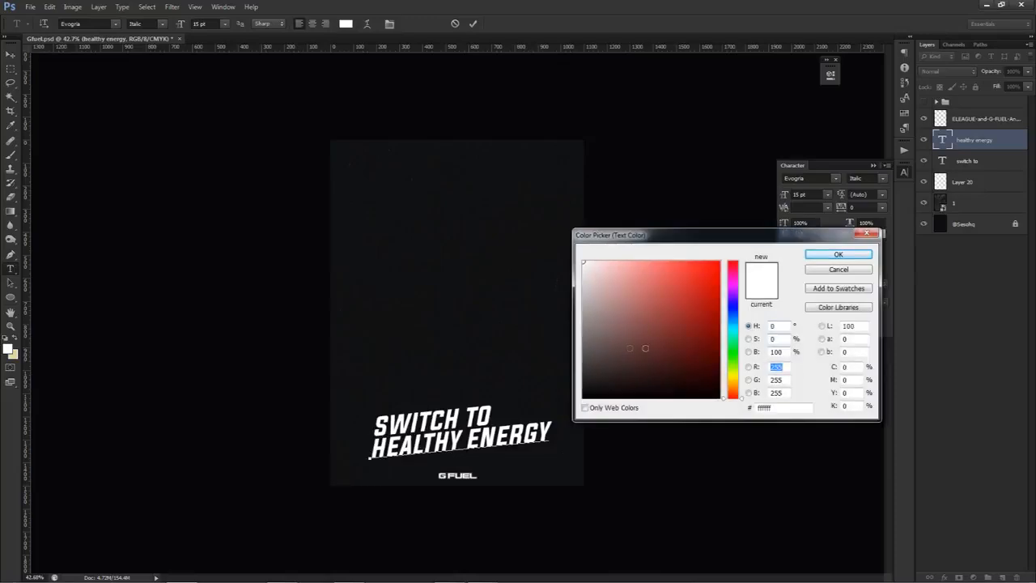
{"action": "left_click", "coordinate": [13, 353]}
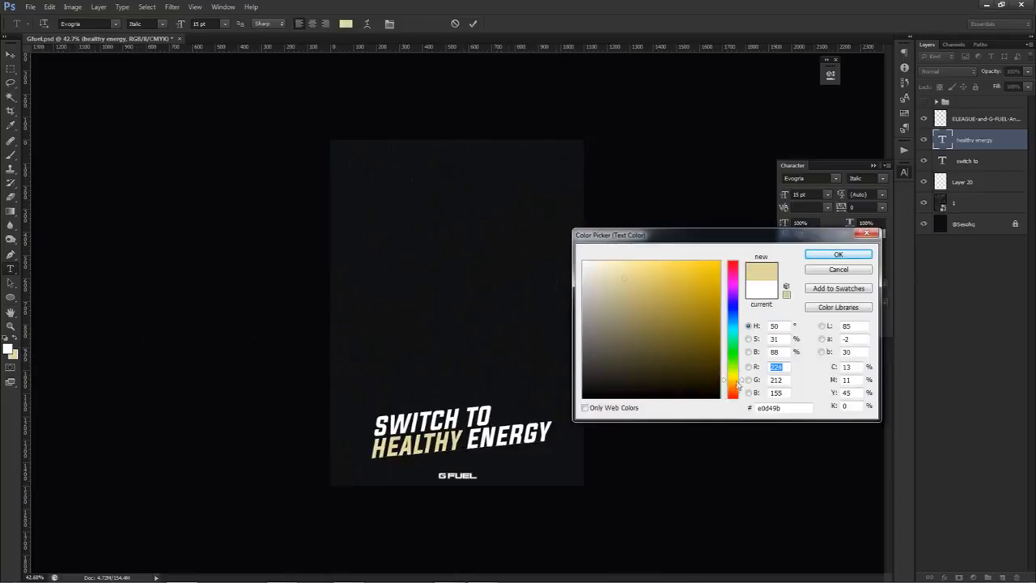
{"action": "left_click_drag", "start_coordinate": [733, 378], "coordinate": [732, 388]}
{"action": "left_click", "coordinate": [647, 270]}
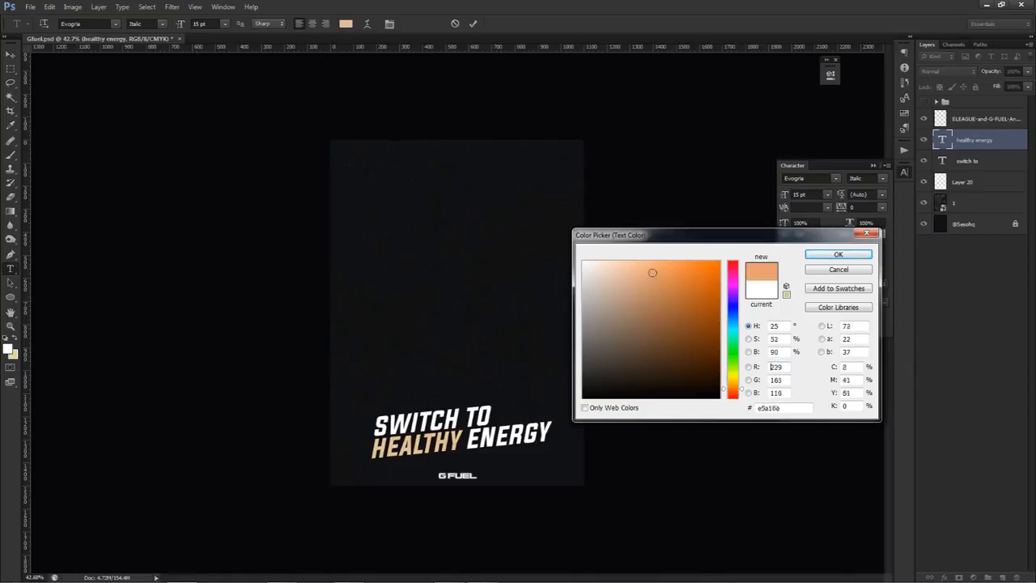
{"action": "left_click_drag", "start_coordinate": [653, 272], "coordinate": [663, 274]}
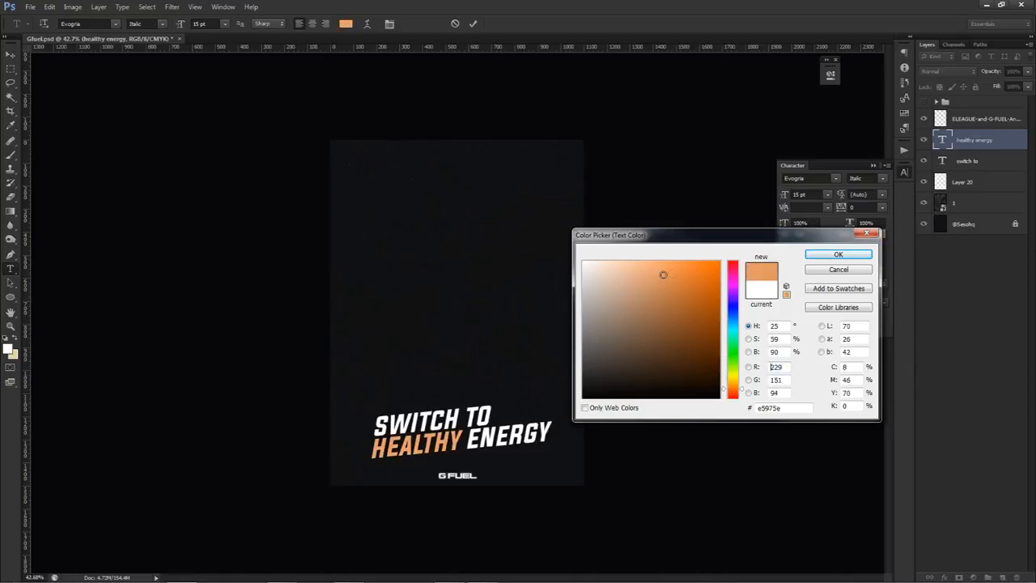
{"action": "left_click", "coordinate": [838, 254]}
{"action": "left_click", "coordinate": [473, 23]}
{"action": "key", "text": "v"}
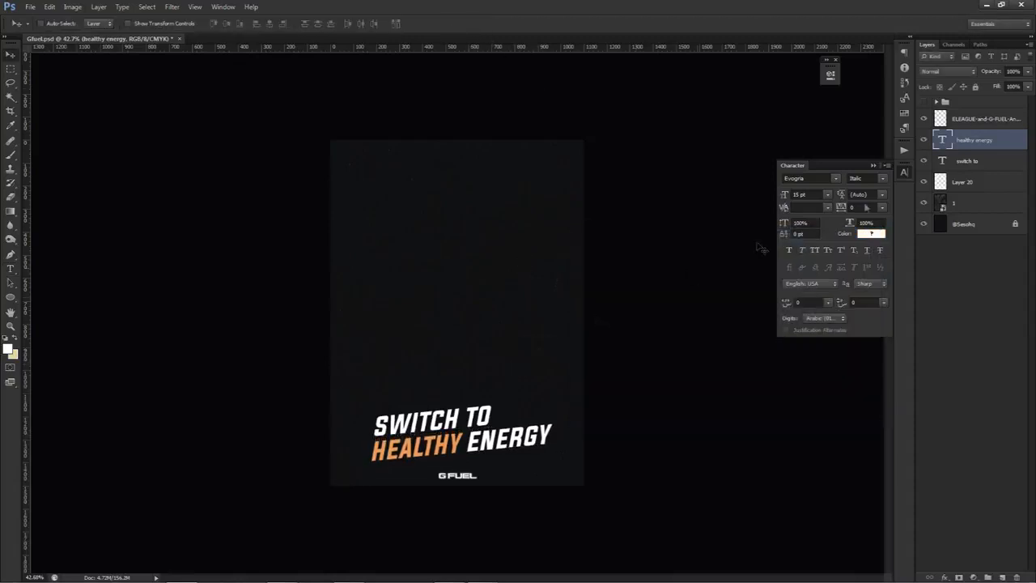
- Create a new empty layer directly above Layer 20 and activate the Brush tool
{"action": "left_click", "coordinate": [967, 161], "text": "shift"}
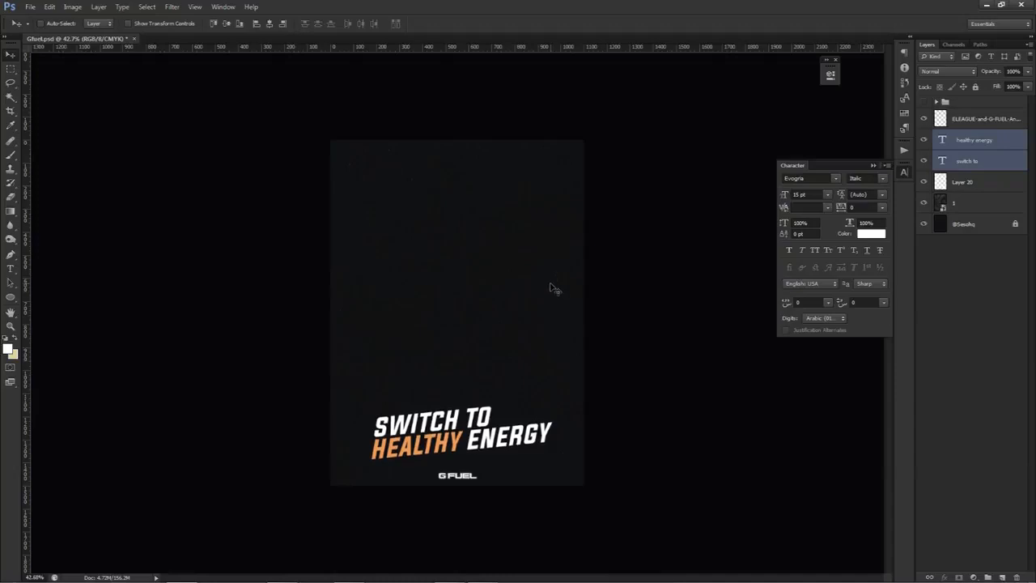
{"action": "left_click", "coordinate": [967, 183]}
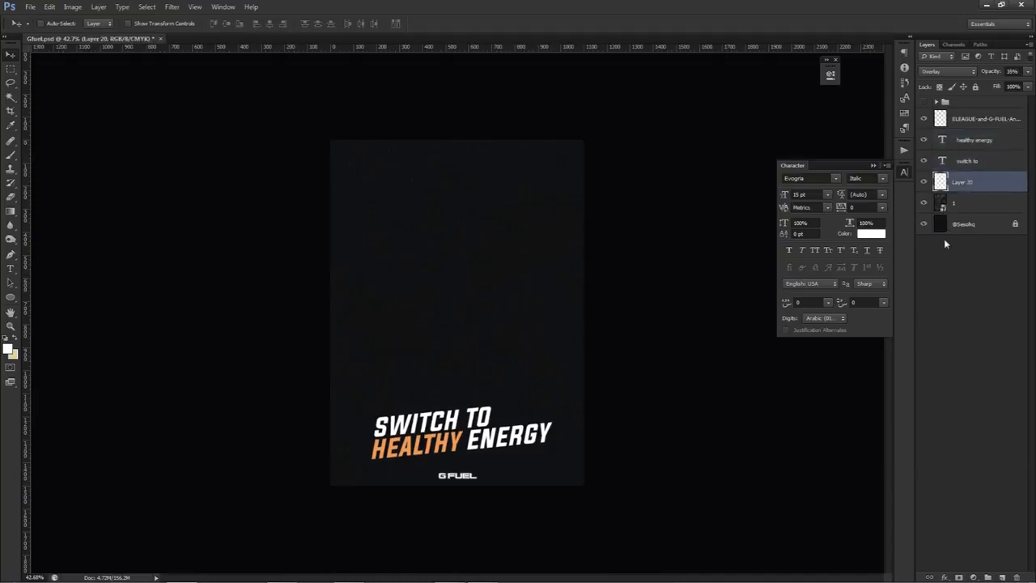
{"action": "left_click", "coordinate": [1004, 576]}
{"action": "key", "text": "b"}
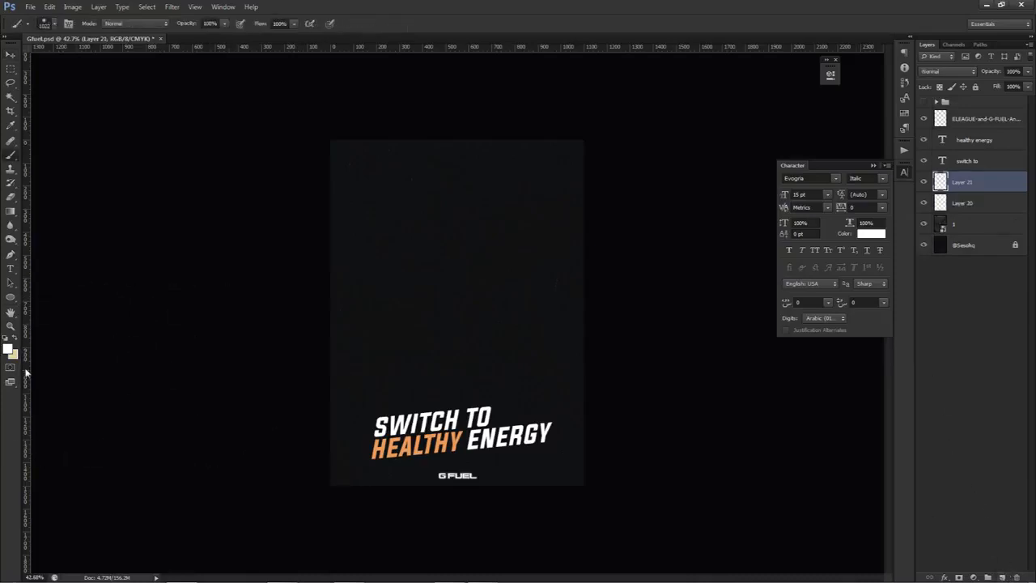
- Set the foreground colour to pale yellow #e0d49b and the brush size to 812 px
{"action": "left_click", "coordinate": [11, 348]}
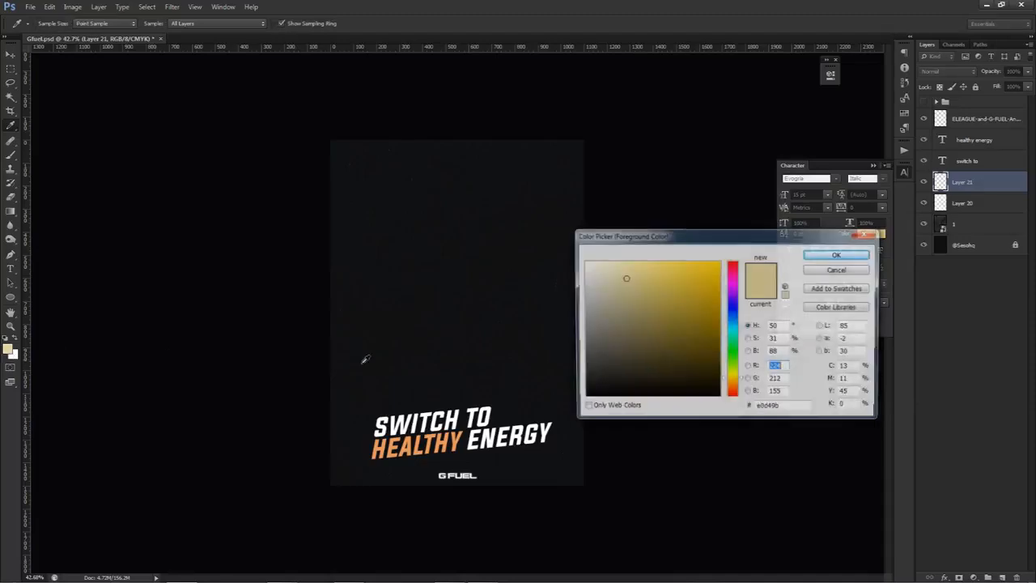
{"action": "left_click_drag", "start_coordinate": [724, 240], "coordinate": [692, 216]}
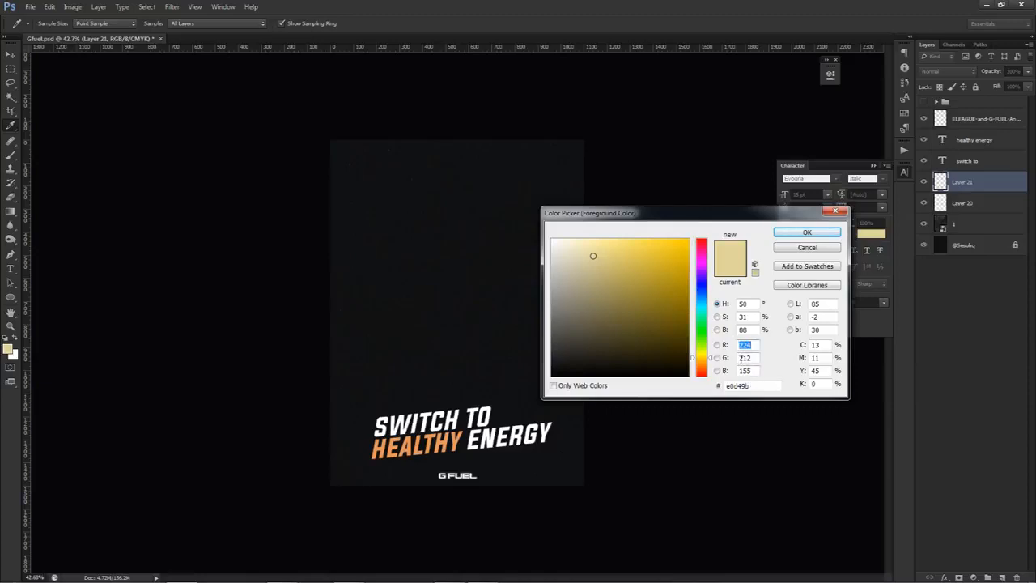
{"action": "left_click", "coordinate": [807, 232]}
{"action": "key", "text": "b"}
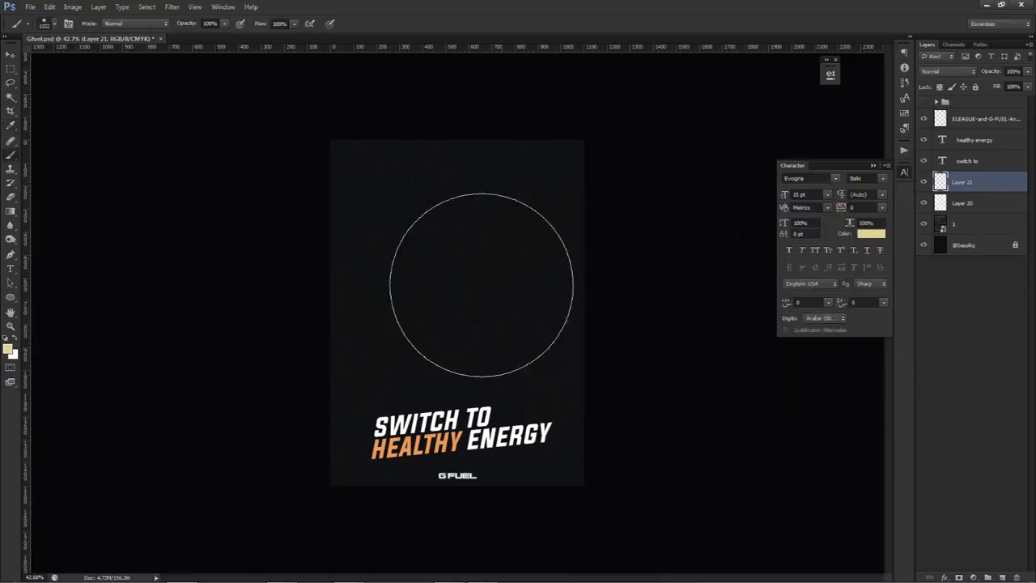
{"action": "left_click_drag", "start_coordinate": [506, 325], "coordinate": [483, 325]}
- Set the new layer's blend mode to Color Dodge and brush soft glows on the poster's left side and right-hand corners
{"action": "left_click", "coordinate": [958, 74]}
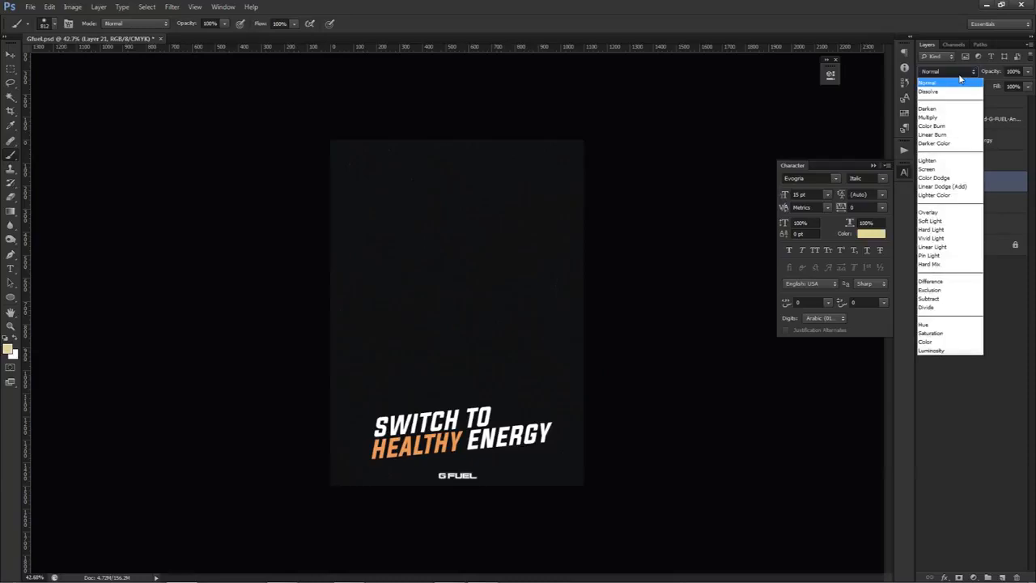
{"action": "left_click", "coordinate": [938, 178]}
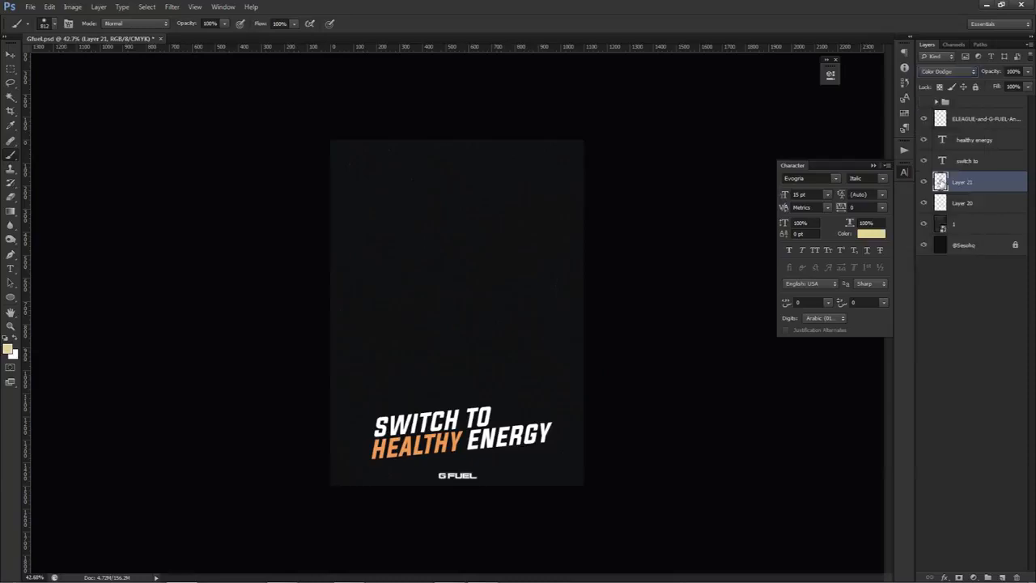
{"action": "left_click_drag", "start_coordinate": [513, 396], "coordinate": [645, 466]}
{"action": "left_click_drag", "start_coordinate": [539, 430], "coordinate": [563, 435]}
{"action": "left_click", "coordinate": [627, 497]}
{"action": "left_click", "coordinate": [648, 178]}
{"action": "left_click_drag", "start_coordinate": [493, 270], "coordinate": [396, 172]}
{"action": "left_click", "coordinate": [363, 260]}
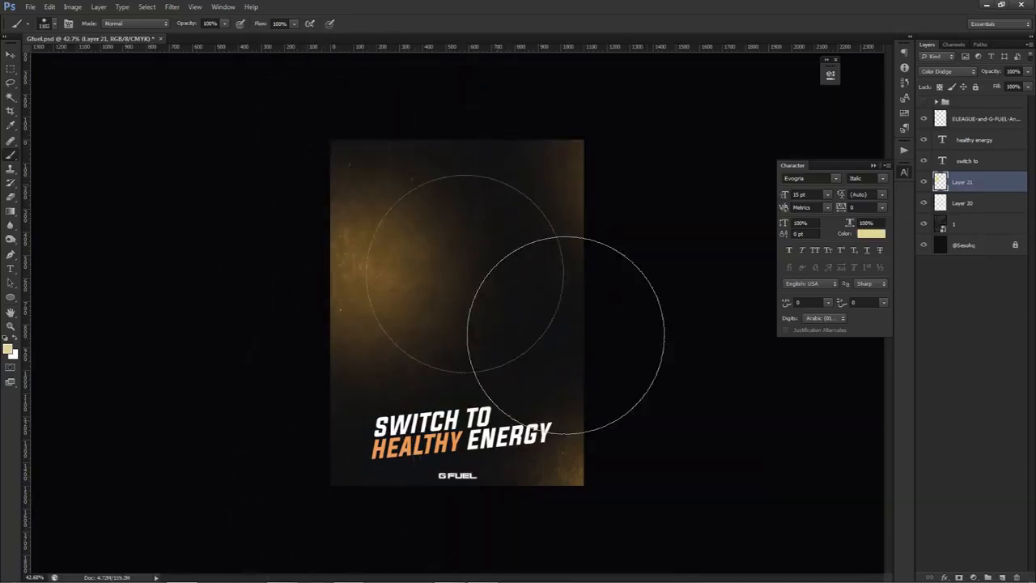
- Fade the glow on the poster's left side on Layer 21 with a soft Eraser of about 1258 px at 42% opacity
{"action": "key", "text": "e"}
{"action": "mouse_move", "coordinate": [442, 258]}
{"action": "left_mouse_down"}
{"action": "mouse_move", "coordinate": [443, 312]}
{"action": "mouse_move", "coordinate": [405, 304]}
{"action": "mouse_move", "coordinate": [424, 275]}
{"action": "left_mouse_up"}
{"action": "left_click", "coordinate": [384, 212]}
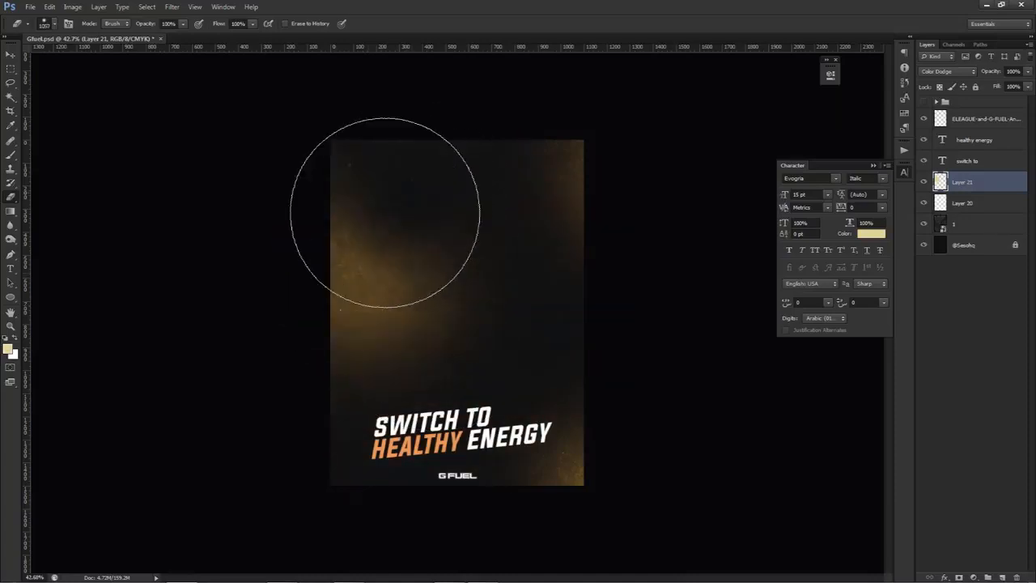
{"action": "key", "text": "ctrl+z"}
{"action": "left_click", "coordinate": [393, 243]}
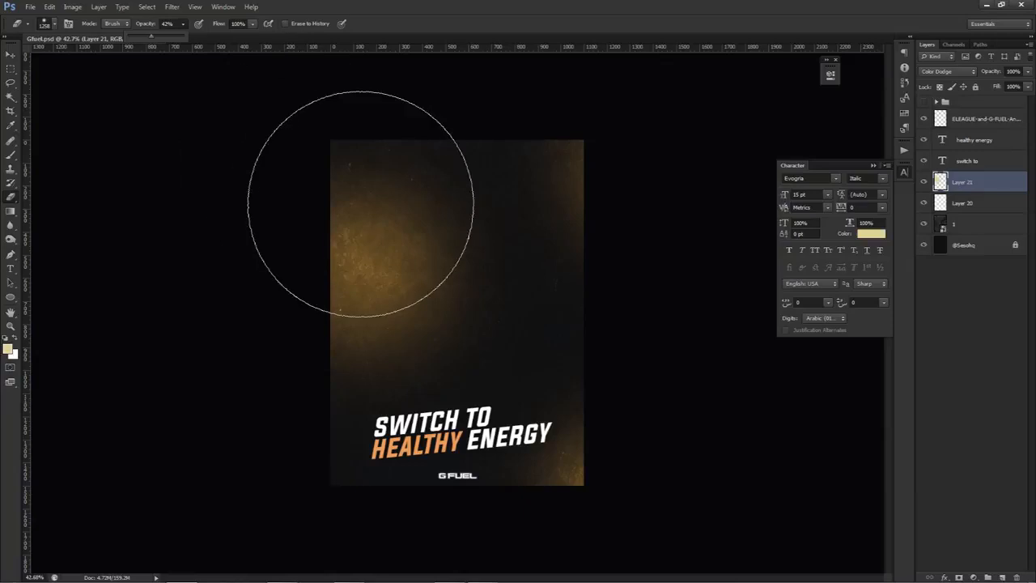
{"action": "left_click", "coordinate": [371, 220]}
{"action": "left_click", "coordinate": [380, 304]}
{"action": "left_click", "coordinate": [349, 193]}
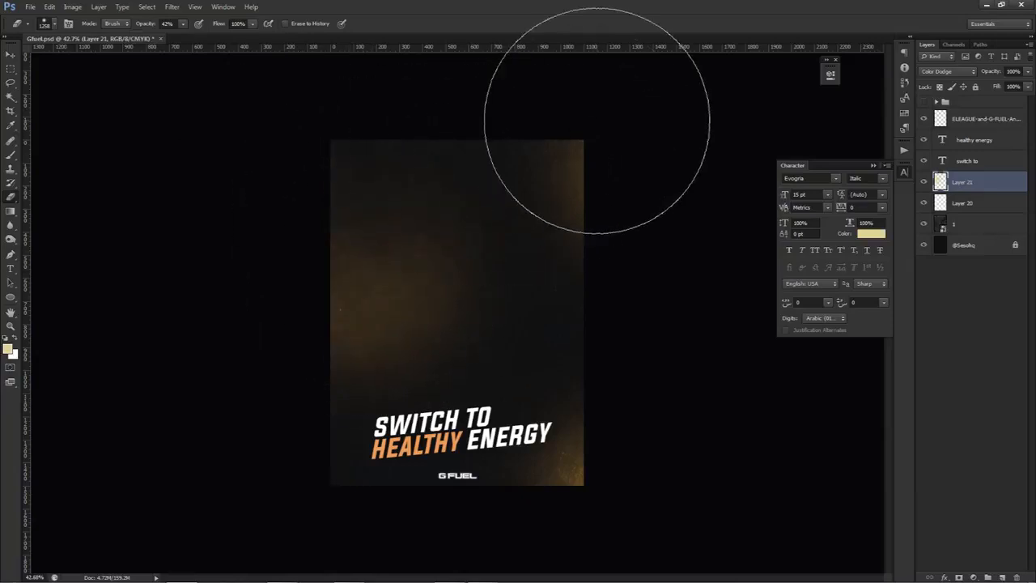
- Fade the glows in the poster's right-hand corners with the Eraser and set its opacity back to 100%
{"action": "left_click", "coordinate": [596, 121]}
{"action": "left_click_drag", "start_coordinate": [550, 396], "coordinate": [495, 391]}
{"action": "left_click", "coordinate": [631, 528]}
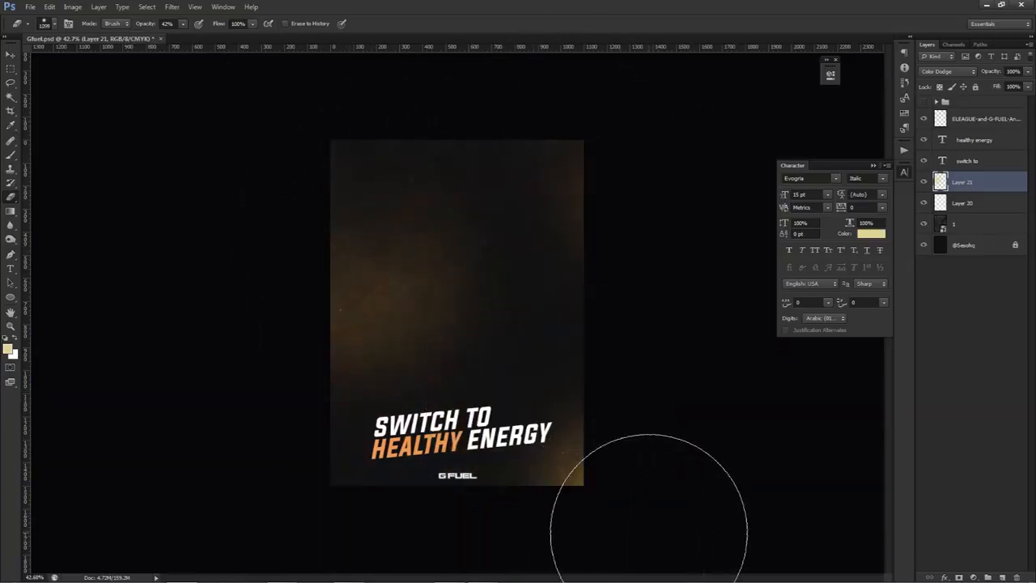
{"action": "left_click", "coordinate": [183, 23]}
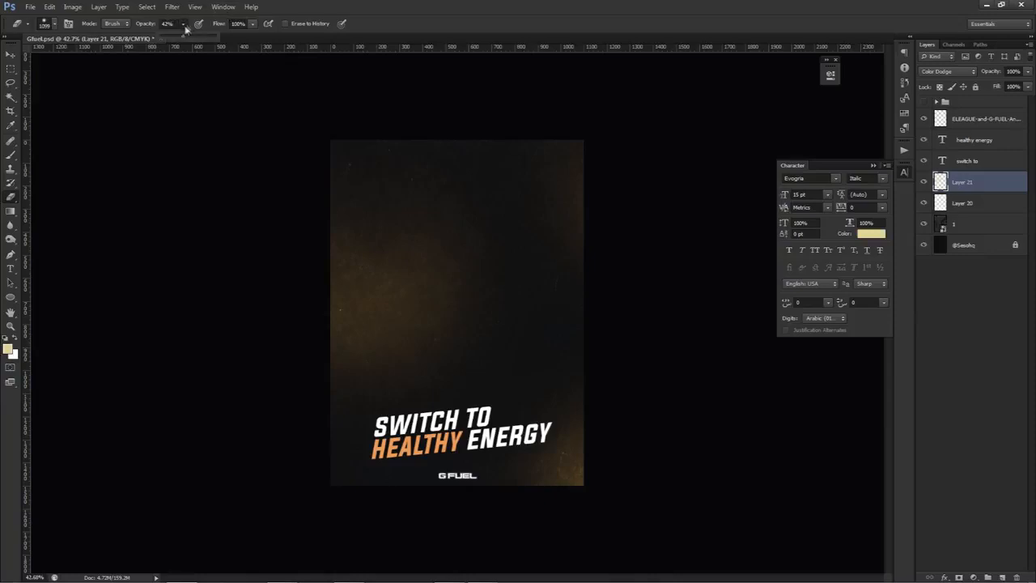
{"action": "left_click_drag", "start_coordinate": [193, 42], "coordinate": [234, 47]}
{"action": "left_click", "coordinate": [469, 266]}
- Shift the hue of Layer 21's glows to about -19 with Hue/Saturation and apply it
{"action": "key", "text": "v"}
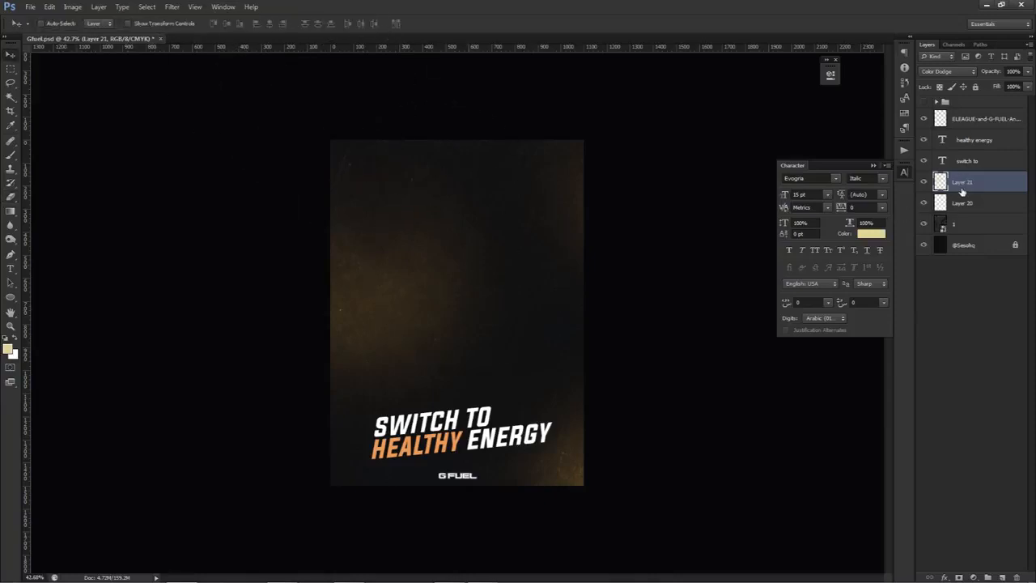
{"action": "key", "text": "ctrl+u"}
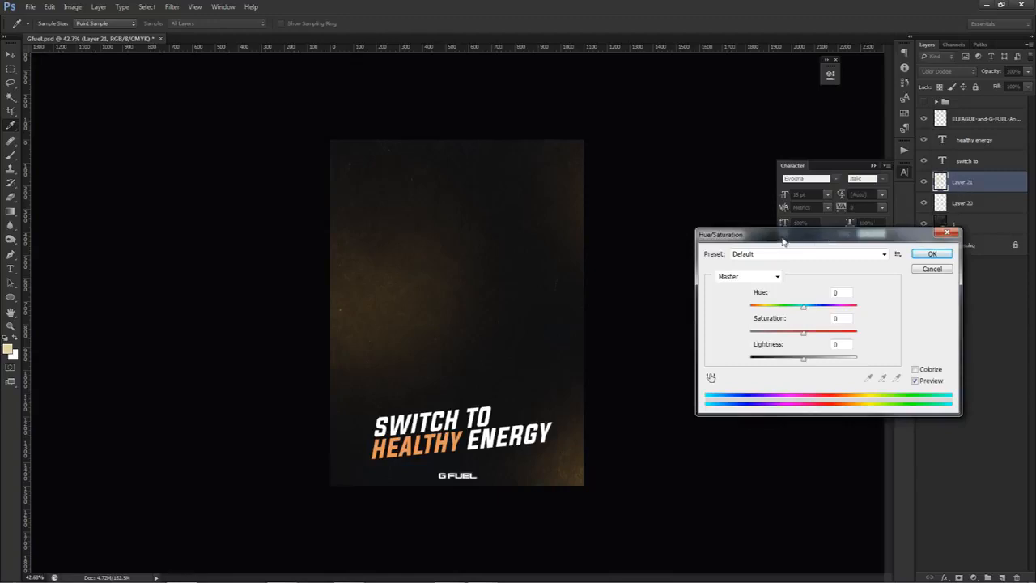
{"action": "left_click_drag", "start_coordinate": [780, 241], "coordinate": [720, 245]}
{"action": "mouse_move", "coordinate": [742, 311]}
{"action": "left_mouse_down"}
{"action": "mouse_move", "coordinate": [698, 314]}
{"action": "mouse_move", "coordinate": [738, 317]}
{"action": "left_mouse_up"}
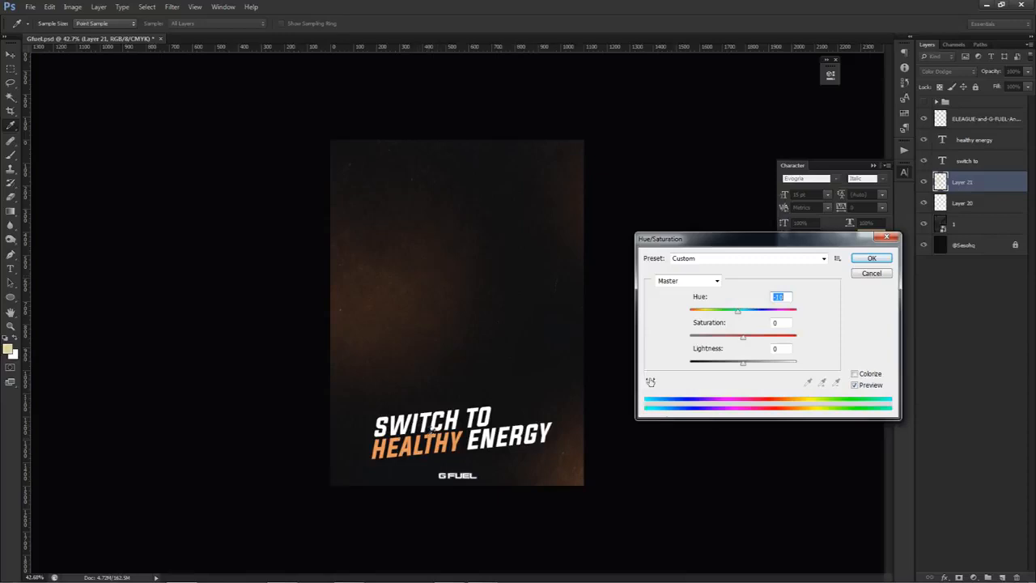
{"action": "left_click", "coordinate": [870, 258]}
{"action": "key", "text": "v"}
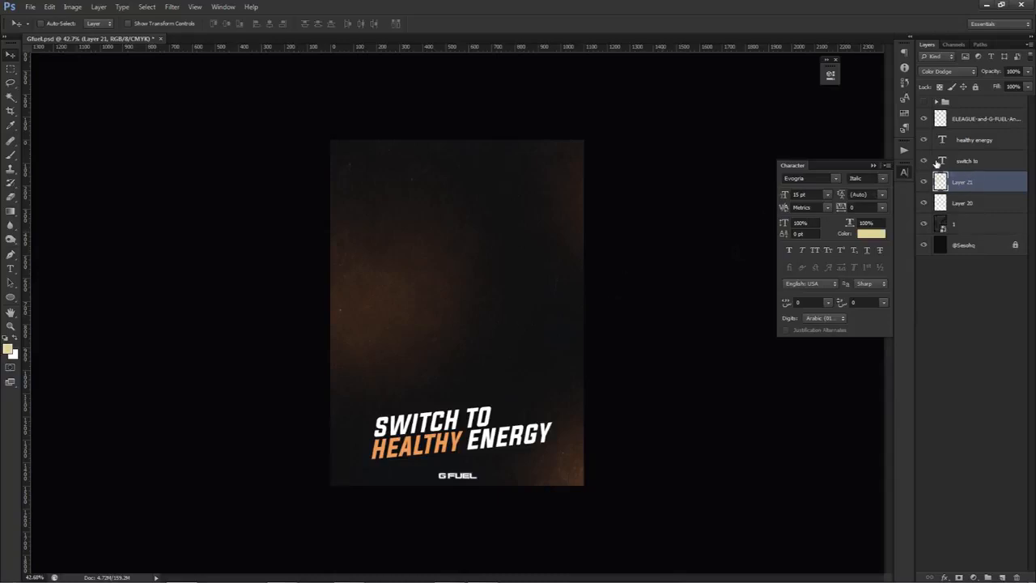
- Compare the work with the finished poster in the hidden group, restore the layer visibility and check Layer 21's effect
{"action": "left_click", "coordinate": [924, 102]}
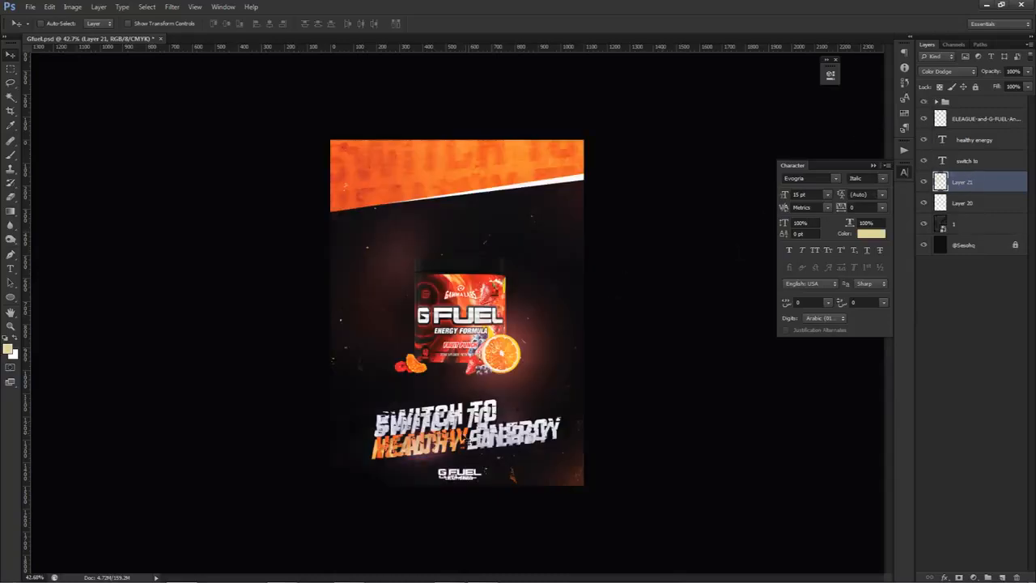
{"action": "left_click_drag", "start_coordinate": [924, 128], "coordinate": [923, 225]}
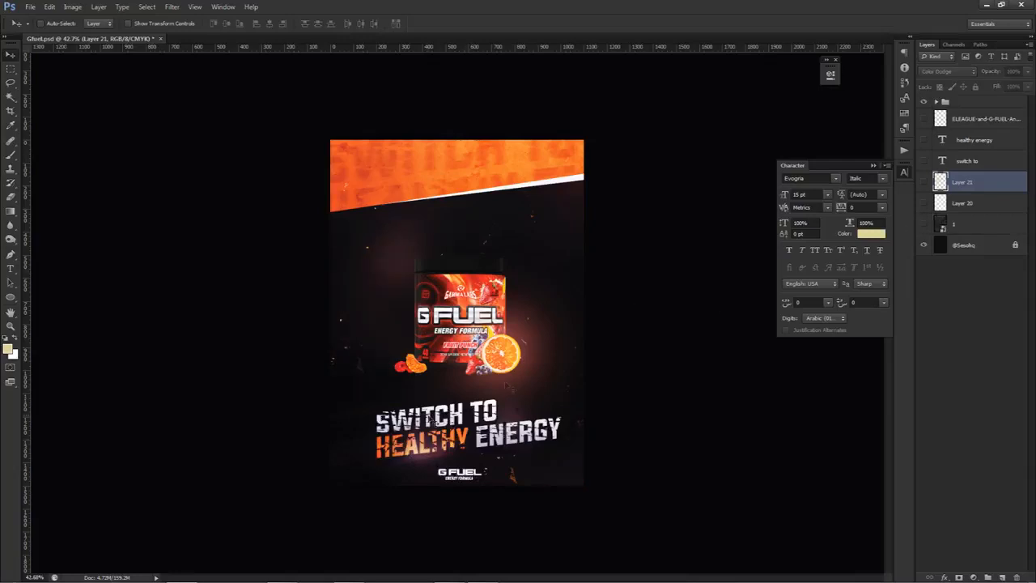
{"action": "left_click_drag", "start_coordinate": [924, 121], "coordinate": [924, 224]}
{"action": "left_click", "coordinate": [924, 103]}
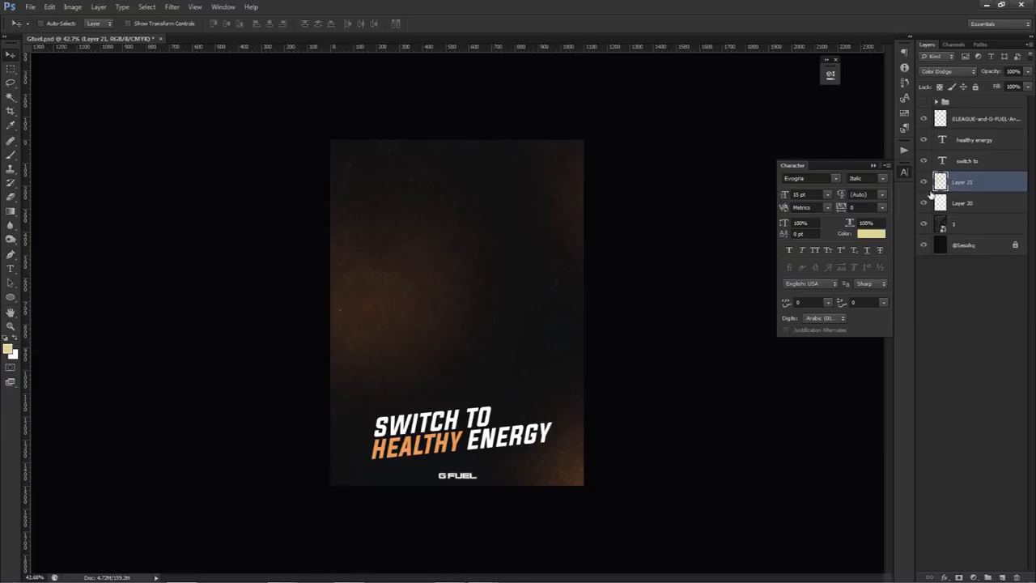
{"action": "left_click", "coordinate": [924, 182]}
{"action": "left_click", "coordinate": [924, 183]}
- Group the "healthy energy" and "switch to" text layers together
{"action": "left_click", "coordinate": [985, 141]}
{"action": "left_click", "coordinate": [962, 158], "text": "shift"}
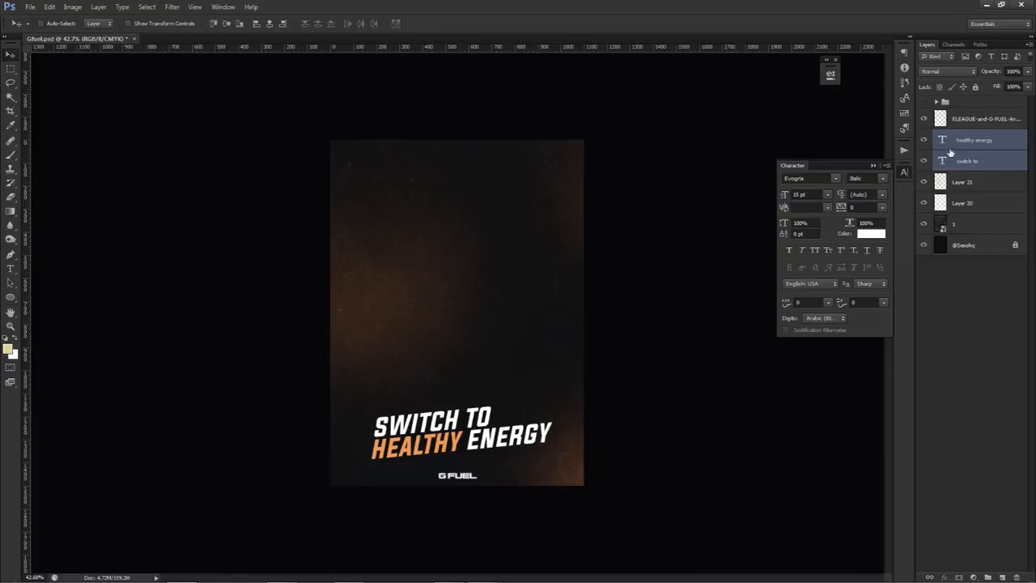
{"action": "key", "text": "ctrl+g"}
{"action": "left_click", "coordinate": [924, 151]}
{"action": "left_click", "coordinate": [924, 150]}
{"action": "left_click", "coordinate": [924, 139]}
{"action": "left_click", "coordinate": [924, 138]}
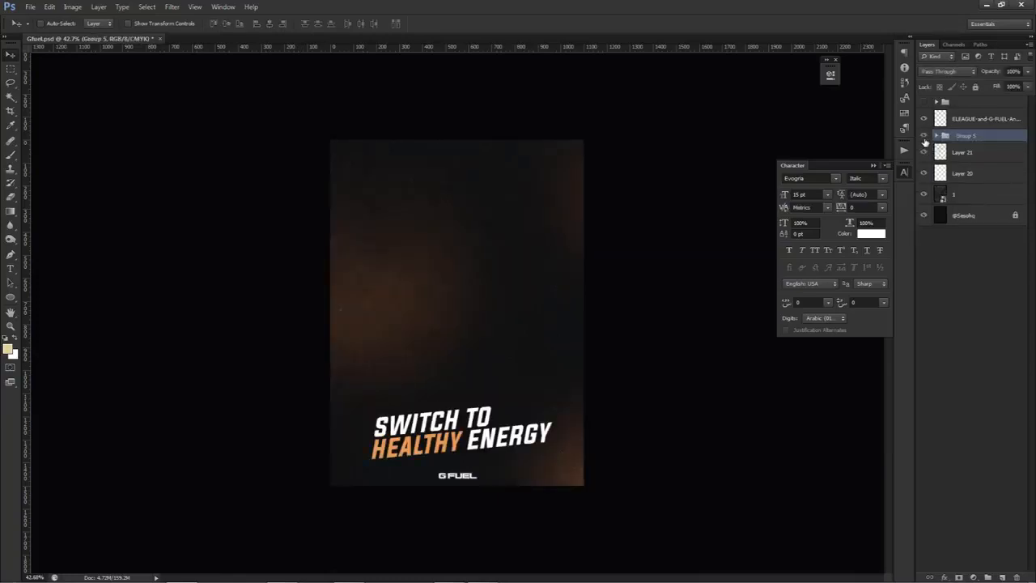
- Duplicate the slogan group, merge the copy into one raster layer and hide the original group
{"action": "key", "text": "ctrl+j"}
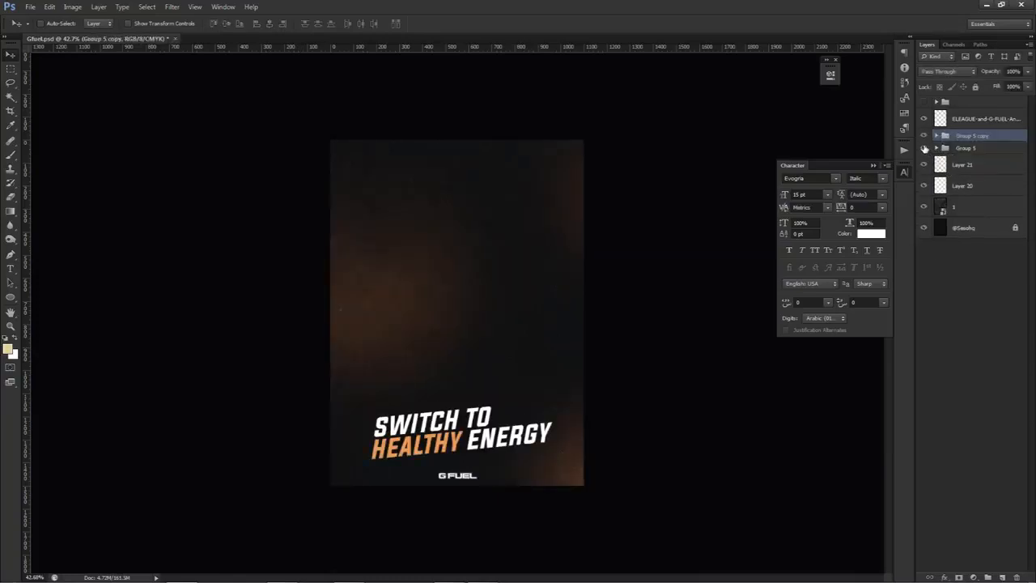
{"action": "key", "text": "ctrl+e"}
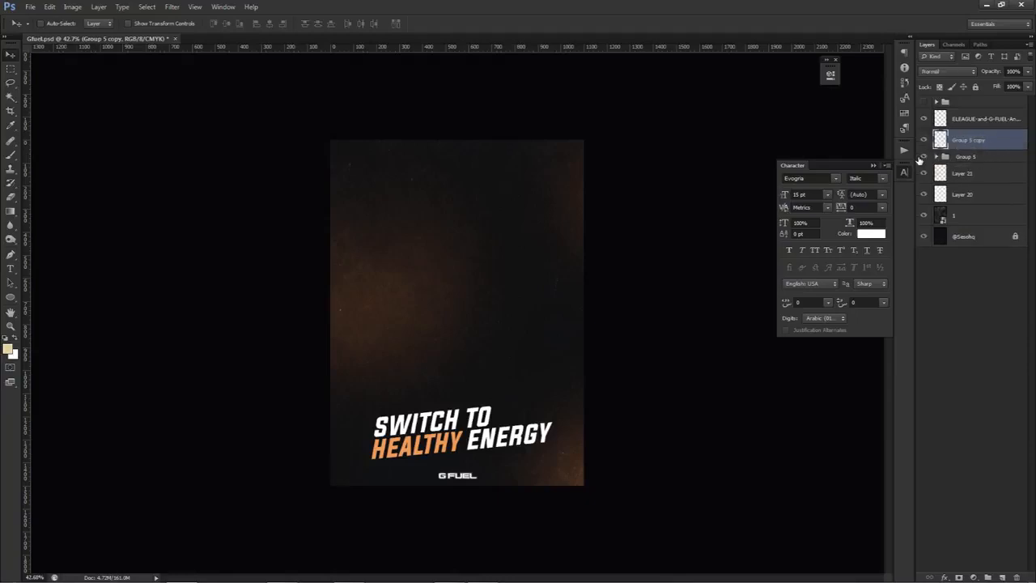
{"action": "left_click", "coordinate": [924, 140]}
{"action": "left_click", "coordinate": [924, 140]}
- Draw a closed Pen path around the white words "SWITCH TO" and "ENERGY", leaving out the orange "HEALTHY"
{"action": "key", "text": "p"}
{"action": "scroll", "coordinate": [409, 436], "scroll_direction": "up", "scroll_amount": 4}
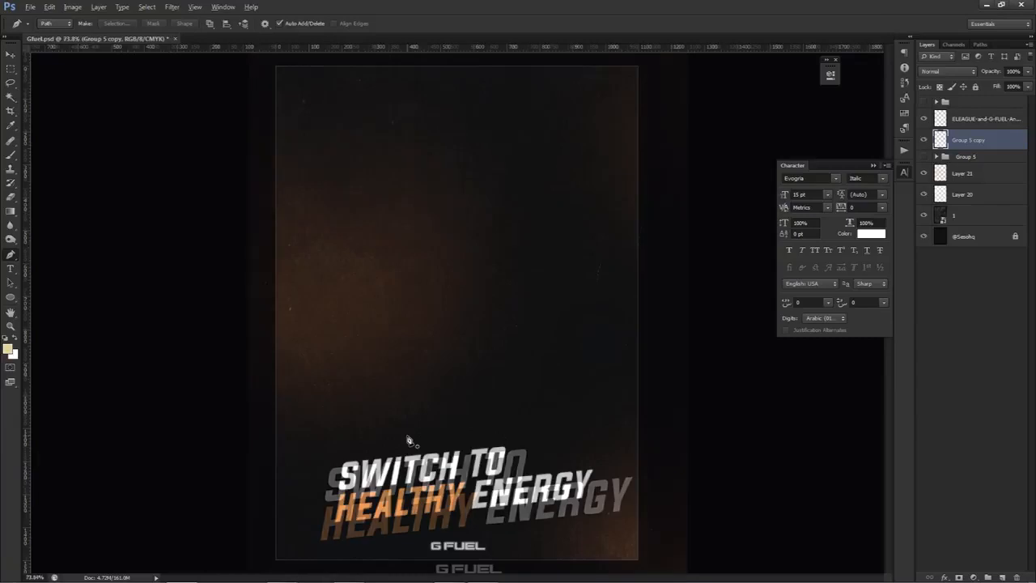
{"action": "left_click_drag", "start_coordinate": [570, 423], "coordinate": [585, 347]}
{"action": "left_click", "coordinate": [586, 347]}
{"action": "left_click", "coordinate": [401, 342]}
{"action": "left_click", "coordinate": [292, 371]}
{"action": "left_click", "coordinate": [318, 424]}
{"action": "left_click", "coordinate": [520, 409]}
{"action": "left_click", "coordinate": [505, 476]}
{"action": "left_click", "coordinate": [771, 448]}
{"action": "left_click", "coordinate": [727, 381]}
{"action": "left_click", "coordinate": [586, 348]}
- Convert the path to a selection and cut the white slogan words onto their own layer
{"action": "right_click", "coordinate": [631, 336]}
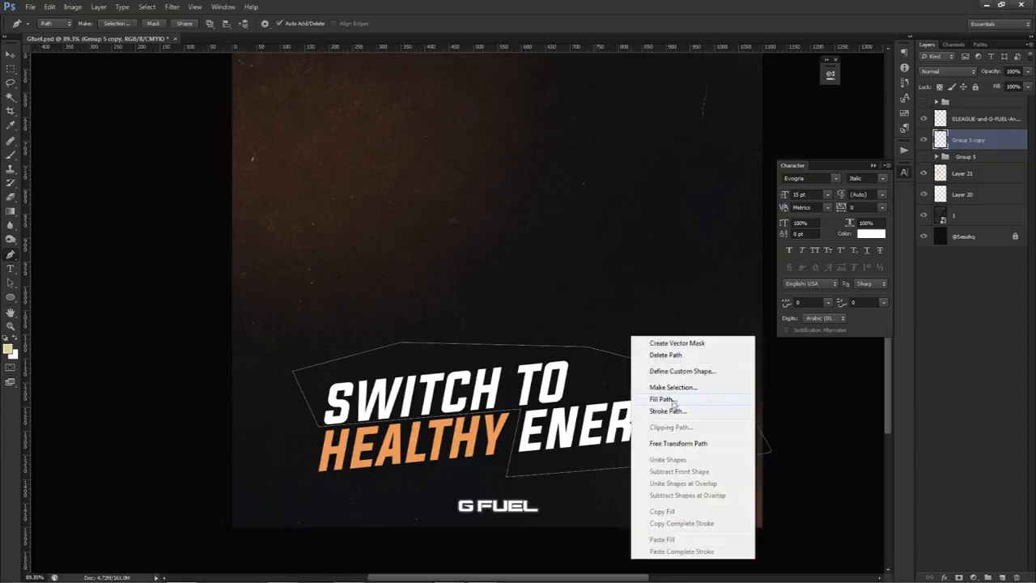
{"action": "left_click", "coordinate": [609, 301]}
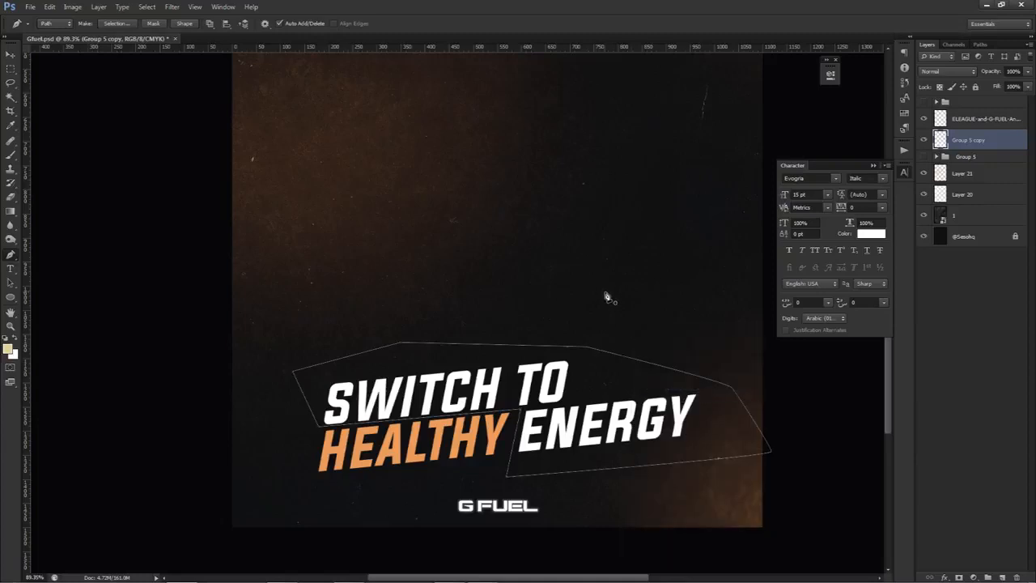
{"action": "key", "text": "ctrl+Return"}
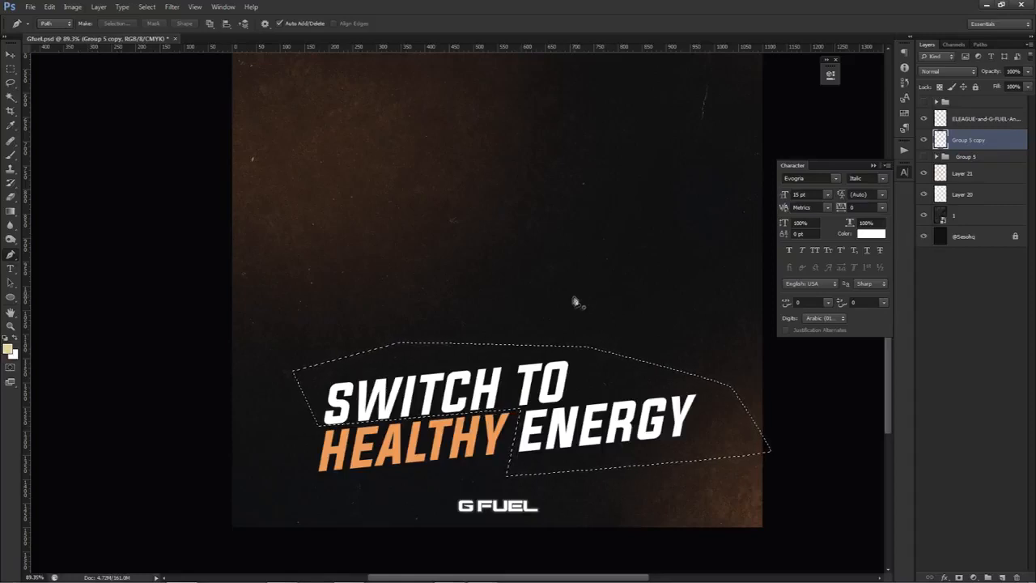
{"action": "key", "text": "m"}
{"action": "right_click", "coordinate": [575, 302]}
{"action": "left_click", "coordinate": [630, 378]}
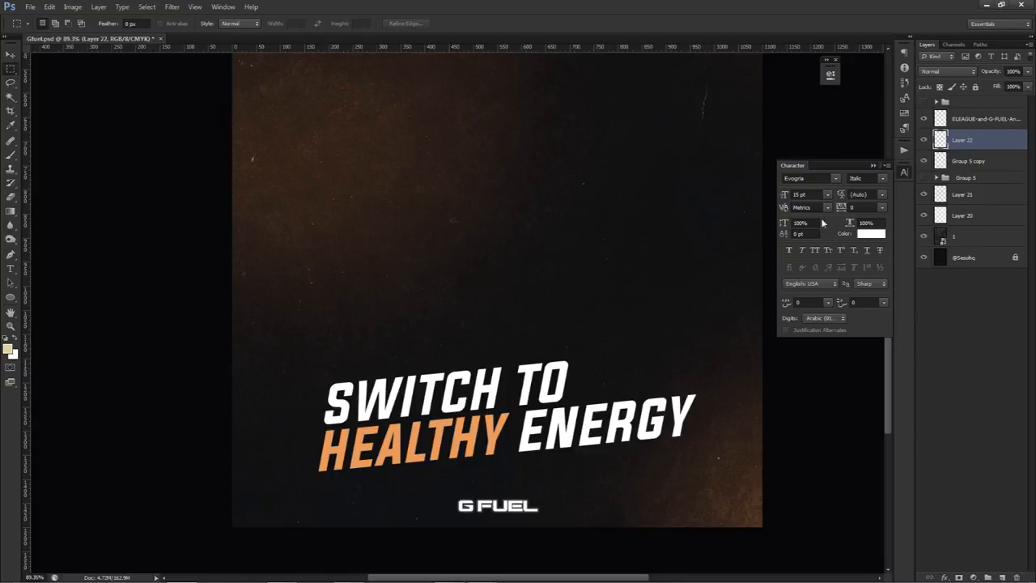
{"action": "left_click", "coordinate": [923, 140]}
{"action": "left_click", "coordinate": [923, 140]}
- Rename the layer with the white words "Switch energy" and the layer with the orange word "Health"
{"action": "double_click", "coordinate": [963, 140]}
{"action": "type", "text": "Switch energy"}
{"action": "key", "text": "Return"}
{"action": "left_click", "coordinate": [923, 161]}
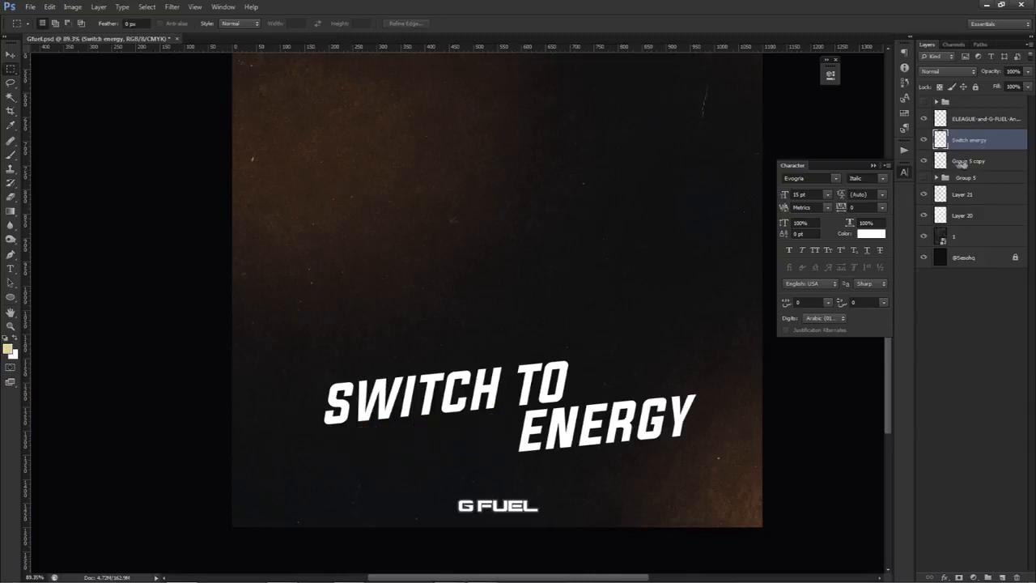
{"action": "left_click", "coordinate": [923, 161]}
{"action": "double_click", "coordinate": [966, 161]}
{"action": "type", "text": "Health"}
{"action": "key", "text": "Return"}
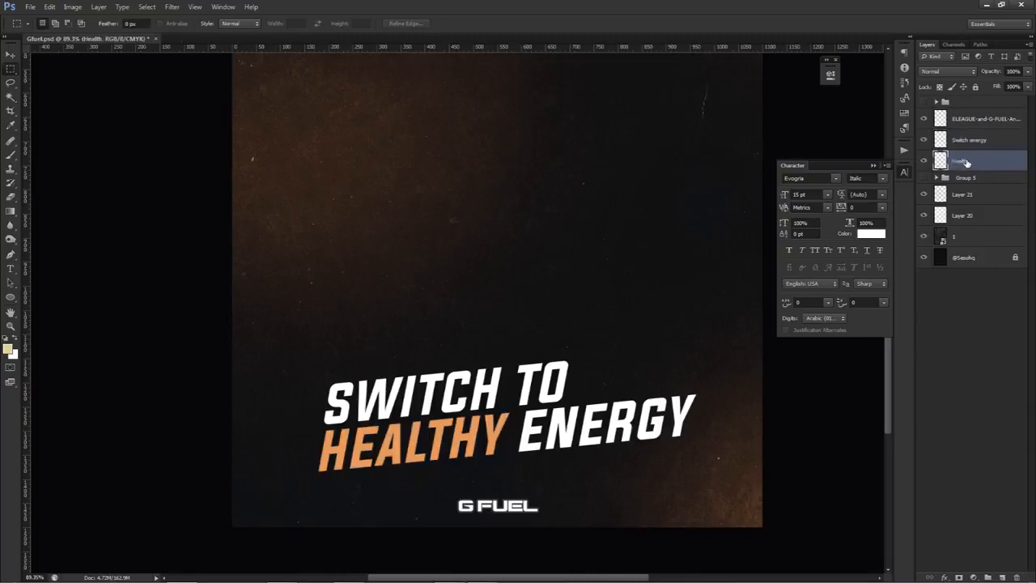
{"action": "key", "text": "v"}
{"action": "left_click", "coordinate": [923, 140]}
{"action": "left_click", "coordinate": [923, 139]}
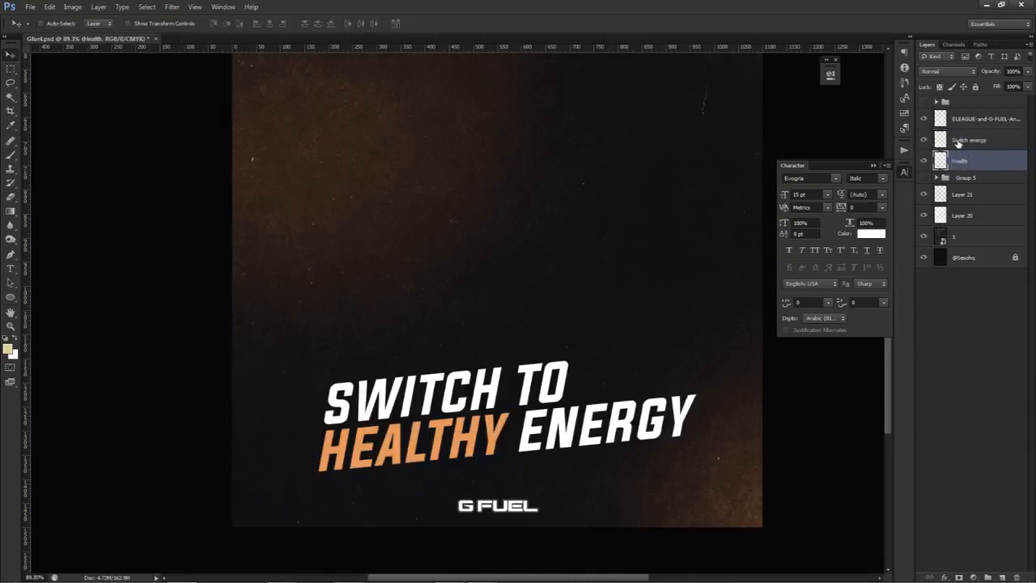
- Erase streaky scratches across "SWITCH TO ENERGY" on the Switch energy layer using the 3303 px scratch brush resized to 1311 px
{"action": "left_click", "coordinate": [960, 141]}
{"action": "key", "text": "e"}
{"action": "right_click", "coordinate": [544, 235]}
{"action": "left_click", "coordinate": [701, 330]}
{"action": "left_click", "coordinate": [685, 326]}
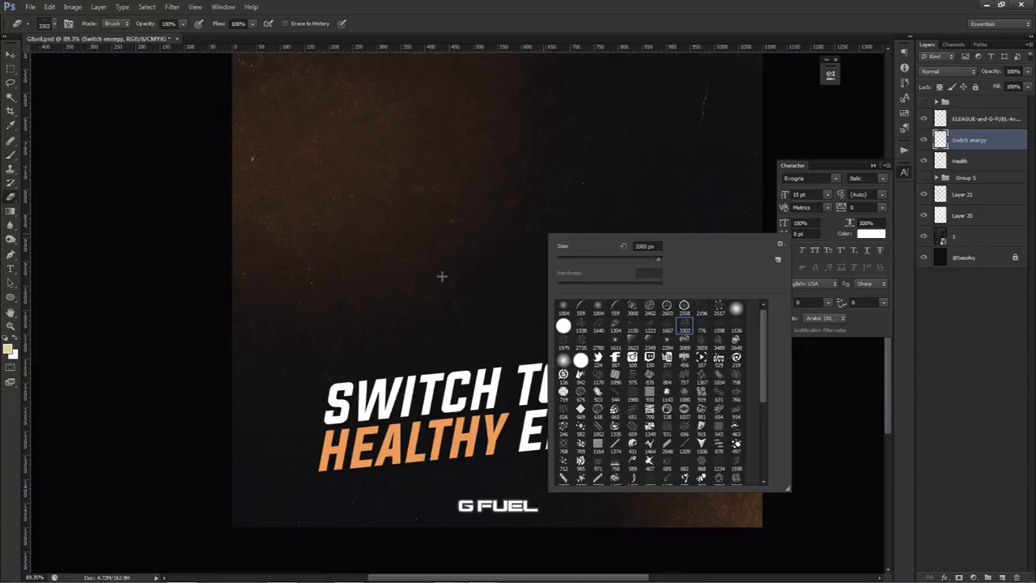
{"action": "left_click_drag", "start_coordinate": [469, 301], "coordinate": [262, 280]}
{"action": "left_click_drag", "start_coordinate": [585, 352], "coordinate": [508, 354]}
{"action": "left_click_drag", "start_coordinate": [525, 403], "coordinate": [520, 403]}
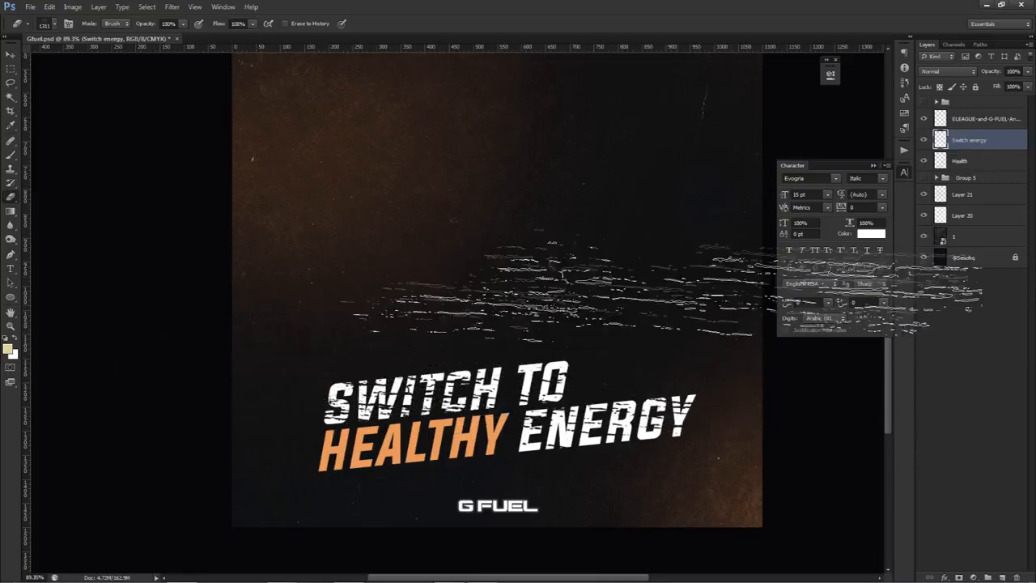
- Add a layer mask to the Health layer and choose a grunge texture brush at 612 px for painting on it
{"action": "left_click", "coordinate": [972, 163]}
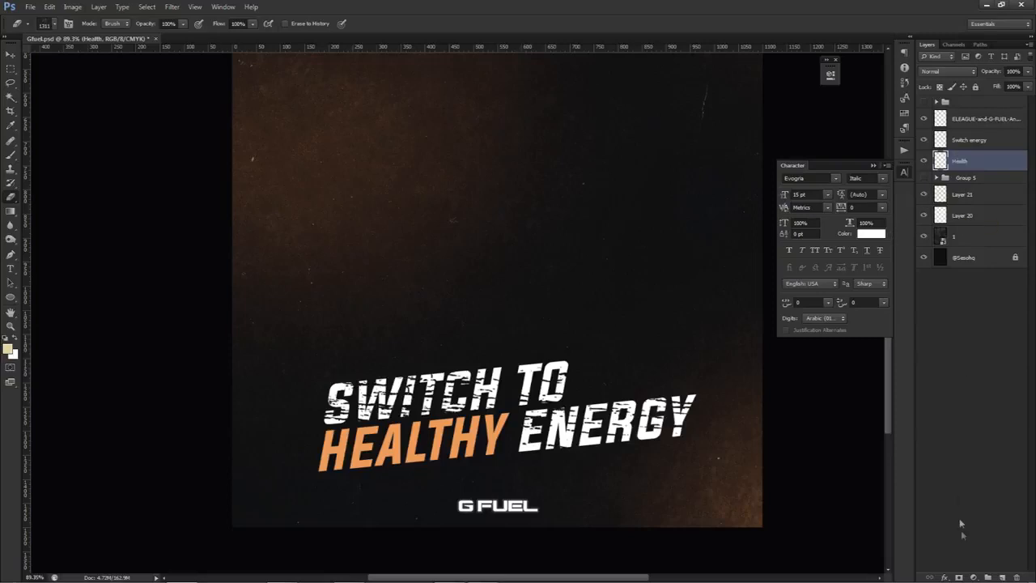
{"action": "left_click", "coordinate": [960, 575]}
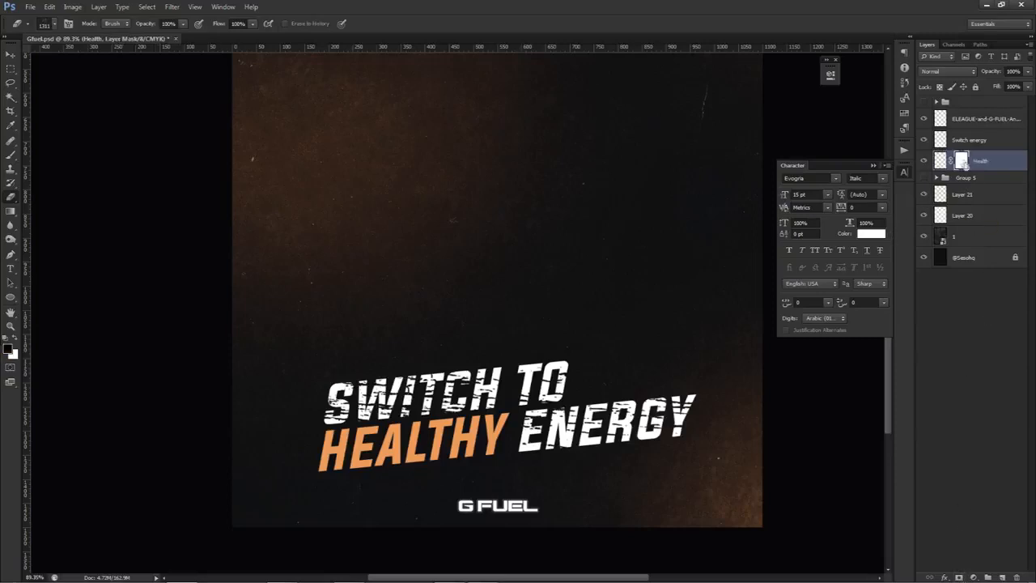
{"action": "key", "text": "b"}
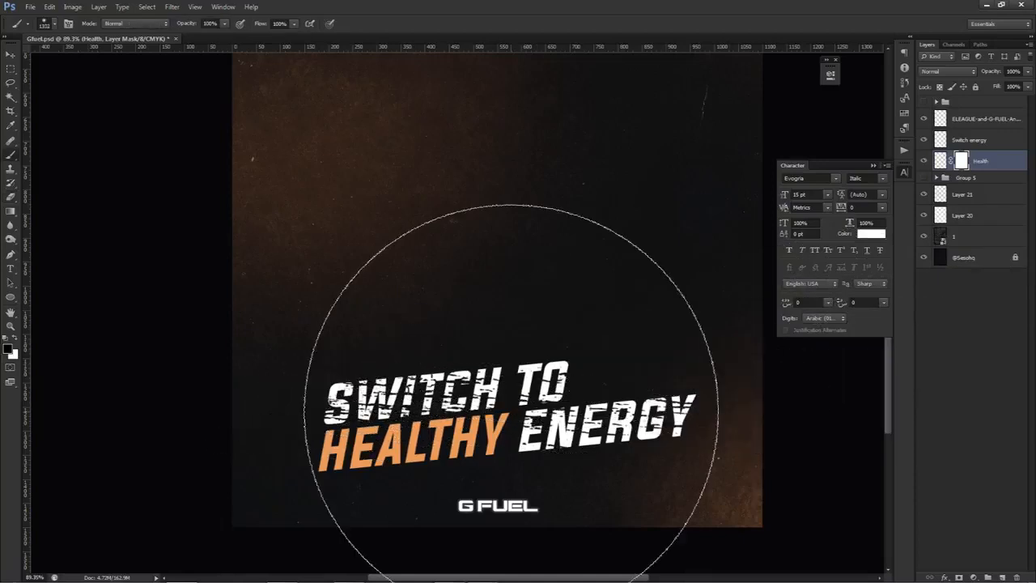
{"action": "right_click", "coordinate": [510, 390]}
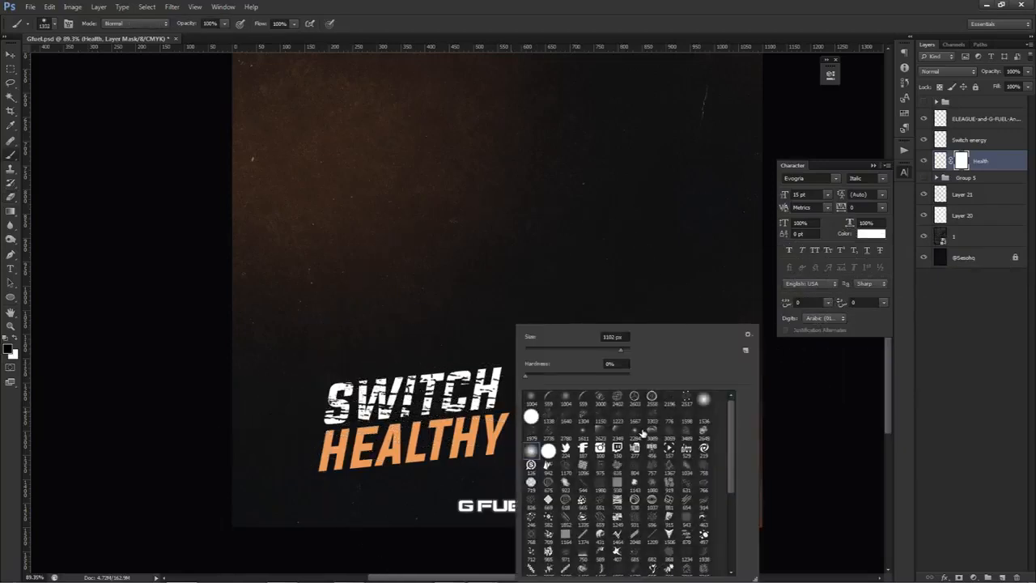
{"action": "left_click", "coordinate": [650, 416]}
{"action": "right_click", "coordinate": [458, 424], "text": "alt"}
{"action": "right_click", "coordinate": [494, 433], "text": "alt"}
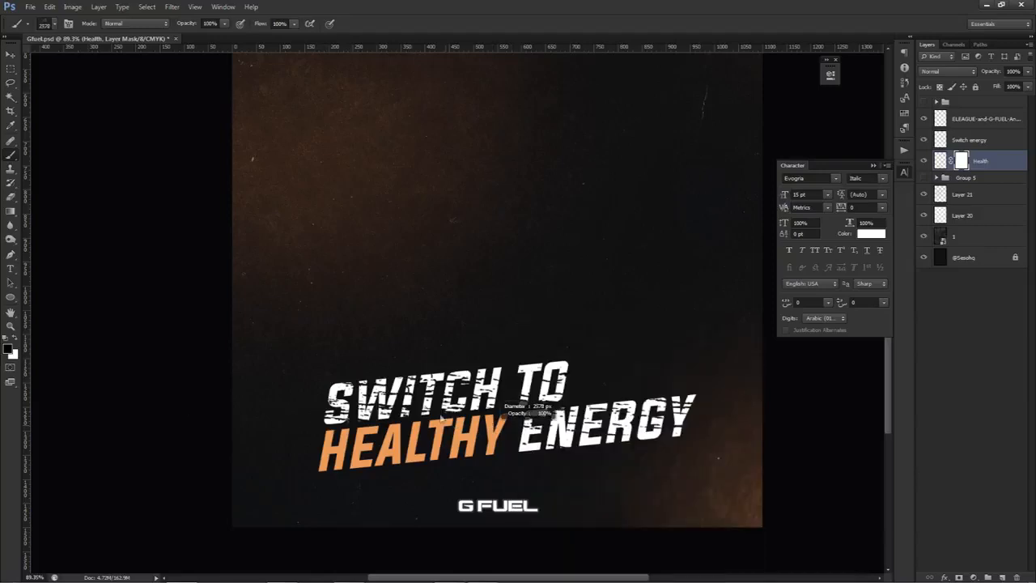
{"action": "right_click", "coordinate": [480, 421]}
{"action": "left_click", "coordinate": [674, 420]}
{"action": "left_click", "coordinate": [555, 417]}
{"action": "right_click", "coordinate": [424, 382], "text": "alt"}
- Try stamping the texture brush in black over "HEALTHY" on the mask, and paint the mask back to white
{"action": "left_click", "coordinate": [396, 457]}
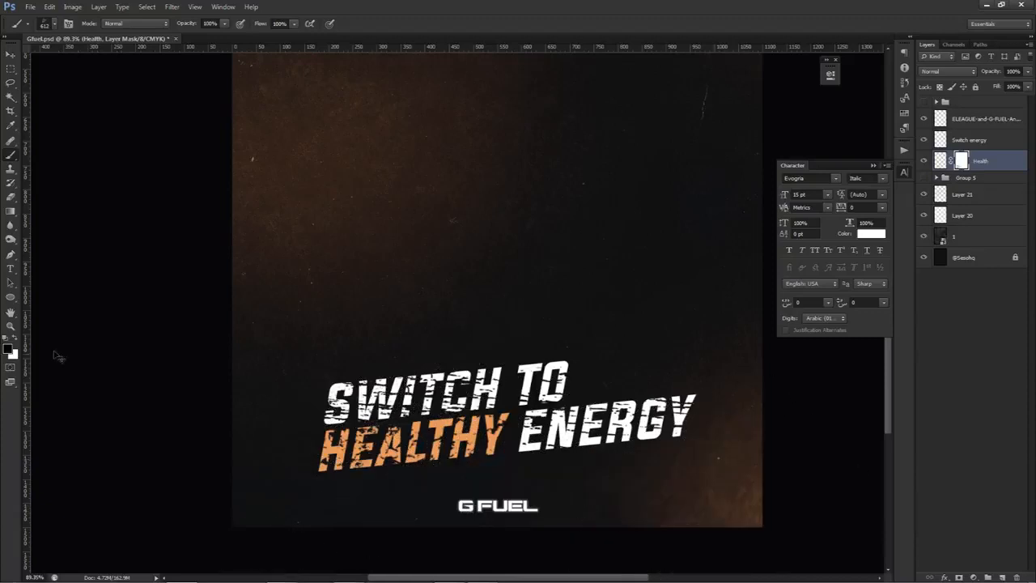
{"action": "key", "text": "ctrl+z"}
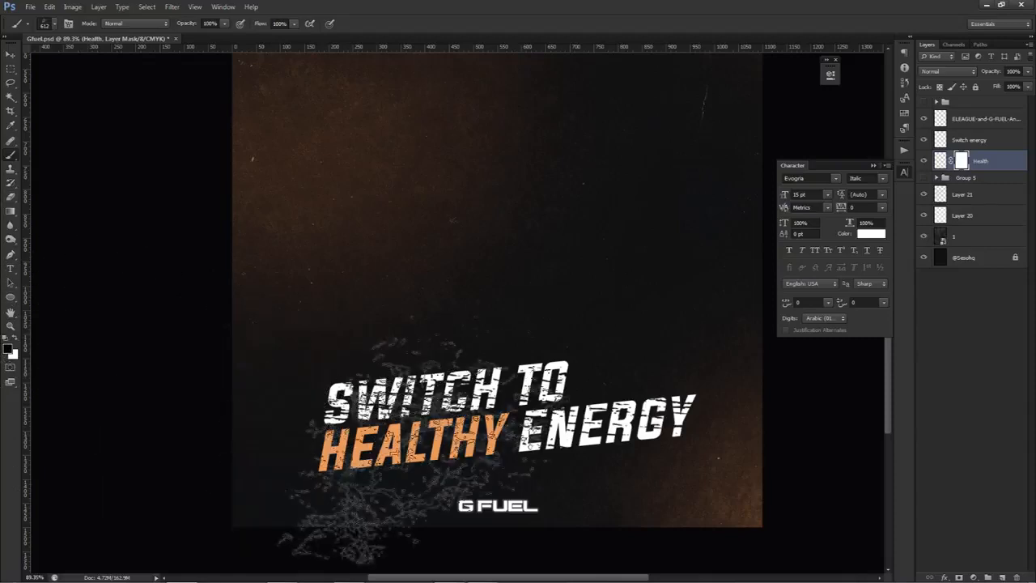
{"action": "left_click", "coordinate": [415, 477]}
{"action": "key", "text": "x"}
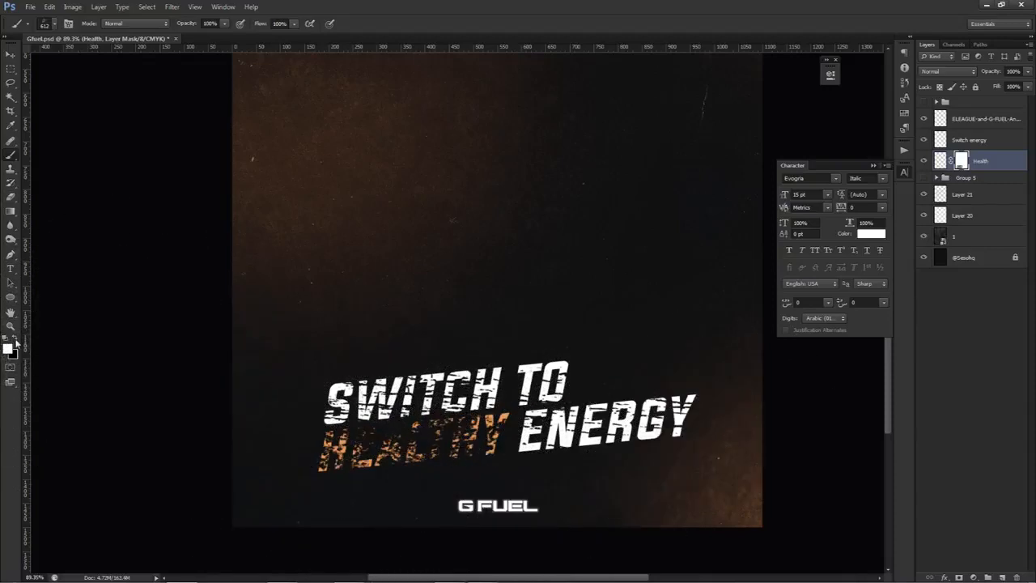
{"action": "left_click", "coordinate": [405, 469]}
{"action": "mouse_move", "coordinate": [319, 485]}
{"action": "left_mouse_down"}
{"action": "mouse_move", "coordinate": [495, 494]}
{"action": "mouse_move", "coordinate": [397, 461]}
{"action": "mouse_move", "coordinate": [433, 485]}
{"action": "mouse_move", "coordinate": [528, 499]}
{"action": "left_mouse_up"}
{"action": "key", "text": "x"}
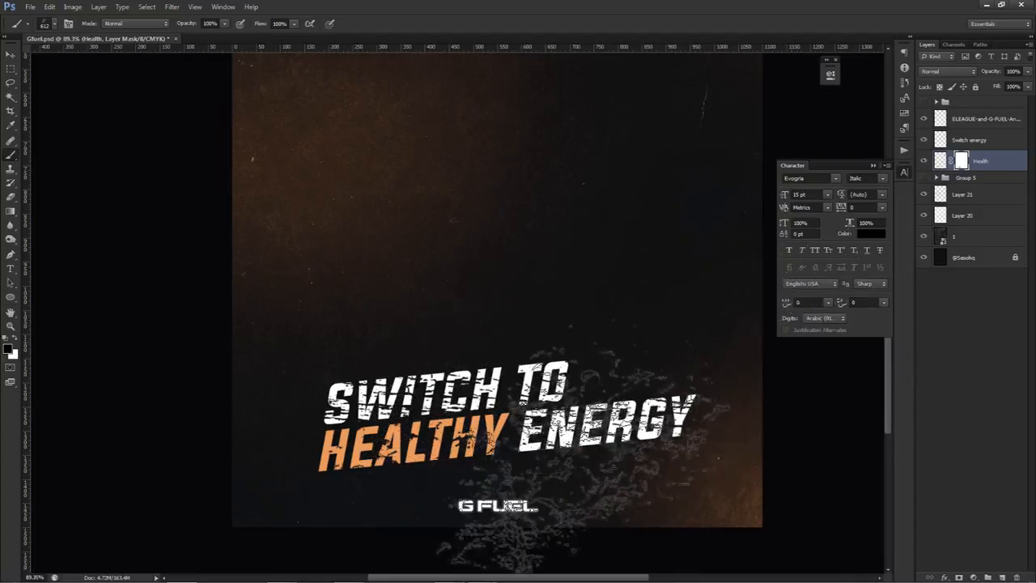
- Stamp black splatter marks over "HEALTHY" on the Health layer mask using the 1536 px splatter brush reduced to 717 px
{"action": "right_click", "coordinate": [565, 453]}
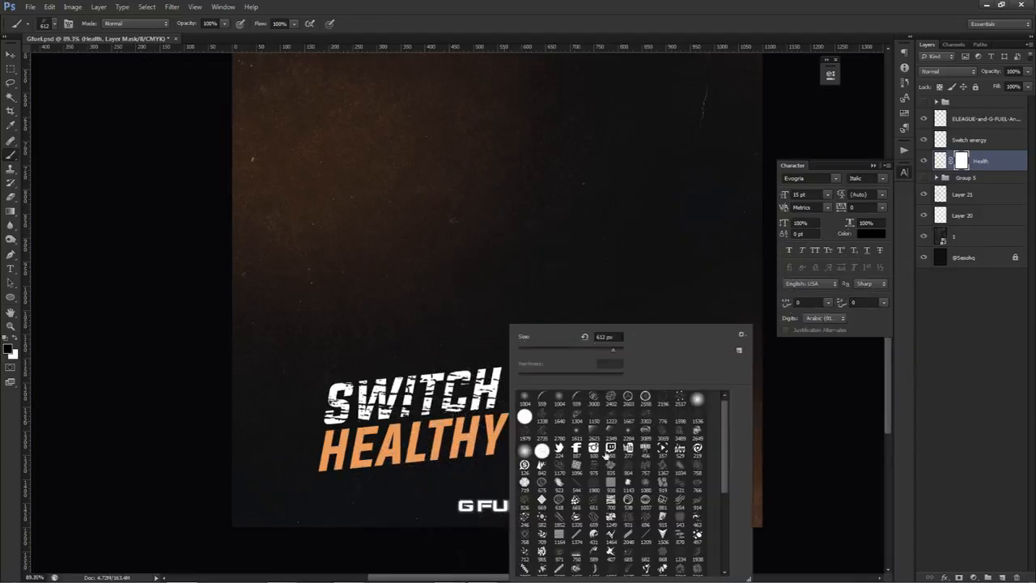
{"action": "left_click", "coordinate": [426, 460]}
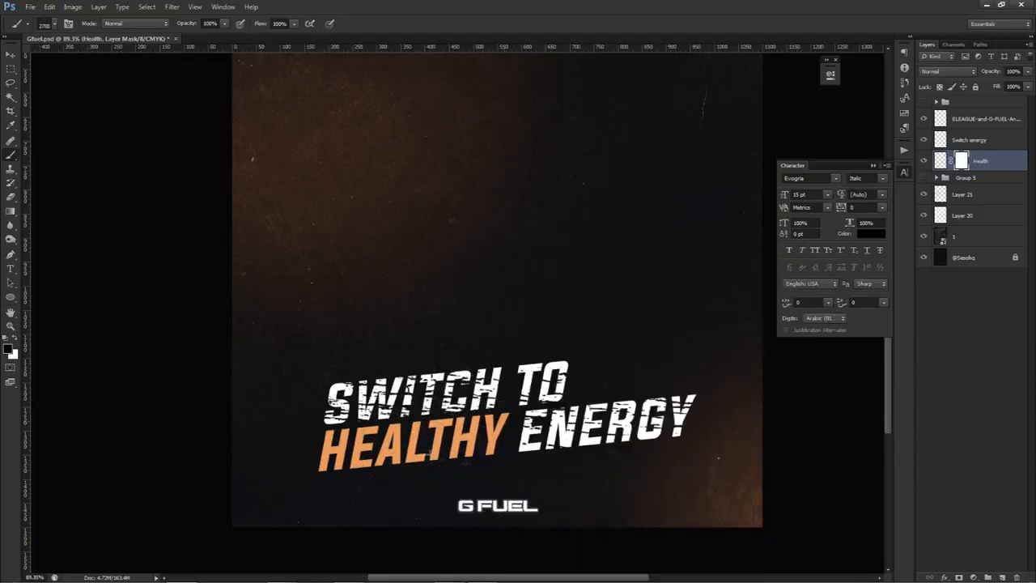
{"action": "right_click", "coordinate": [677, 404]}
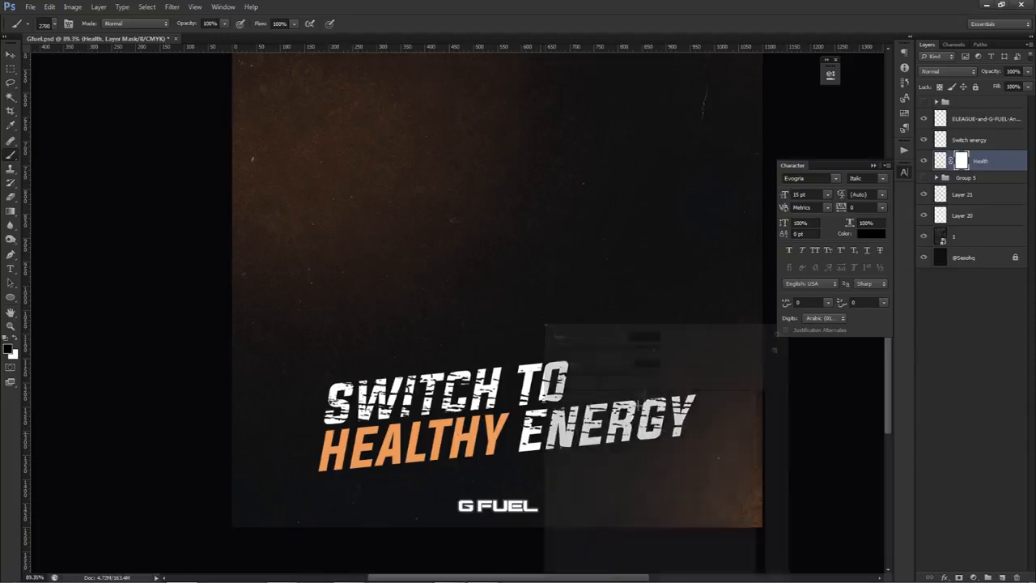
{"action": "left_click", "coordinate": [735, 419]}
{"action": "left_click", "coordinate": [434, 442]}
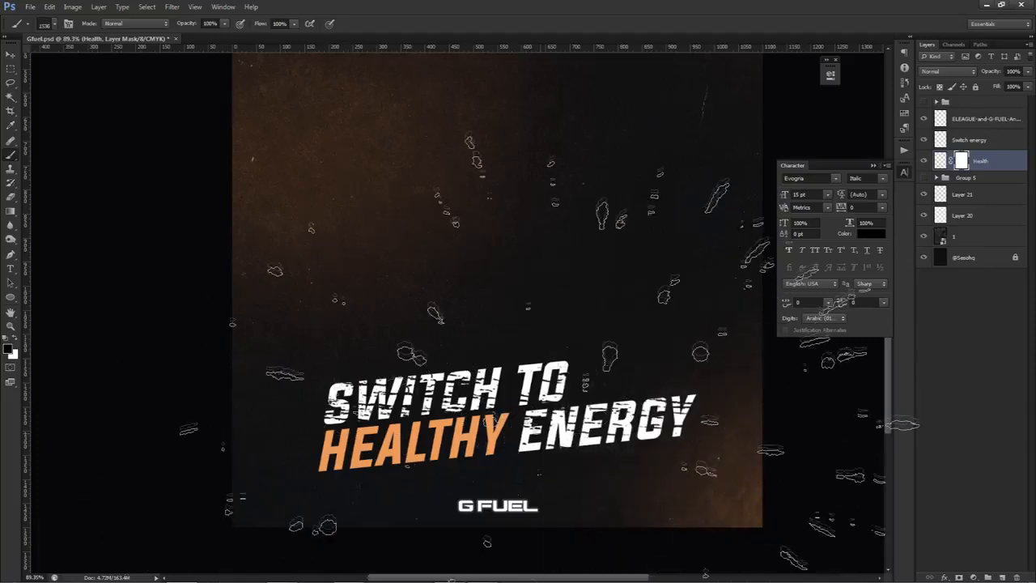
{"action": "left_click_drag", "start_coordinate": [472, 483], "coordinate": [279, 467]}
{"action": "left_click", "coordinate": [415, 529]}
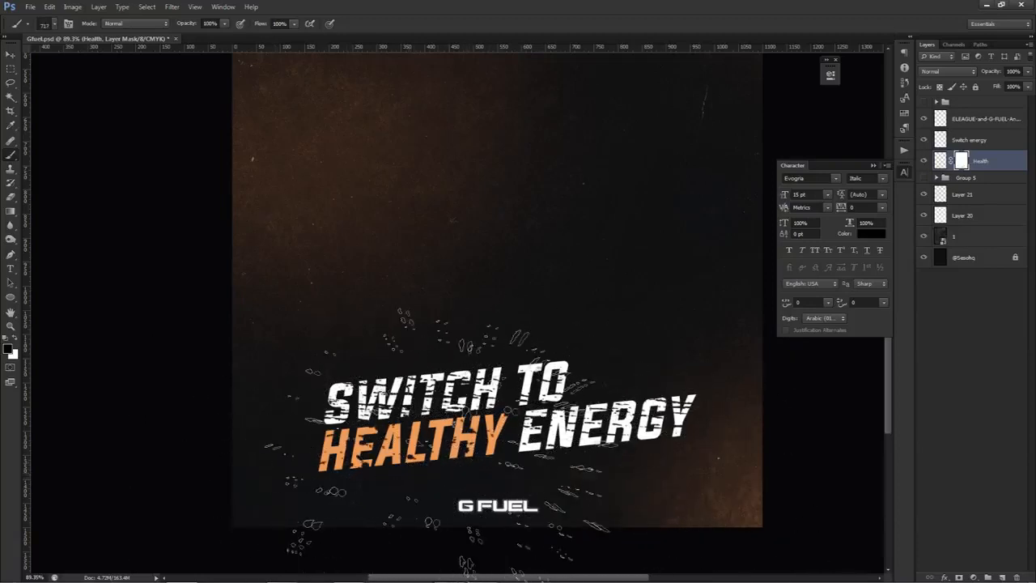
{"action": "scroll", "coordinate": [696, 376], "scroll_direction": "down", "scroll_amount": 3}
{"action": "key", "text": "v"}
{"action": "scroll", "coordinate": [559, 380], "scroll_direction": "down", "scroll_amount": 1}
{"action": "scroll", "coordinate": [577, 413], "scroll_direction": "down", "scroll_amount": 1}
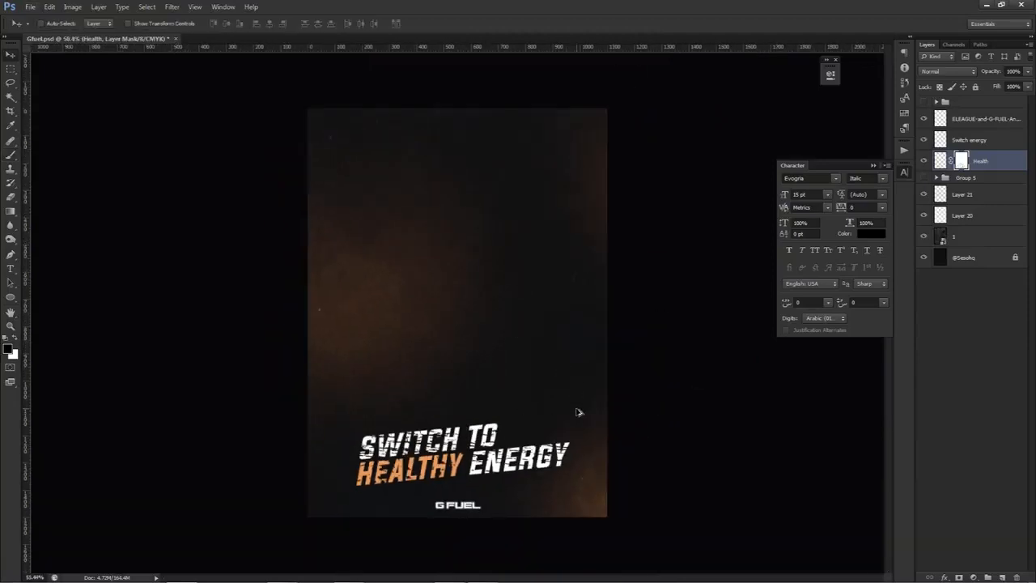
- Try an Inner Glow on the Health layer in Overlay blend mode with a reduced opacity
{"action": "left_click", "coordinate": [1007, 163]}
{"action": "double_click", "coordinate": [1007, 163]}
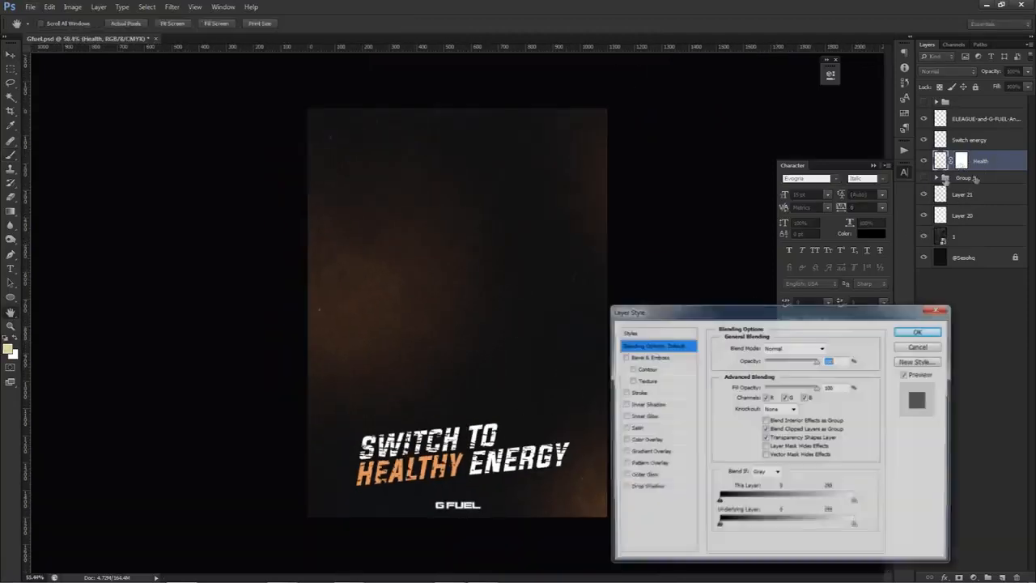
{"action": "left_click", "coordinate": [641, 416]}
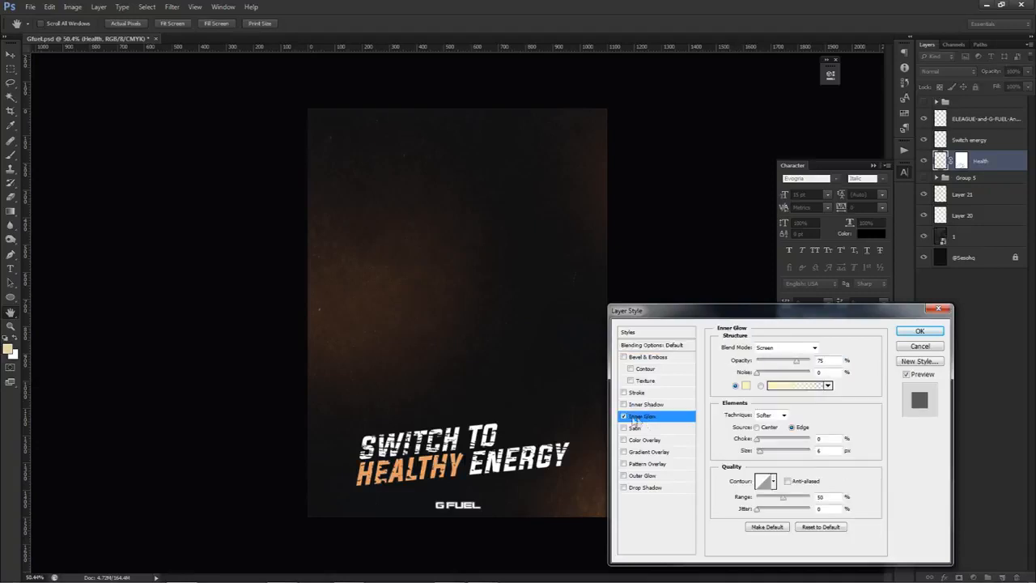
{"action": "left_click", "coordinate": [777, 347]}
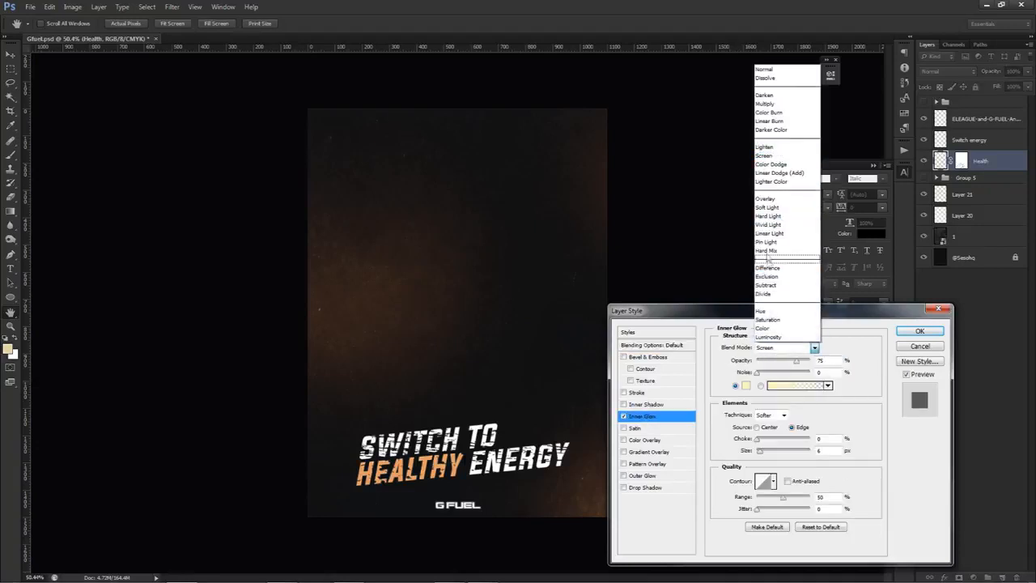
{"action": "left_click", "coordinate": [781, 200]}
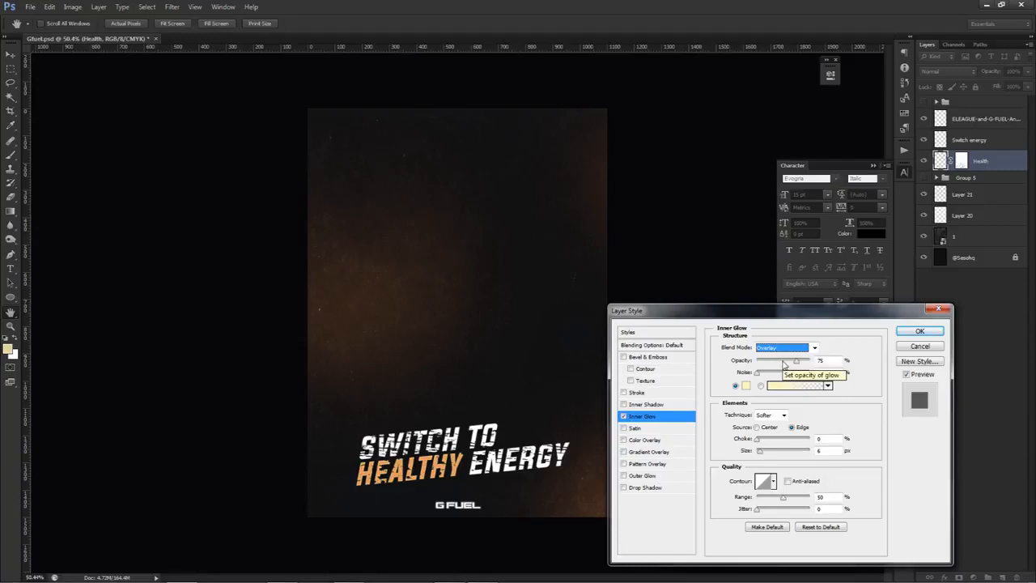
{"action": "left_click", "coordinate": [781, 364]}
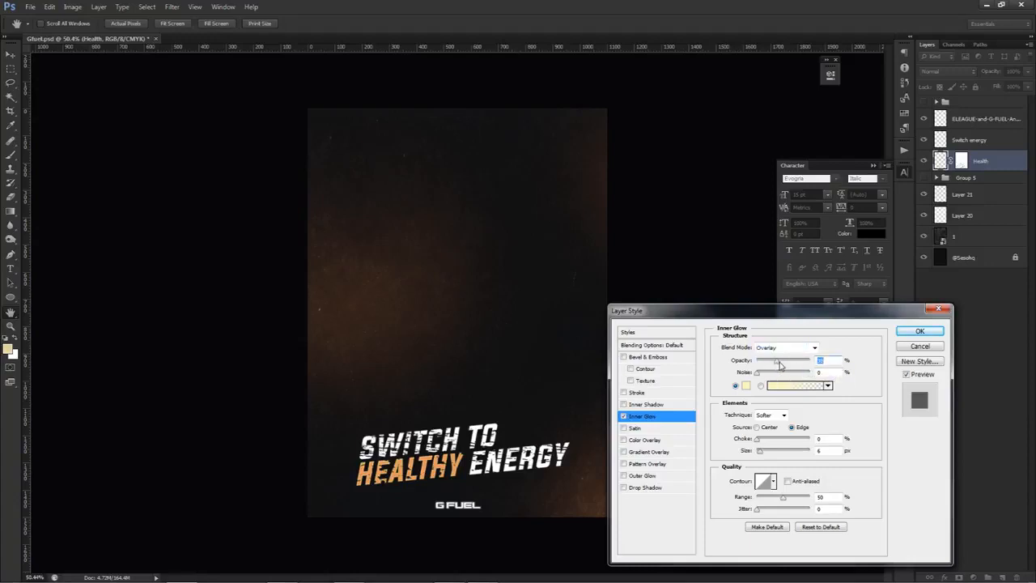
{"action": "left_click_drag", "start_coordinate": [779, 365], "coordinate": [771, 366]}
- Add a Drop Shadow to the Health layer with global light off, a larger size and a lower opacity
{"action": "left_click", "coordinate": [645, 488]}
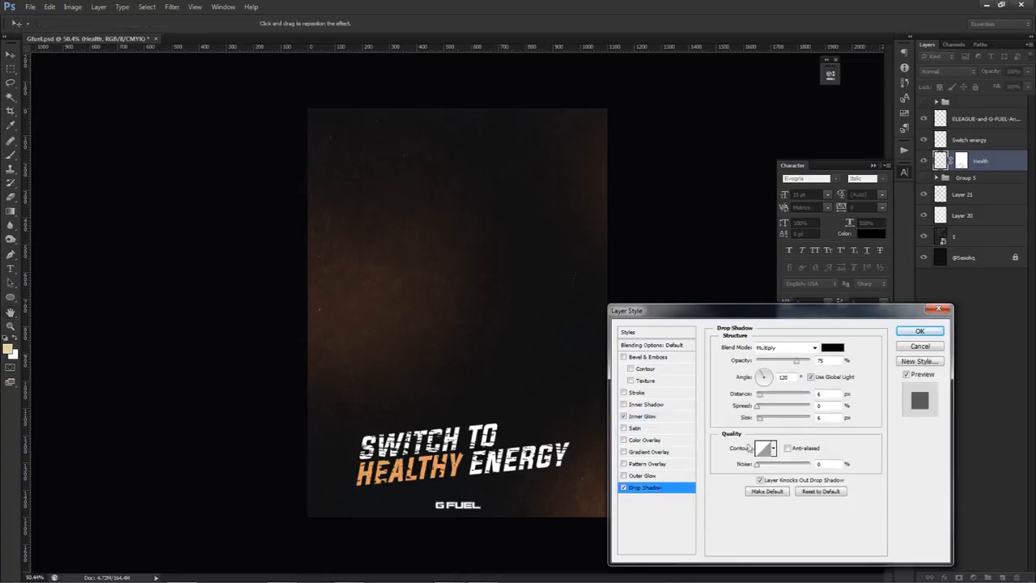
{"action": "left_click", "coordinate": [811, 377]}
{"action": "mouse_move", "coordinate": [759, 418]}
{"action": "left_mouse_down"}
{"action": "mouse_move", "coordinate": [763, 394]}
{"action": "mouse_move", "coordinate": [763, 418]}
{"action": "left_mouse_up"}
{"action": "left_click_drag", "start_coordinate": [797, 361], "coordinate": [779, 366]}
- Add a linear black-to-white Gradient Overlay to the Health layer in Hard Light mode with a reduced opacity
{"action": "left_click", "coordinate": [659, 452]}
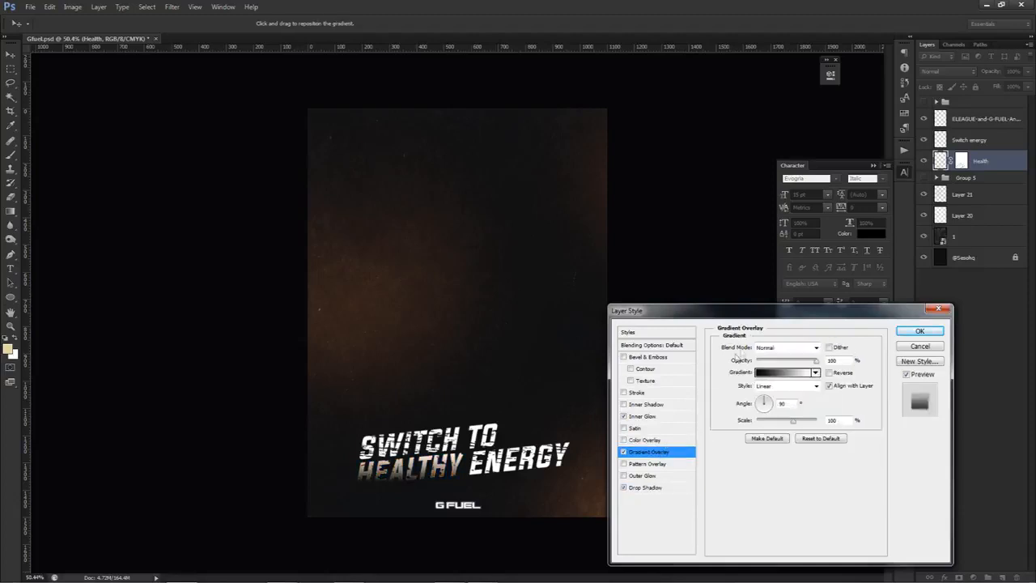
{"action": "left_click", "coordinate": [766, 347]}
{"action": "left_click", "coordinate": [767, 250]}
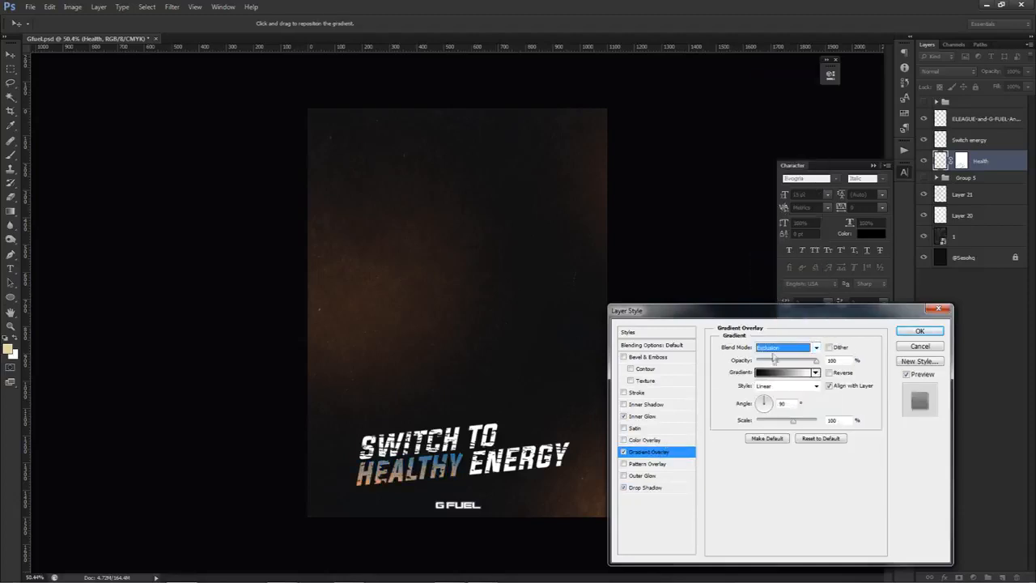
{"action": "key", "text": "Up"}
{"action": "key", "text": "Up"}
{"action": "key", "text": "Up"}
{"action": "key", "text": "Up"}
{"action": "key", "text": "Up"}
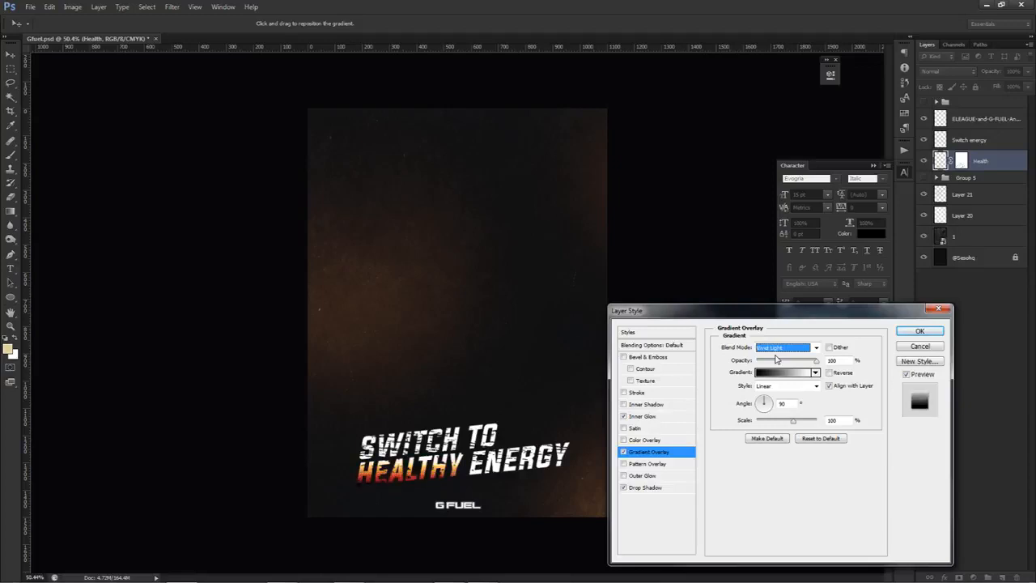
{"action": "key", "text": "Down"}
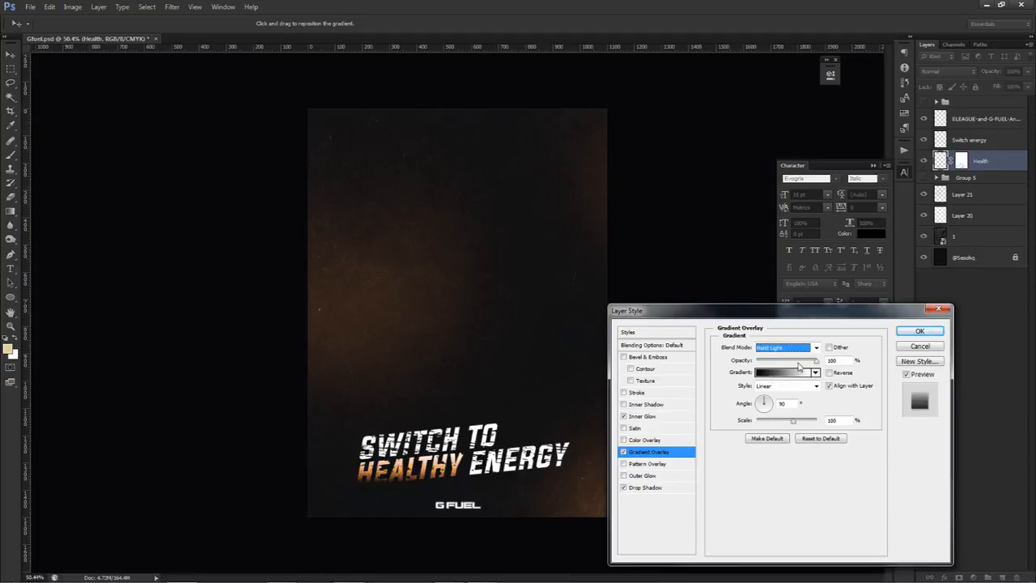
{"action": "key", "text": "Tab"}
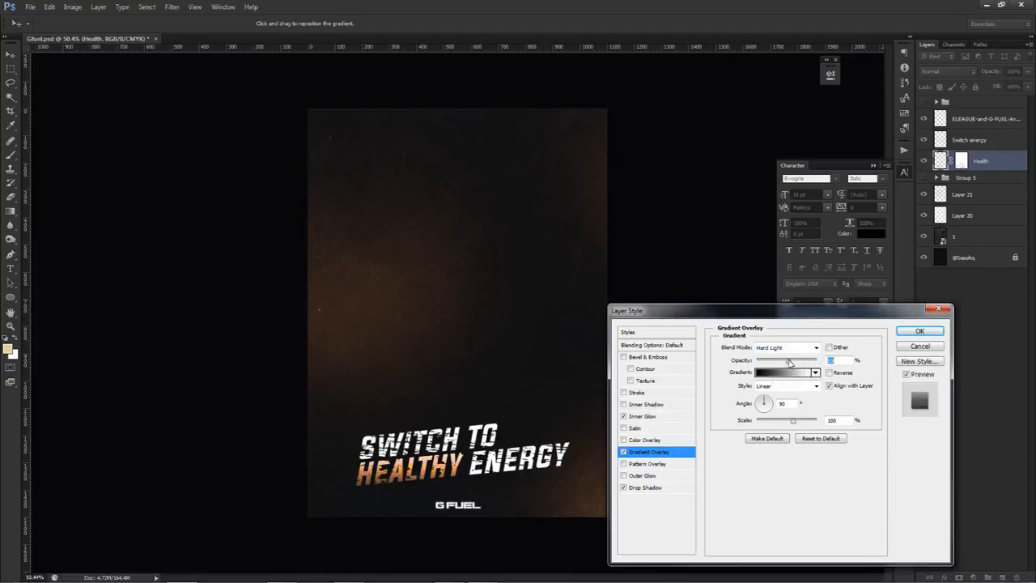
- Switch off the Inner Glow, keep the Drop Shadow enabled, and apply the layer style to the Health layer
{"action": "left_click", "coordinate": [624, 487]}
{"action": "left_click", "coordinate": [624, 416]}
{"action": "left_click", "coordinate": [920, 333]}
- Copy the Health layer's style onto the Switch energy layer and collapse the effect lists of both layers
{"action": "right_click", "coordinate": [975, 161]}
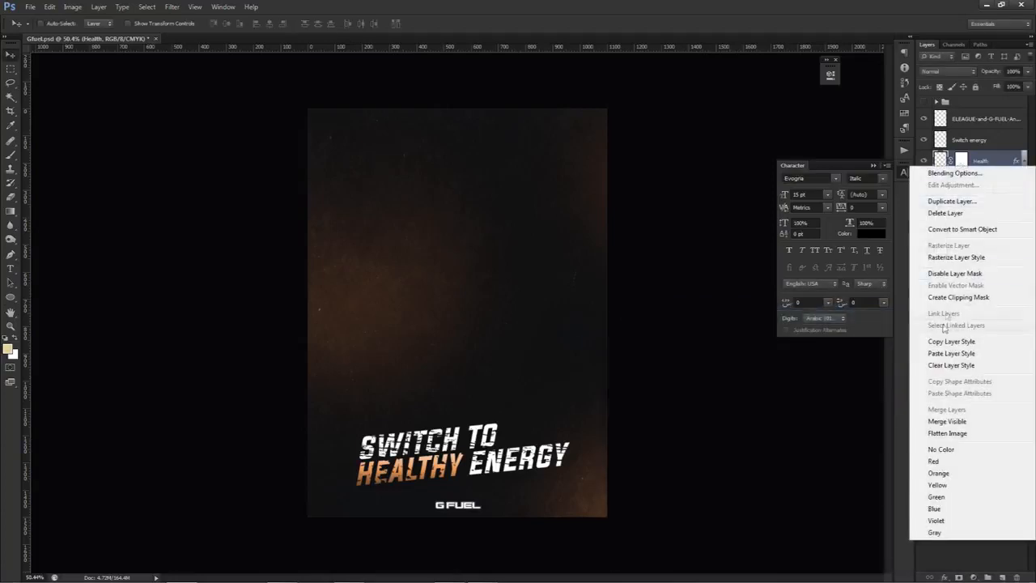
{"action": "left_click", "coordinate": [944, 341]}
{"action": "right_click", "coordinate": [984, 138]}
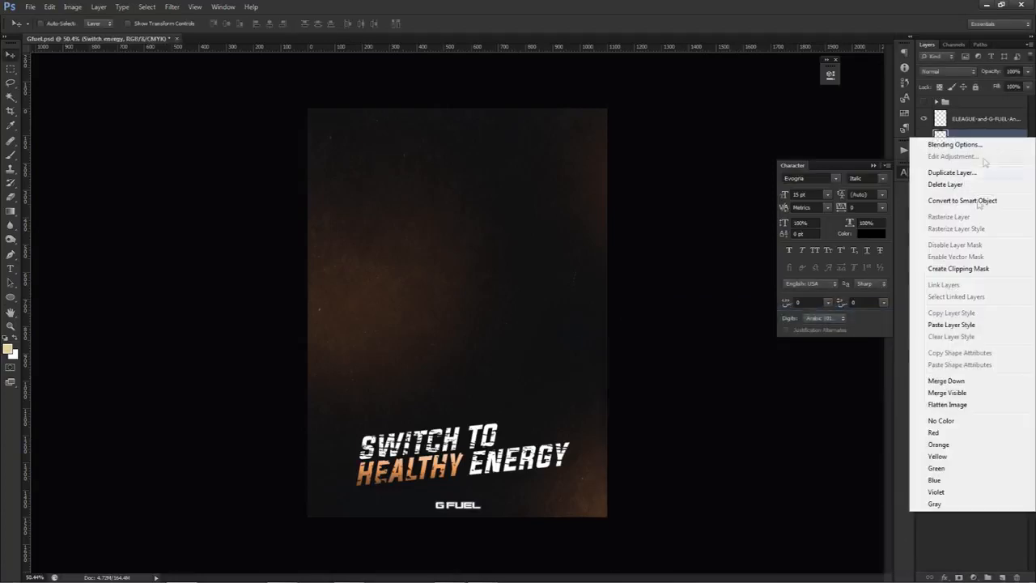
{"action": "left_click", "coordinate": [937, 325]}
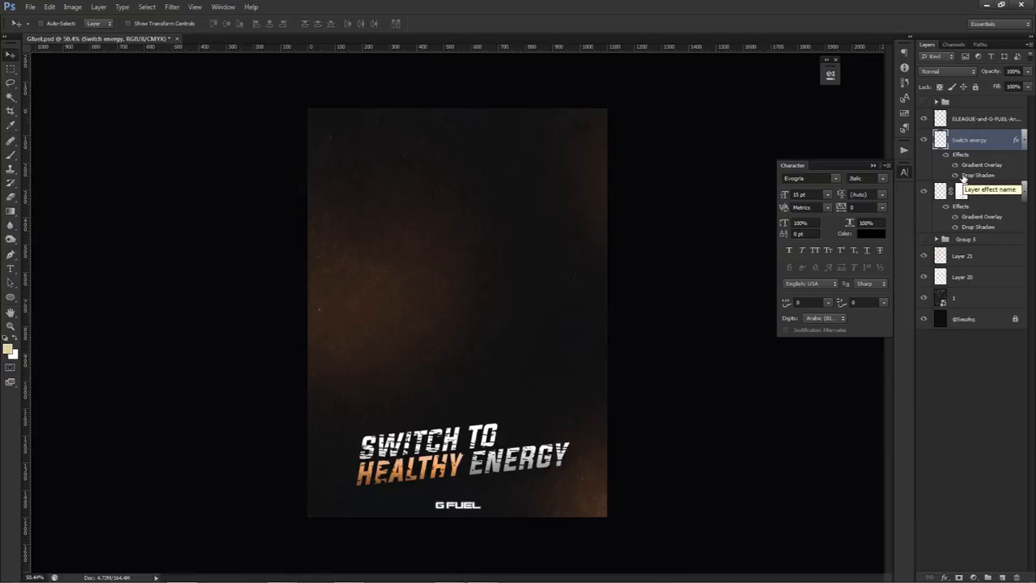
{"action": "left_click", "coordinate": [1023, 140]}
{"action": "left_click", "coordinate": [1024, 160]}
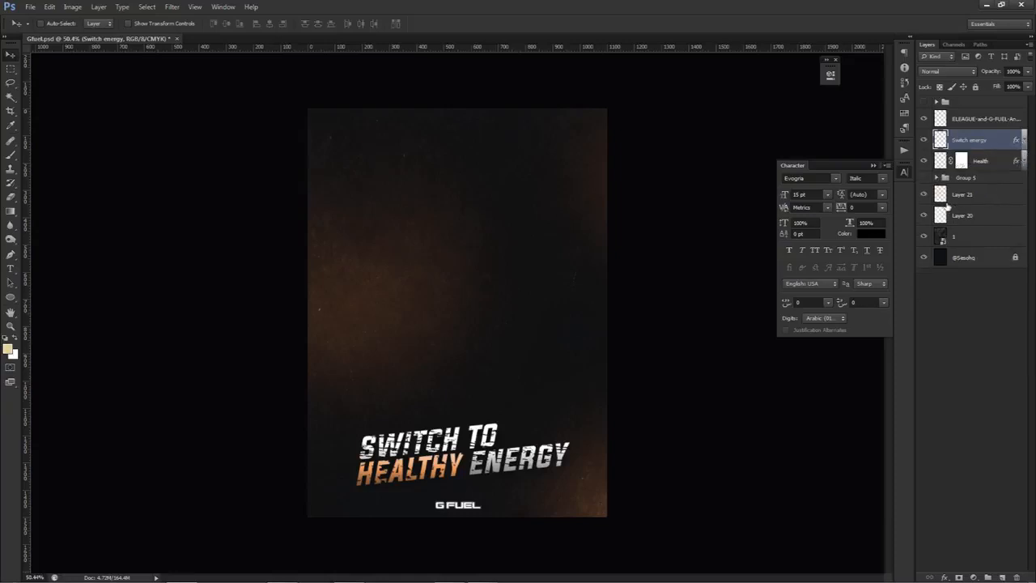
- Lower the Drop Shadow opacity to about 18% on both the Health and Switch energy layers
{"action": "left_click", "coordinate": [1024, 160]}
{"action": "left_click", "coordinate": [1024, 140]}
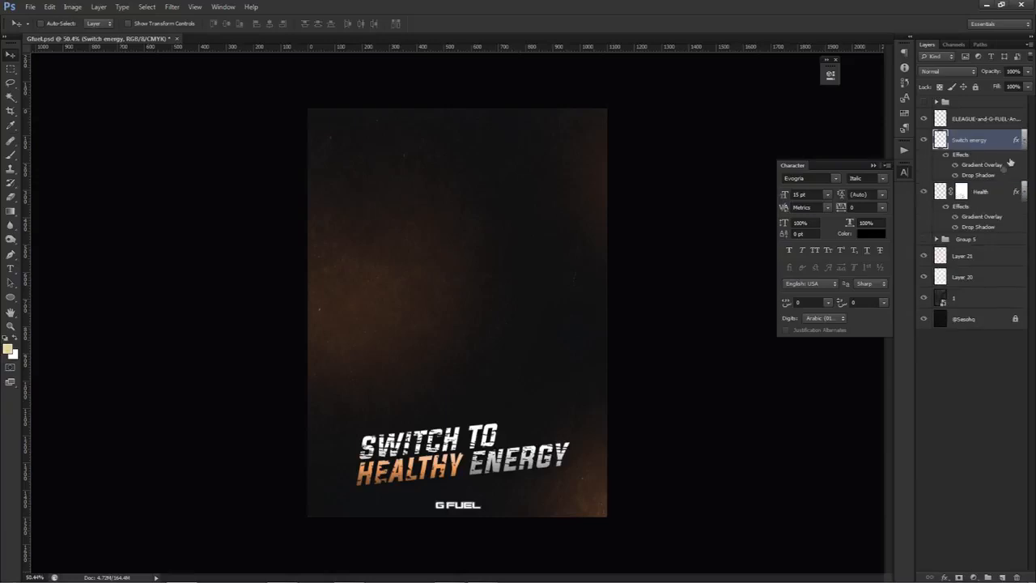
{"action": "left_click", "coordinate": [979, 192]}
{"action": "left_click_drag", "start_coordinate": [778, 364], "coordinate": [767, 365]}
{"action": "left_click", "coordinate": [919, 331]}
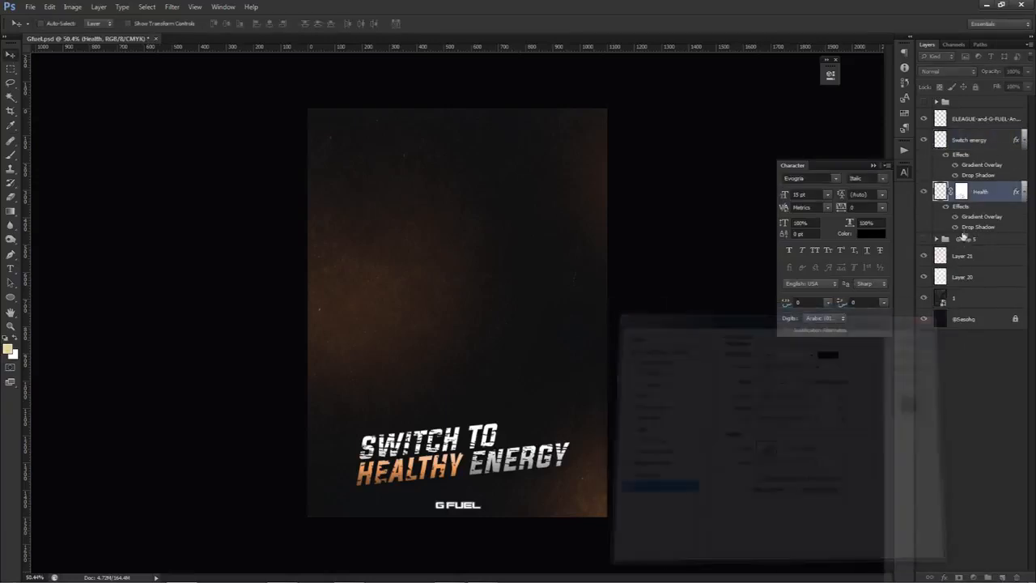
{"action": "double_click", "coordinate": [977, 175]}
{"action": "left_click_drag", "start_coordinate": [780, 364], "coordinate": [767, 364]}
{"action": "left_click", "coordinate": [919, 331]}
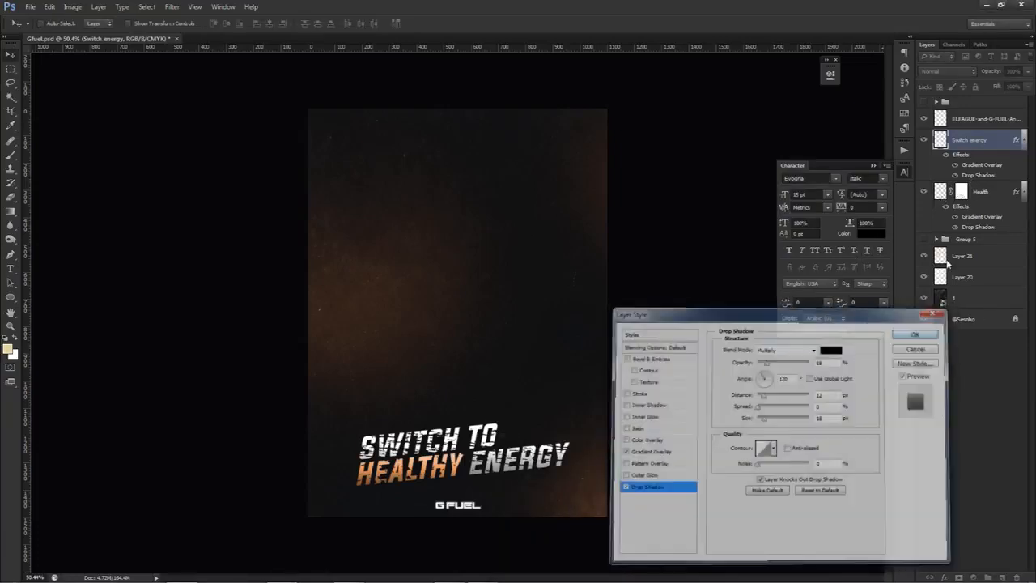
- Group the Switch energy and Health layers under the name "Text" and nudge the slogan slightly down and to the right
{"action": "left_click", "coordinate": [1023, 142], "text": "alt"}
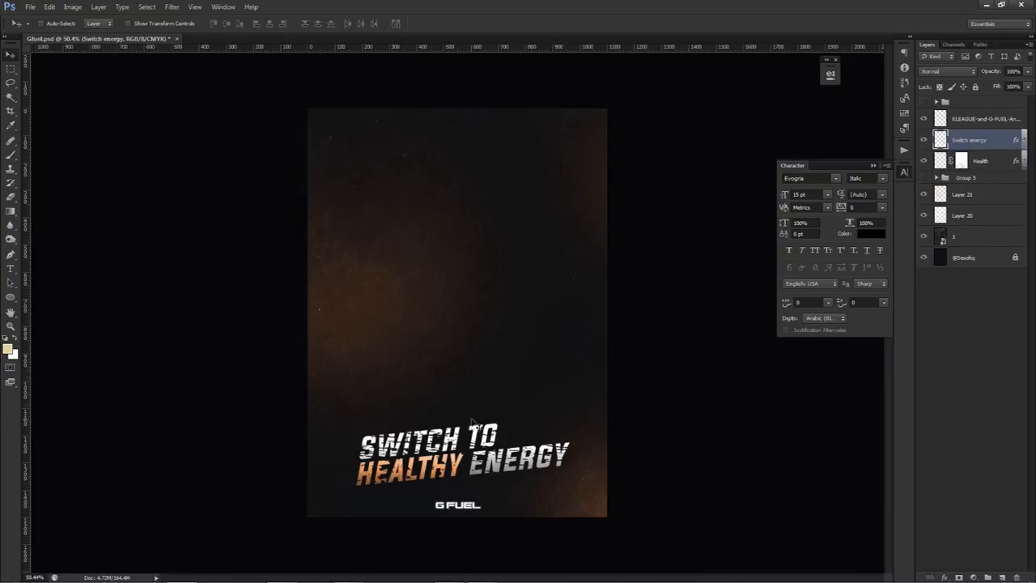
{"action": "left_click", "coordinate": [975, 159], "text": "shift"}
{"action": "key", "text": "ctrl+g"}
{"action": "double_click", "coordinate": [967, 136]}
{"action": "type", "text": "Text"}
{"action": "key", "text": "Return"}
{"action": "left_click_drag", "start_coordinate": [544, 433], "coordinate": [537, 428]}
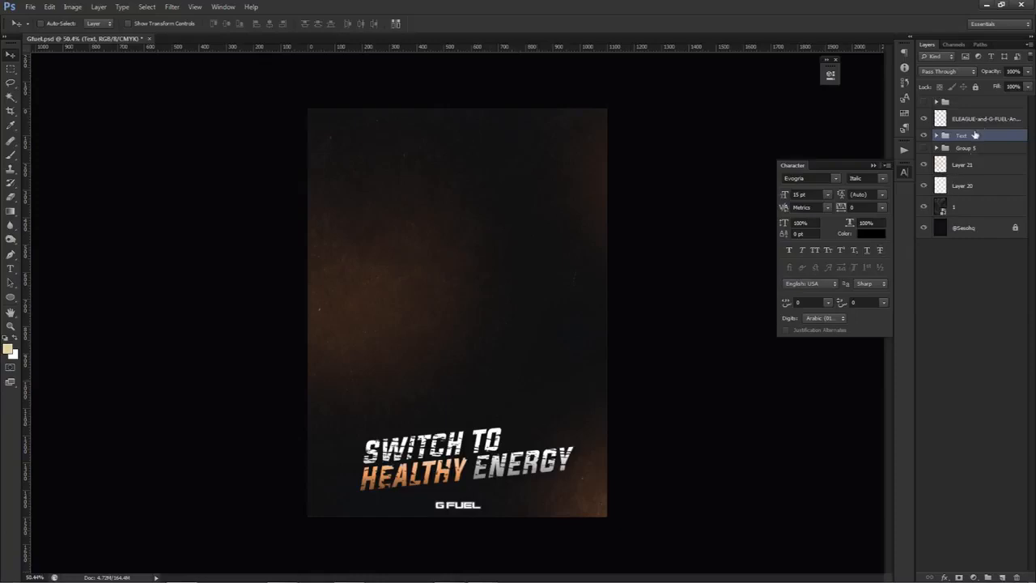
- Add a new layer above the Text group and set up a soft round 610 px brush in the orange sampled from "HEALTHY"
{"action": "left_click", "coordinate": [1001, 576]}
{"action": "key", "text": "b"}
{"action": "left_click", "coordinate": [437, 471]}
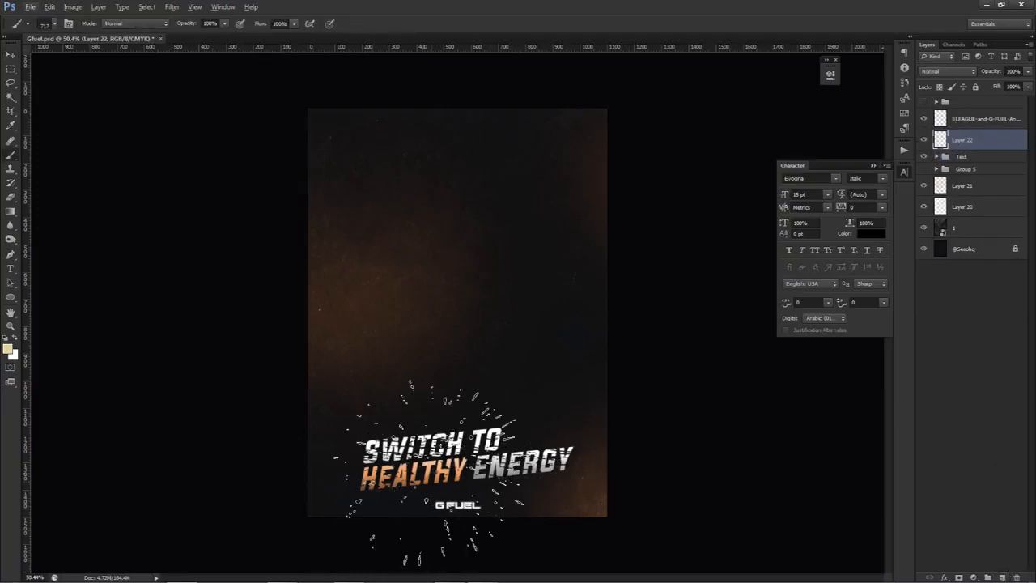
{"action": "right_click", "coordinate": [432, 472]}
{"action": "left_click", "coordinate": [451, 451]}
{"action": "left_click", "coordinate": [415, 472], "text": "alt"}
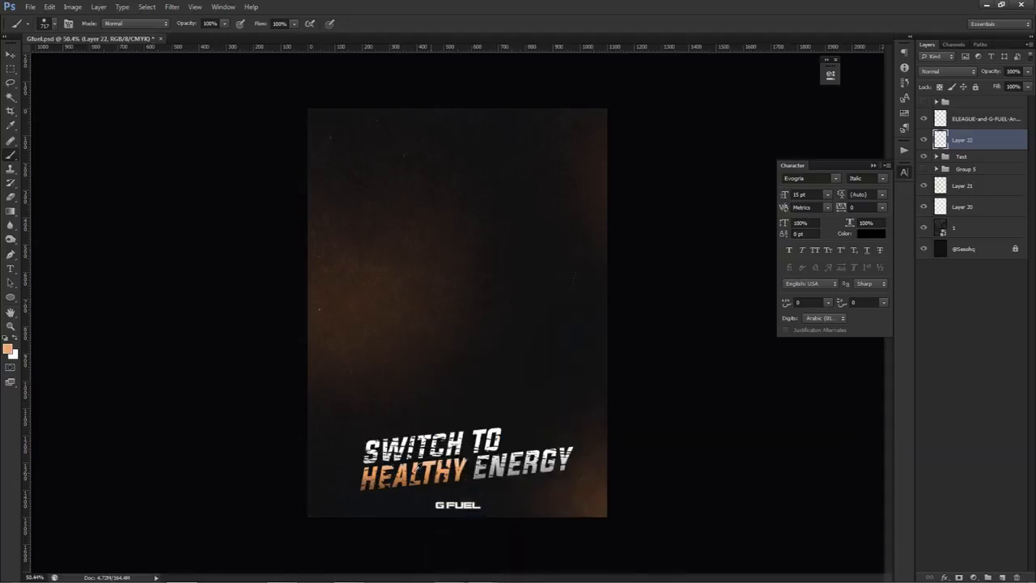
{"action": "left_click_drag", "start_coordinate": [414, 472], "coordinate": [400, 473]}
- Lower the Gradient Overlay opacity of the Health layer inside the Text group
{"action": "left_click", "coordinate": [936, 156]}
{"action": "left_click", "coordinate": [1019, 198]}
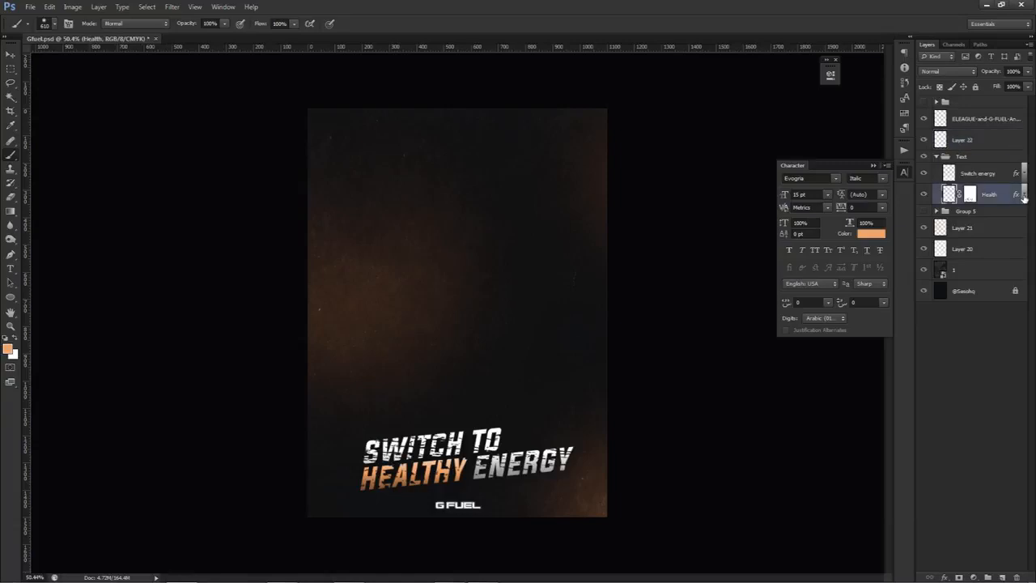
{"action": "left_click", "coordinate": [1023, 195]}
{"action": "double_click", "coordinate": [988, 220]}
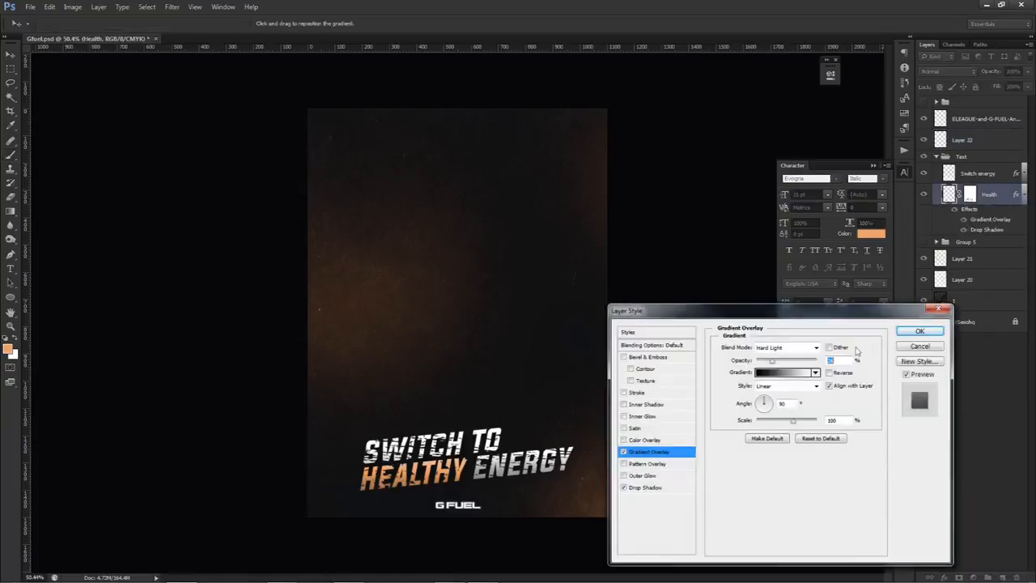
{"action": "left_click", "coordinate": [919, 331]}
- Resample the orange from "HEALTHY" as the brush color and reduce the brush size to 467 px
{"action": "key", "text": "b"}
{"action": "left_click", "coordinate": [458, 469], "text": "alt"}
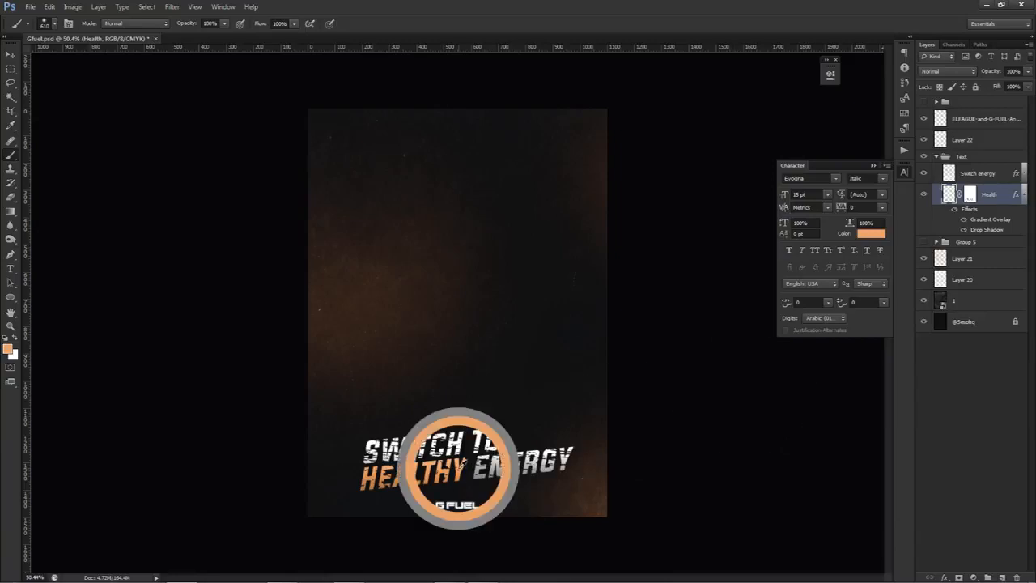
{"action": "left_click_drag", "start_coordinate": [401, 472], "coordinate": [366, 475]}
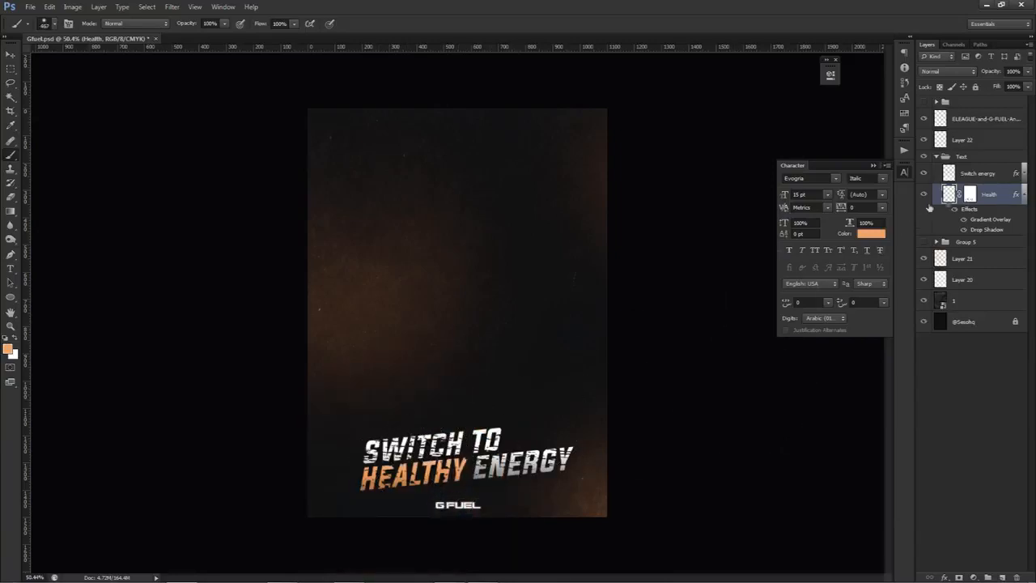
- Adjust the Health layer's Hue/Saturation with saturation at +35 and a slight negative hue shift
{"action": "key", "text": "ctrl+u"}
{"action": "mouse_move", "coordinate": [741, 318]}
{"action": "left_mouse_down"}
{"action": "mouse_move", "coordinate": [761, 340]}
{"action": "mouse_move", "coordinate": [743, 316]}
{"action": "left_mouse_up"}
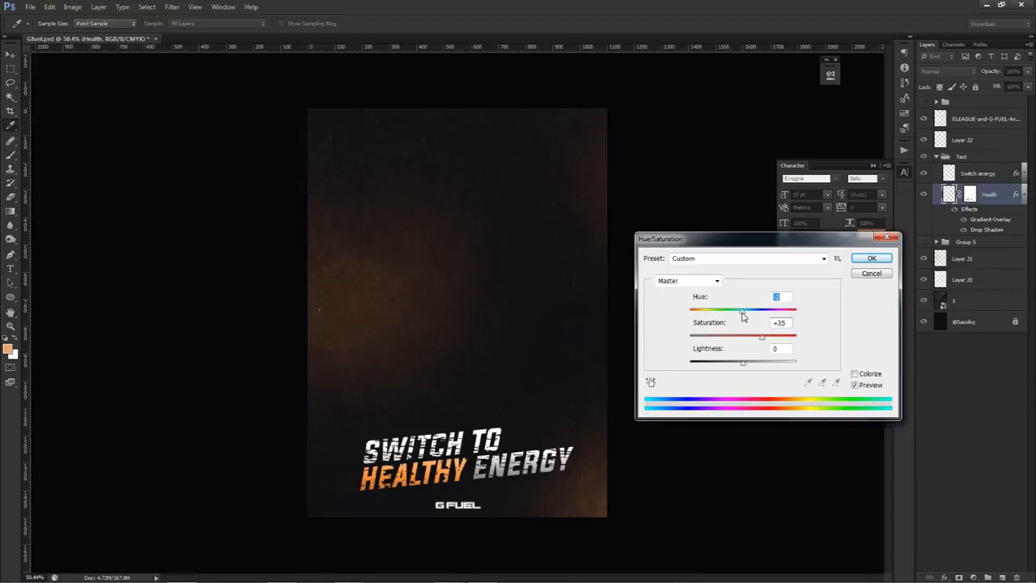
{"action": "left_click", "coordinate": [872, 258]}
- Select the Text group and collapse its layer list
{"action": "left_click", "coordinate": [976, 157]}
{"action": "left_click", "coordinate": [963, 143]}
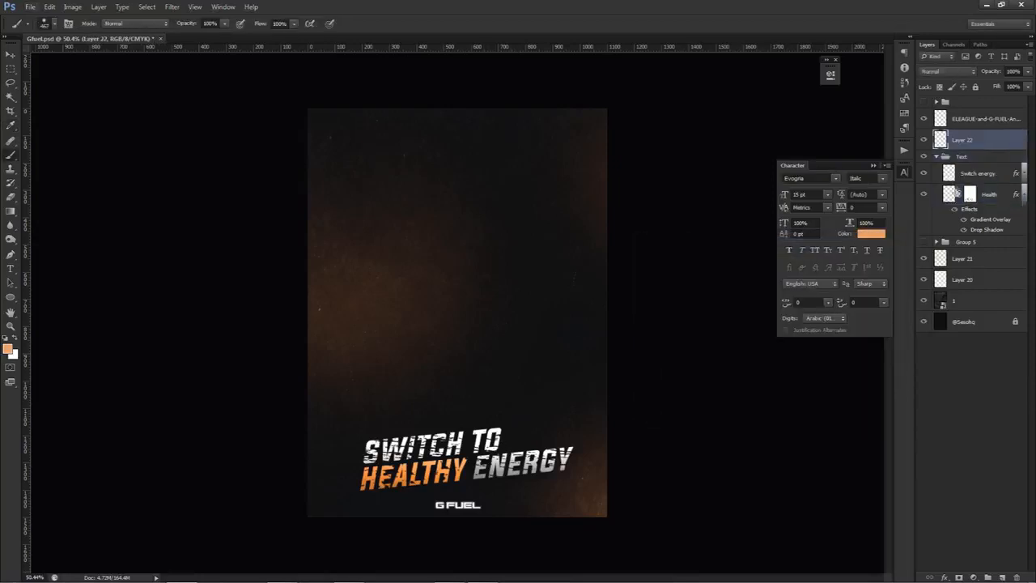
{"action": "left_click", "coordinate": [961, 175]}
{"action": "left_click", "coordinate": [937, 157]}
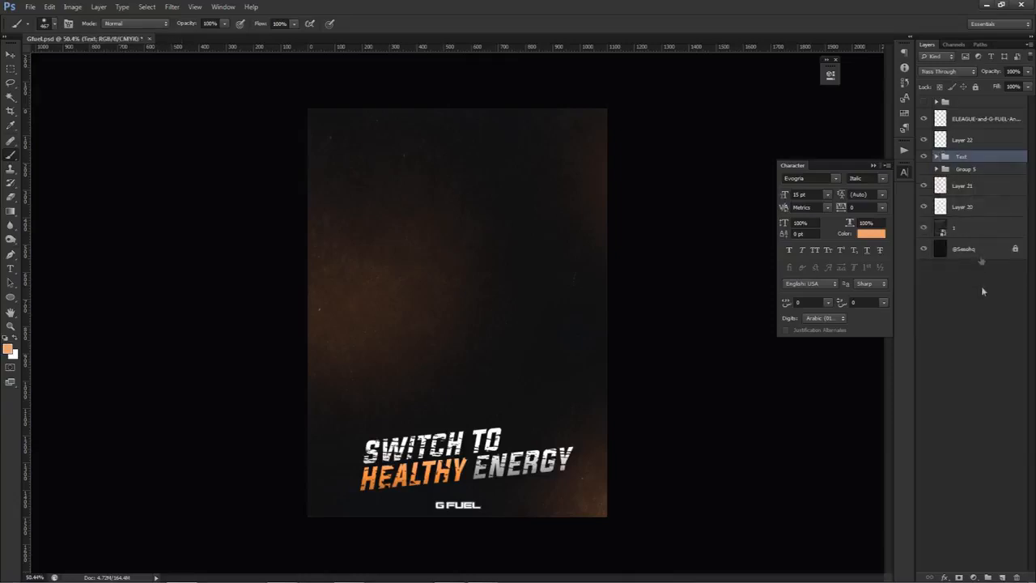
- Paint an orange glow sampled from "HEALTHY" behind that word on Layer 22, set to Linear Dodge (Add) at 79% opacity
{"action": "left_click", "coordinate": [439, 472], "text": "alt"}
{"action": "left_click_drag", "start_coordinate": [424, 482], "coordinate": [433, 483]}
{"action": "left_click", "coordinate": [961, 140]}
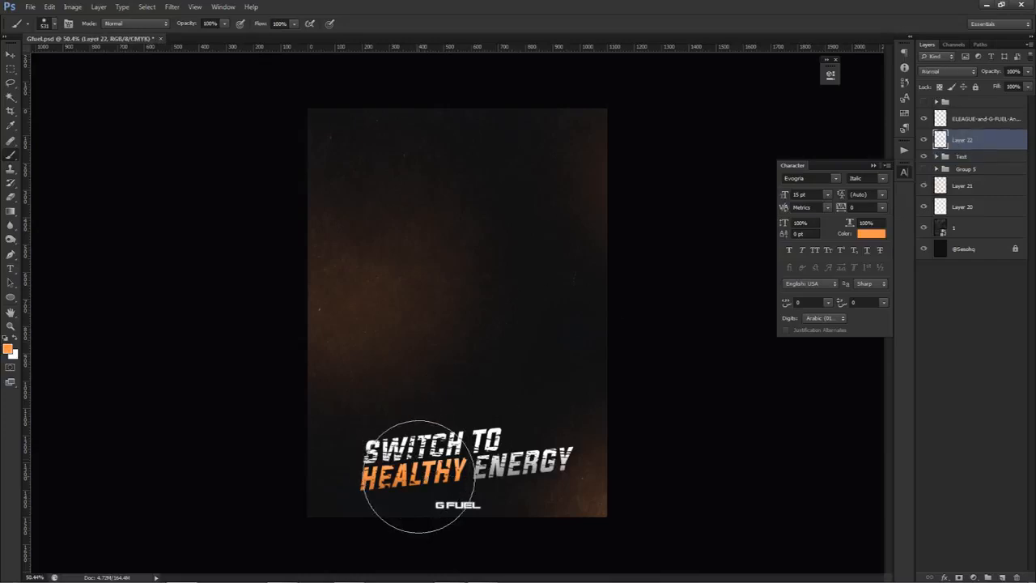
{"action": "left_click", "coordinate": [401, 485]}
{"action": "left_click", "coordinate": [947, 71]}
{"action": "left_click", "coordinate": [953, 180]}
{"action": "left_click", "coordinate": [1025, 72]}
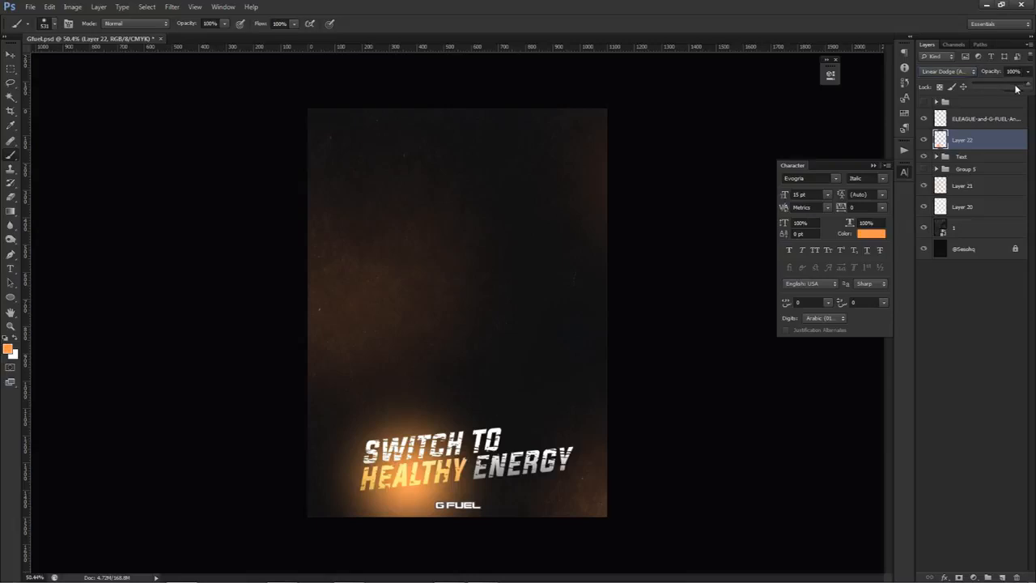
- Add a smaller orange glow beside "TO" with a 293 px brush and reduce Layer 22's opacity to 53%
{"action": "right_click", "coordinate": [522, 446], "text": "alt"}
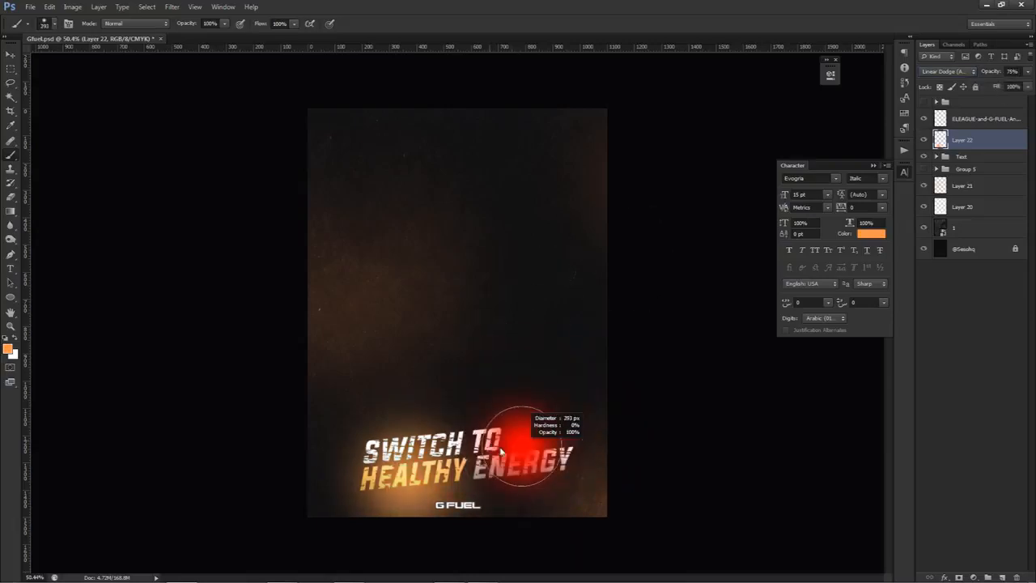
{"action": "left_click", "coordinate": [505, 439]}
{"action": "key", "text": "ctrl+z"}
{"action": "left_click", "coordinate": [515, 447]}
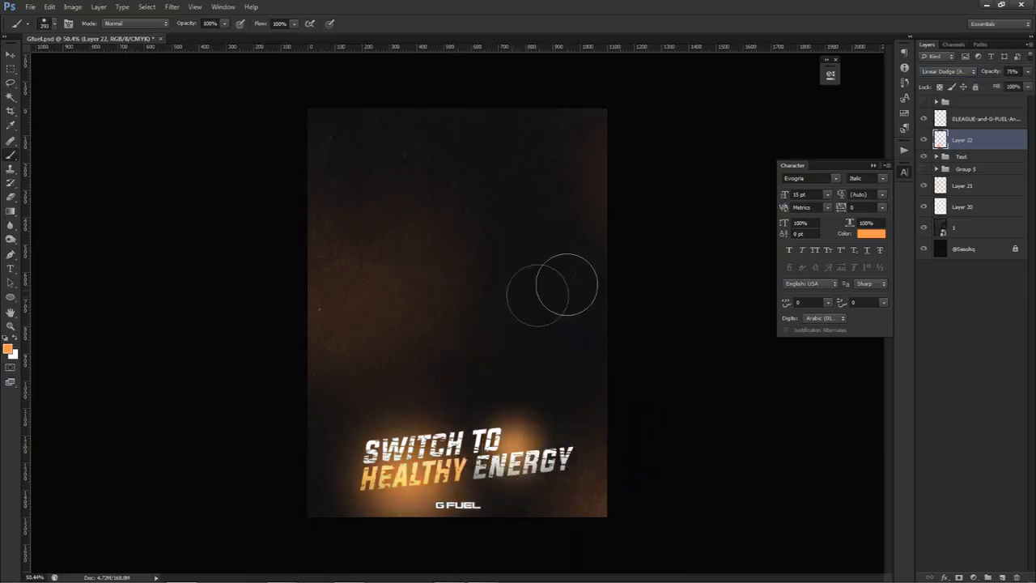
{"action": "left_click", "coordinate": [1026, 73]}
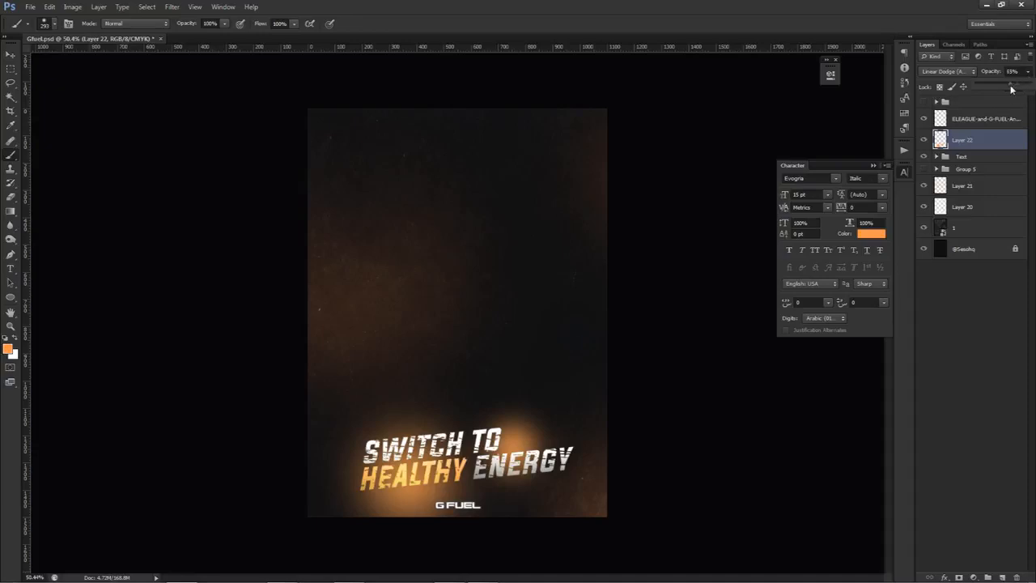
{"action": "left_click_drag", "start_coordinate": [1011, 89], "coordinate": [1010, 89]}
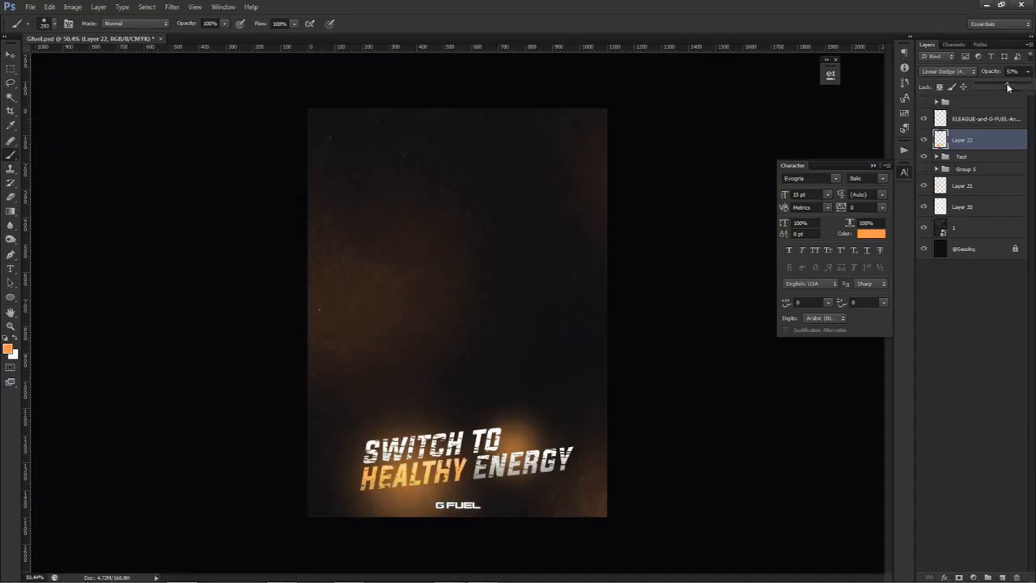
{"action": "left_click", "coordinate": [975, 141]}
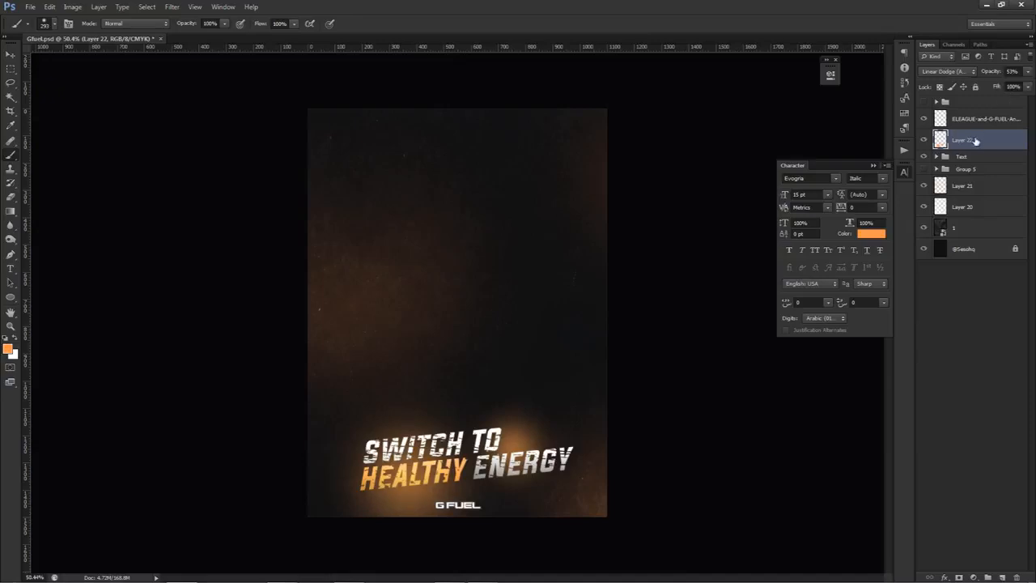
- Create a layer above Layer 22 and paint soft white diagonal streaks from "HEALTHY" to the poster's lower-left corner
{"action": "left_click", "coordinate": [1002, 577]}
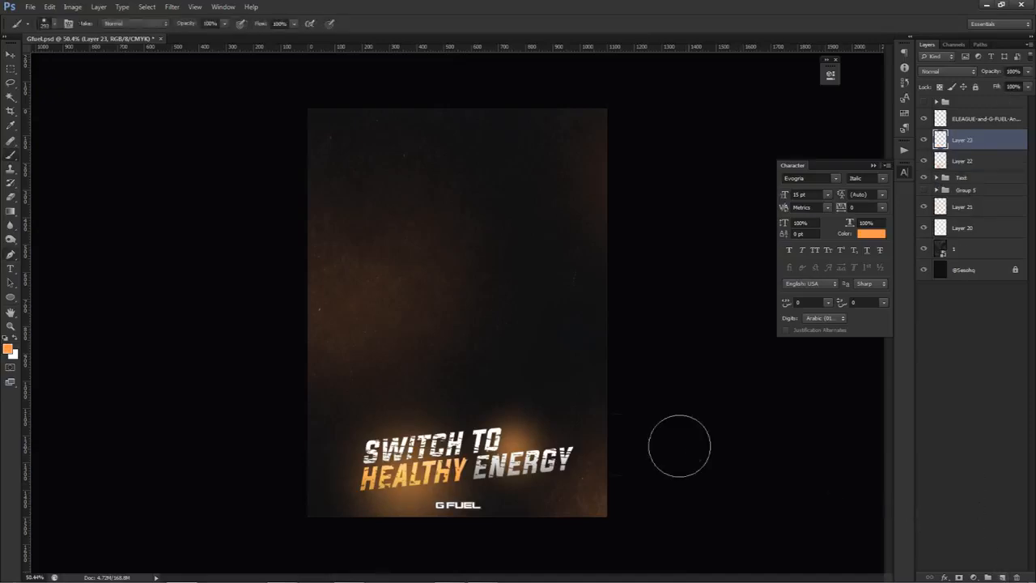
{"action": "mouse_move", "coordinate": [407, 473]}
{"action": "left_mouse_down"}
{"action": "mouse_move", "coordinate": [293, 495]}
{"action": "mouse_move", "coordinate": [387, 475]}
{"action": "mouse_move", "coordinate": [283, 500]}
{"action": "mouse_move", "coordinate": [296, 516]}
{"action": "left_mouse_up"}
{"action": "left_click", "coordinate": [18, 338]}
{"action": "key", "text": "ctrl+z"}
{"action": "left_click_drag", "start_coordinate": [424, 482], "coordinate": [311, 524]}
{"action": "left_click_drag", "start_coordinate": [459, 480], "coordinate": [289, 530]}
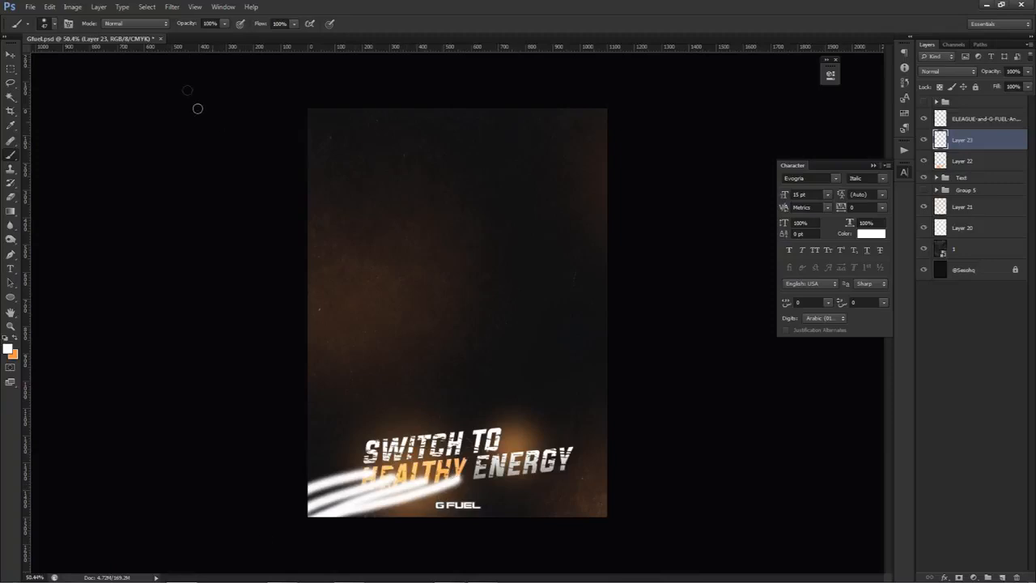
- Apply a 25-pixel Gaussian Blur to the white streaks and set their layer to Overlay blending
{"action": "left_click", "coordinate": [168, 6]}
{"action": "mouse_move", "coordinate": [210, 114]}
{"action": "left_click", "coordinate": [324, 192]}
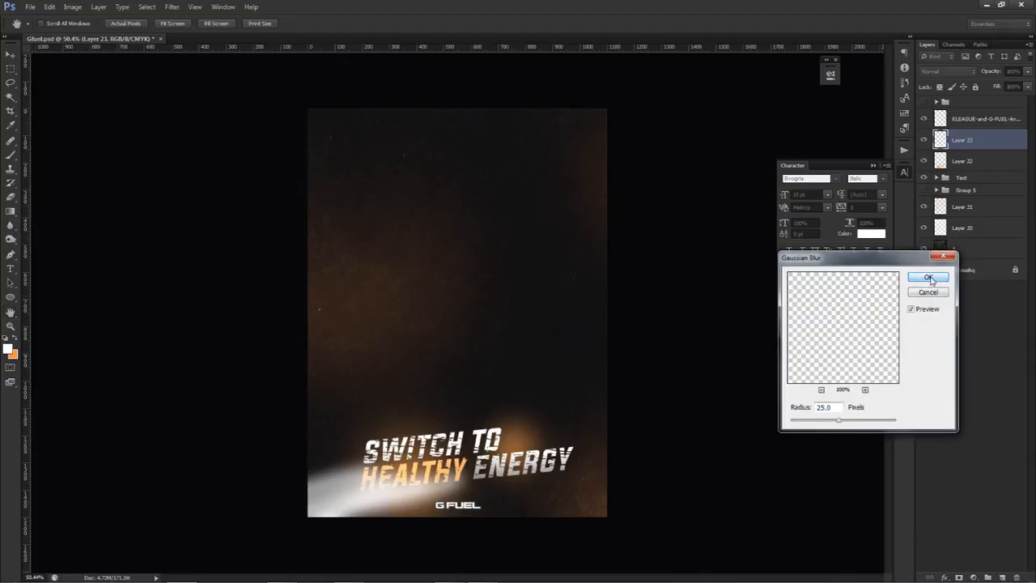
{"action": "left_click", "coordinate": [927, 277]}
{"action": "left_click", "coordinate": [947, 72]}
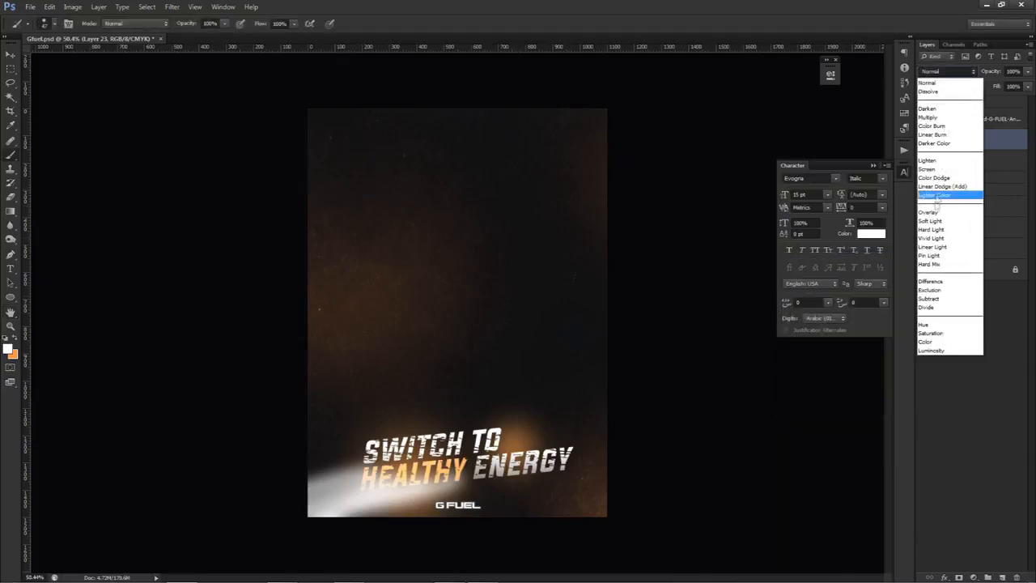
{"action": "left_click", "coordinate": [934, 212]}
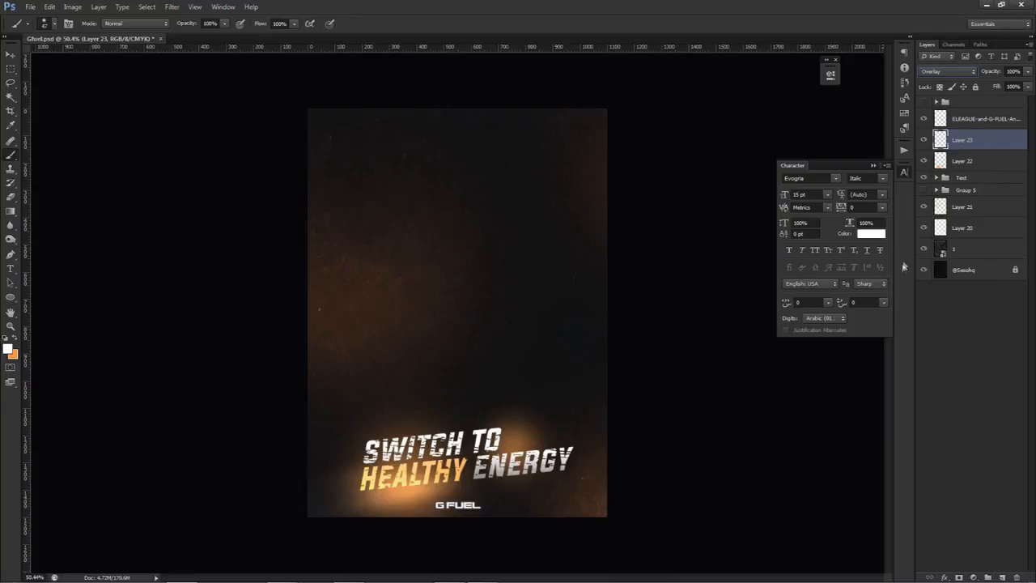
- Soften the blurred white light on Layer 23 by erasing parts around "HEALTHY" with a soft eraser
{"action": "left_click", "coordinate": [924, 179]}
{"action": "key", "text": "e"}
{"action": "right_click", "coordinate": [468, 446]}
{"action": "left_click", "coordinate": [469, 453]}
{"action": "mouse_move", "coordinate": [411, 444]}
{"action": "left_mouse_down"}
{"action": "mouse_move", "coordinate": [376, 437]}
{"action": "mouse_move", "coordinate": [343, 452]}
{"action": "mouse_move", "coordinate": [365, 451]}
{"action": "left_mouse_up"}
{"action": "left_click_drag", "start_coordinate": [405, 492], "coordinate": [423, 500]}
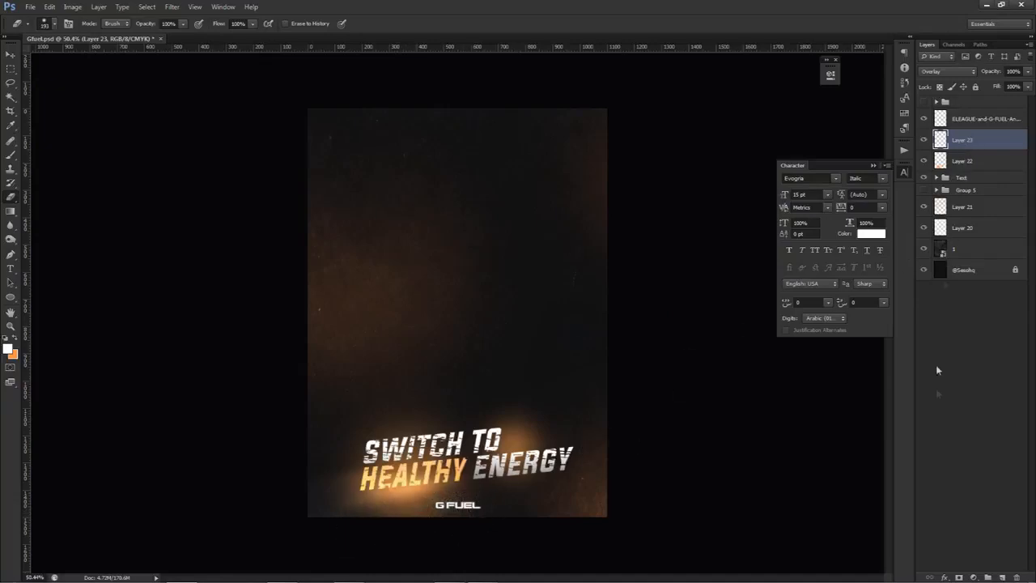
- Create a layer above Layer 23 and stamp an orange horizontal scratch texture across the slogan with a 2327 px brush
{"action": "left_click", "coordinate": [1003, 577]}
{"action": "key", "text": "b"}
{"action": "right_click", "coordinate": [438, 469]}
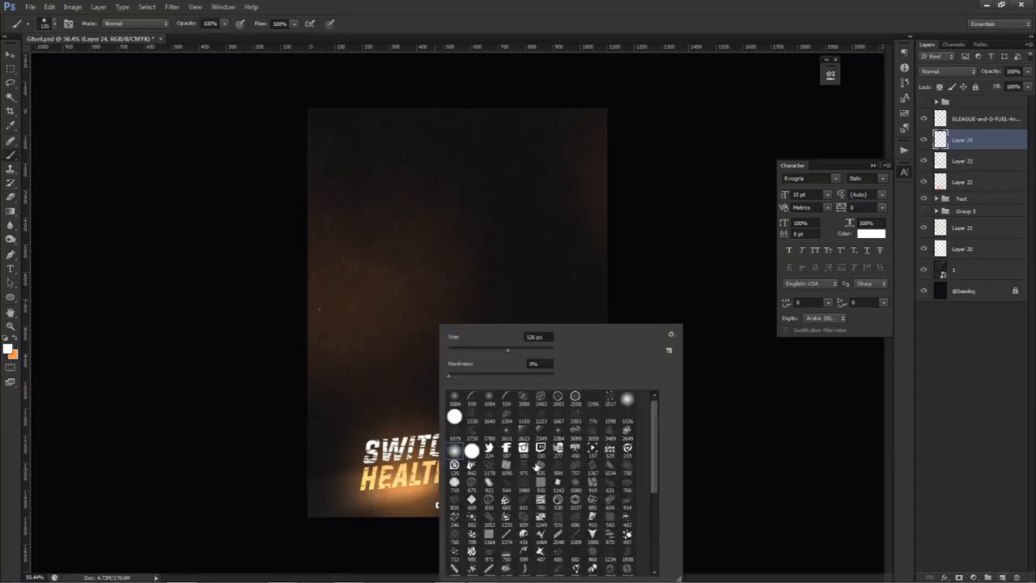
{"action": "left_click", "coordinate": [593, 416]}
{"action": "left_click", "coordinate": [575, 416]}
{"action": "left_click_drag", "start_coordinate": [394, 468], "coordinate": [277, 464]}
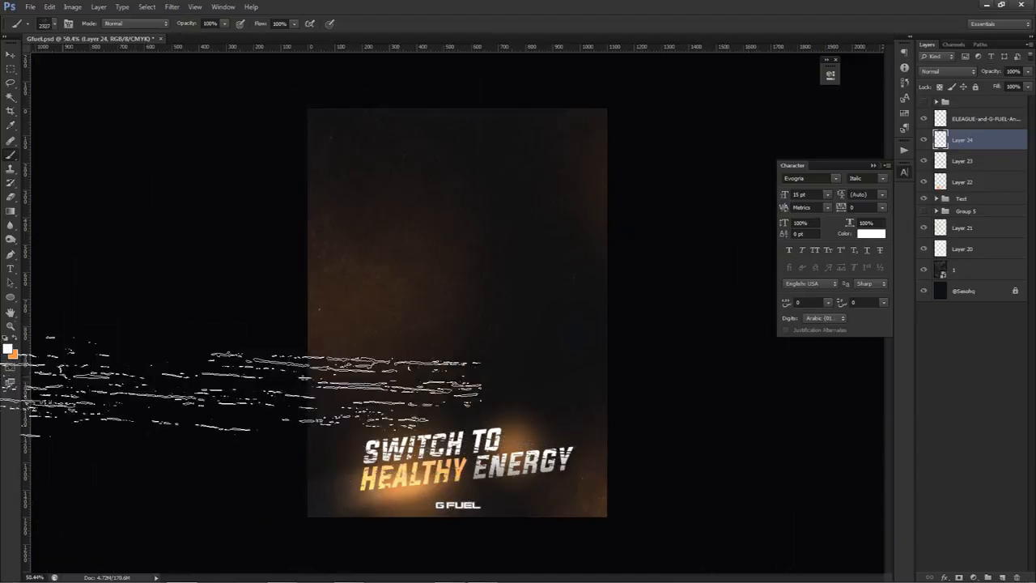
{"action": "left_click", "coordinate": [15, 338]}
{"action": "left_click", "coordinate": [440, 466]}
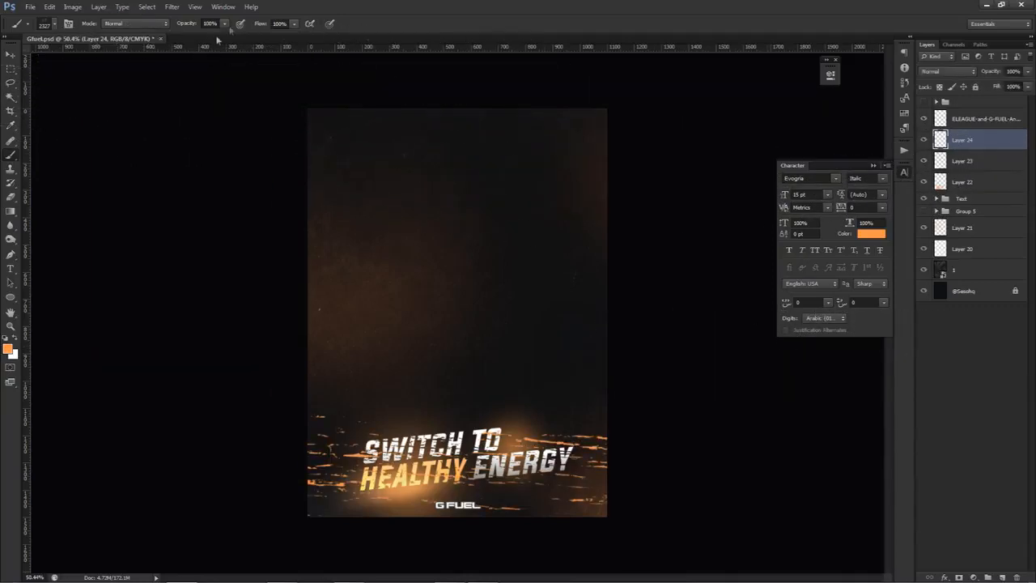
- Apply Motion Blur to the orange scratches at a 9° angle with a distance of 781 pixels
{"action": "left_click", "coordinate": [172, 6]}
{"action": "mouse_move", "coordinate": [203, 115]}
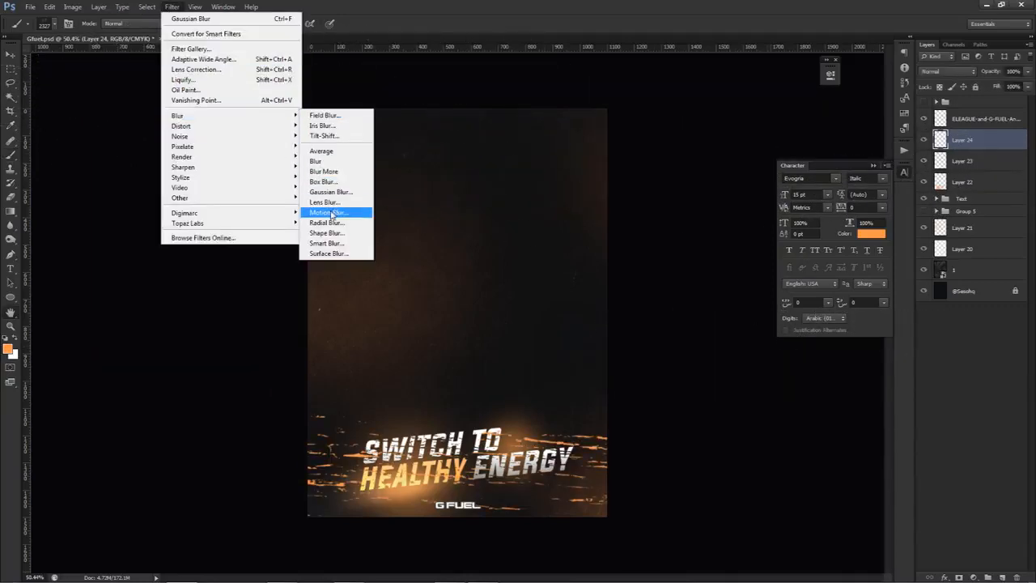
{"action": "left_click", "coordinate": [336, 213]}
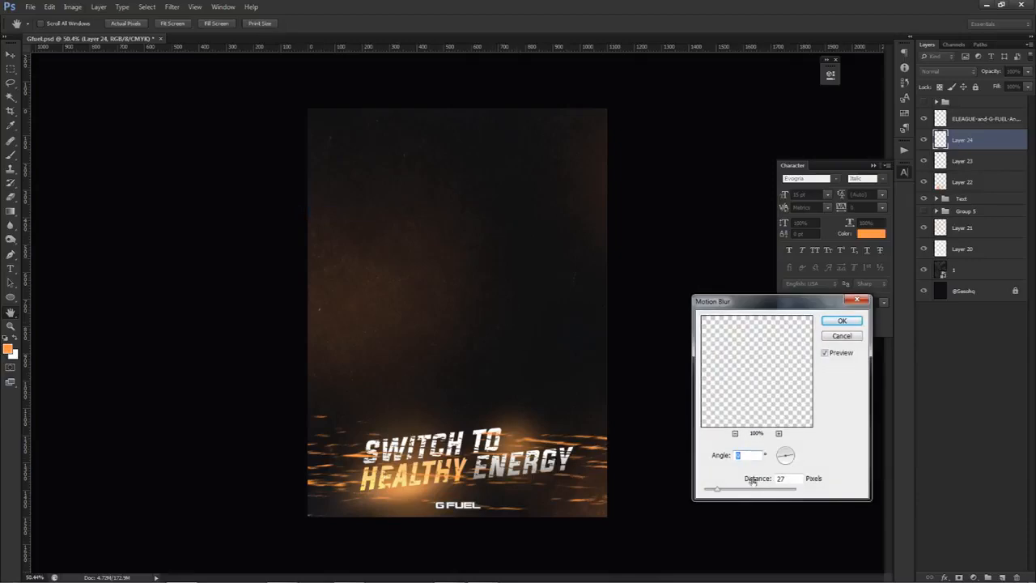
{"action": "mouse_move", "coordinate": [732, 491]}
{"action": "left_mouse_down"}
{"action": "mouse_move", "coordinate": [804, 493]}
{"action": "mouse_move", "coordinate": [775, 493]}
{"action": "left_mouse_up"}
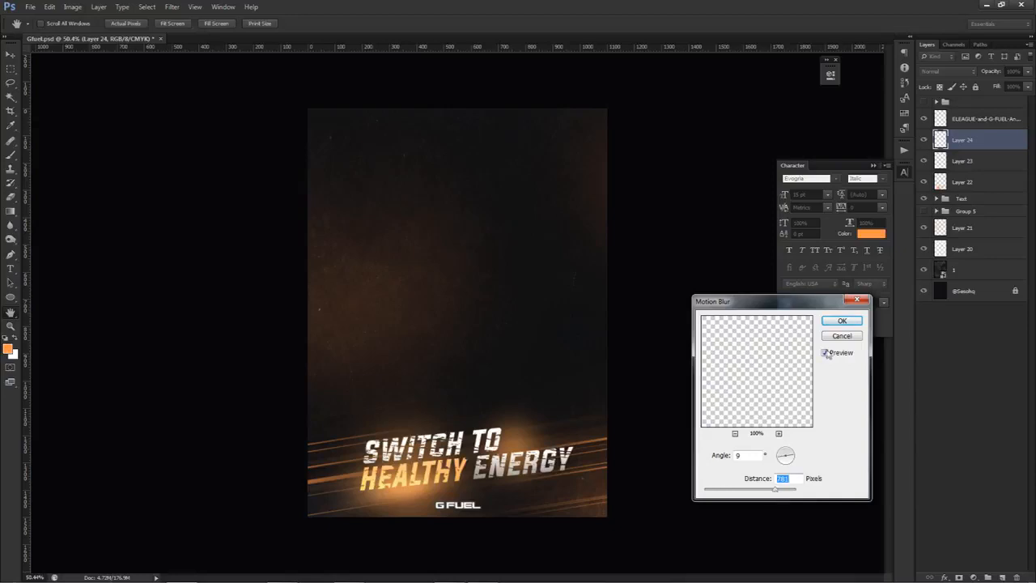
{"action": "left_click", "coordinate": [841, 320]}
- Erase the orange light streaks on the right side of the slogan using a large soft eraser
{"action": "key", "text": "e"}
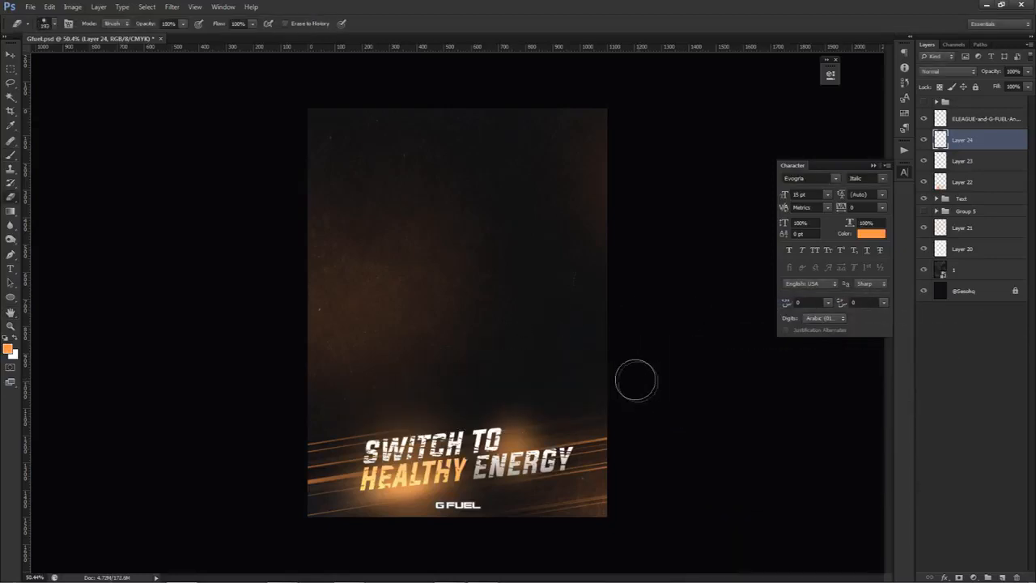
{"action": "right_click", "coordinate": [521, 371]}
{"action": "left_click_drag", "start_coordinate": [491, 365], "coordinate": [576, 372]}
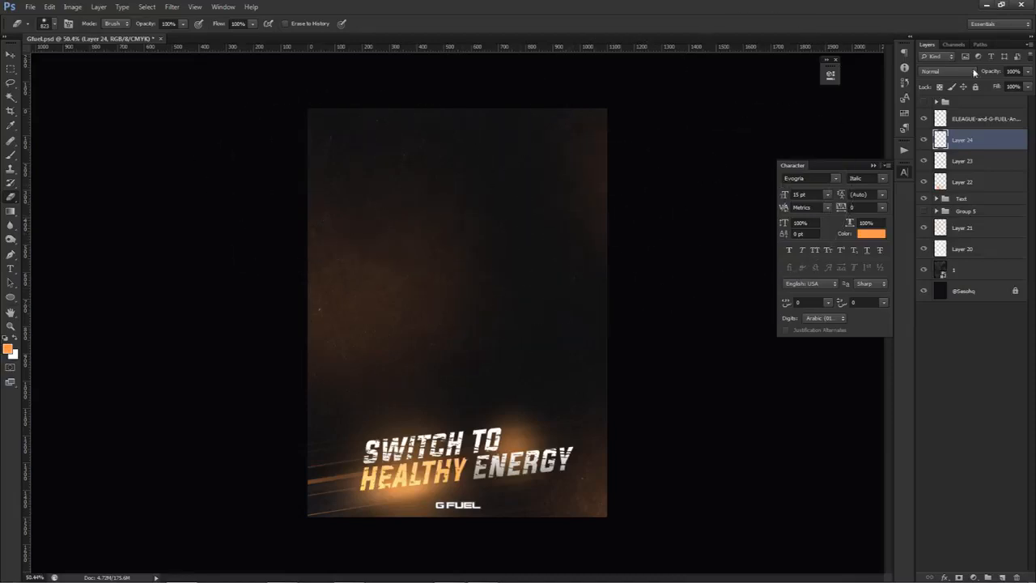
{"action": "left_click", "coordinate": [925, 101]}
{"action": "left_click", "coordinate": [925, 102]}
- Add a new layer above the G FUEL logo layer and show the guides for drawing with the Pen tool
{"action": "left_click", "coordinate": [970, 124]}
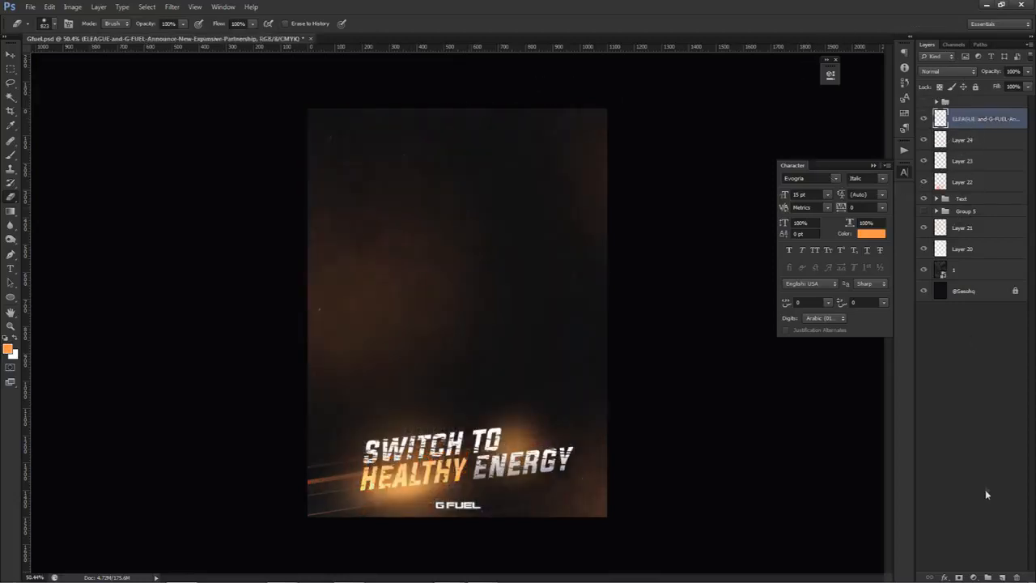
{"action": "left_click", "coordinate": [1003, 576]}
{"action": "key", "text": "p"}
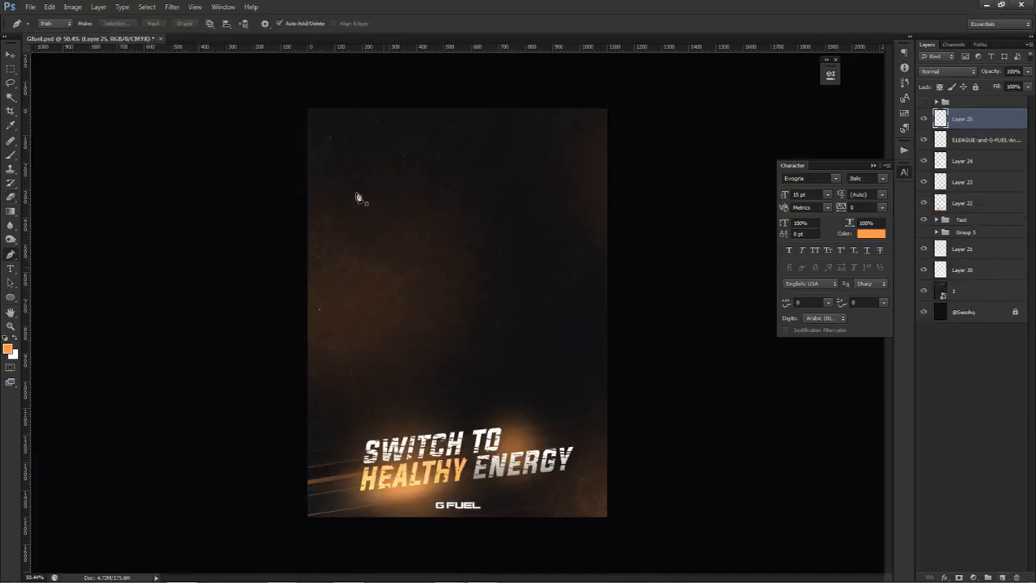
{"action": "key", "text": "ctrl+semicolon"}
- Draw a closed pen path around the poster's upper area, with a straight lower edge rising toward the right
{"action": "left_click", "coordinate": [288, 186]}
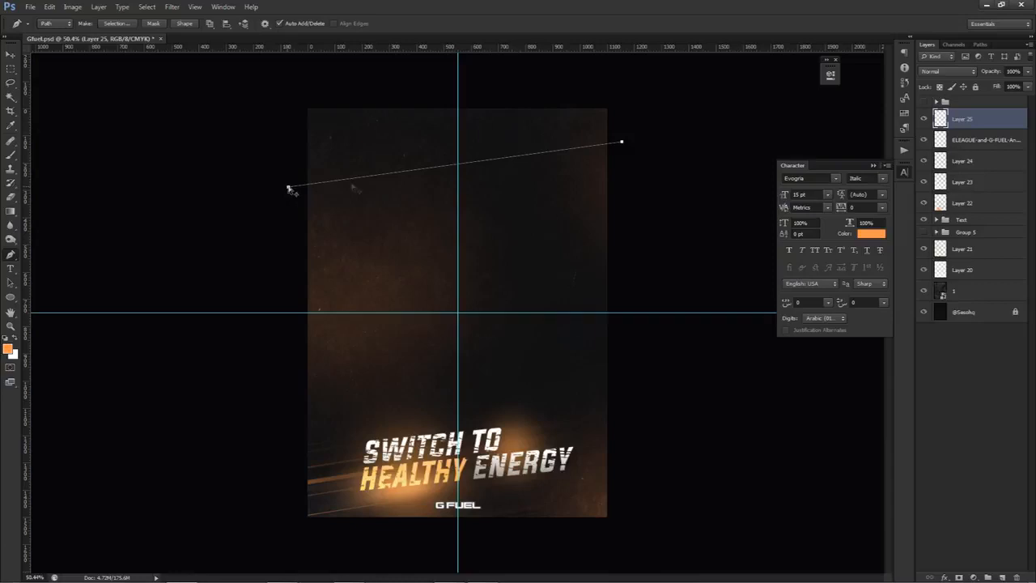
{"action": "left_click_drag", "start_coordinate": [621, 144], "coordinate": [629, 113]}
{"action": "left_click", "coordinate": [631, 92]}
{"action": "left_click", "coordinate": [497, 76]}
{"action": "key", "text": "ctrl+z"}
{"action": "left_click", "coordinate": [629, 93]}
{"action": "left_click_drag", "start_coordinate": [546, 71], "coordinate": [513, 70]}
{"action": "left_click_drag", "start_coordinate": [429, 68], "coordinate": [392, 68]}
{"action": "left_click_drag", "start_coordinate": [330, 73], "coordinate": [300, 79]}
{"action": "left_click_drag", "start_coordinate": [270, 85], "coordinate": [247, 110]}
{"action": "left_click_drag", "start_coordinate": [238, 146], "coordinate": [248, 174]}
{"action": "left_click", "coordinate": [293, 192]}
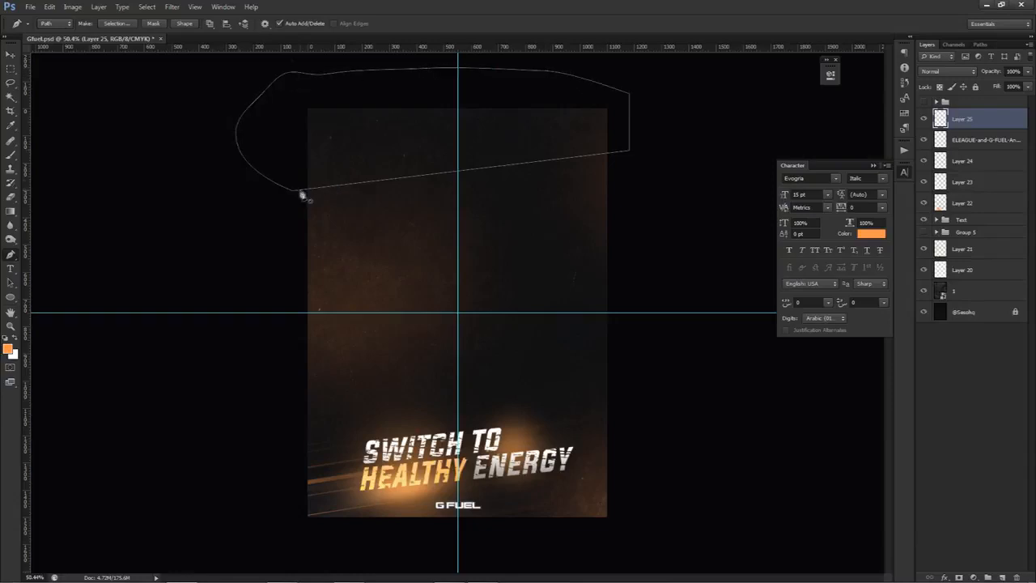
- Fill the closed path with a light orange sampled from "HEALTHY", at 100% opacity in Normal mode
{"action": "right_click", "coordinate": [550, 203]}
{"action": "left_click", "coordinate": [570, 267]}
{"action": "left_click", "coordinate": [541, 232]}
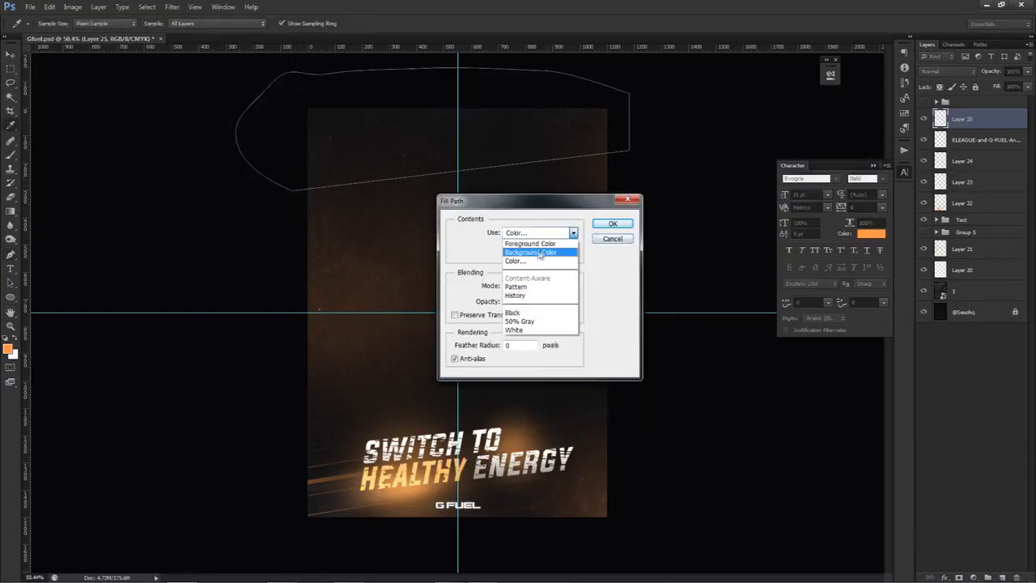
{"action": "left_click", "coordinate": [526, 260]}
{"action": "left_click", "coordinate": [438, 468]}
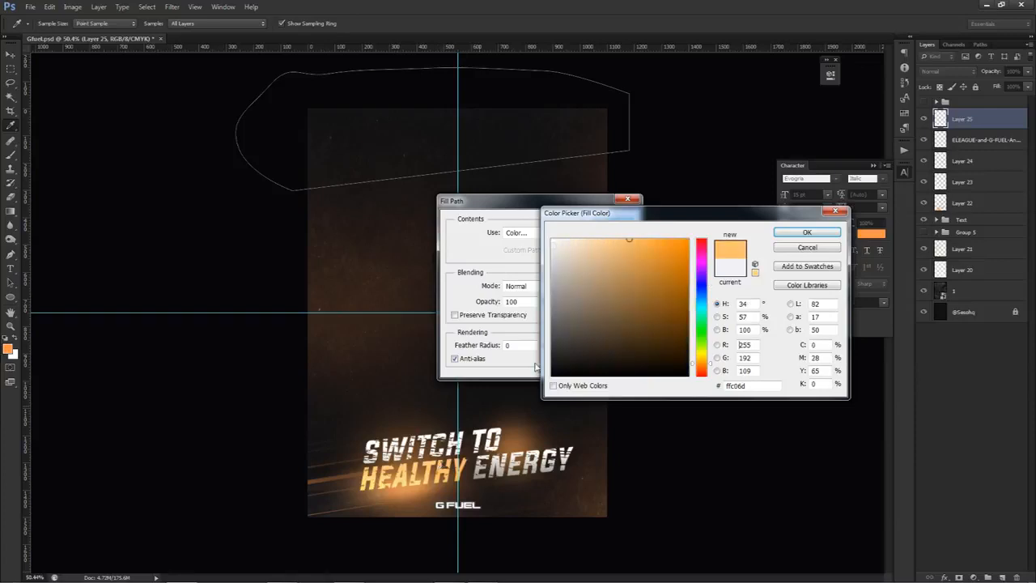
{"action": "left_click", "coordinate": [415, 468]}
{"action": "left_click", "coordinate": [443, 466]}
{"action": "left_click", "coordinate": [796, 236]}
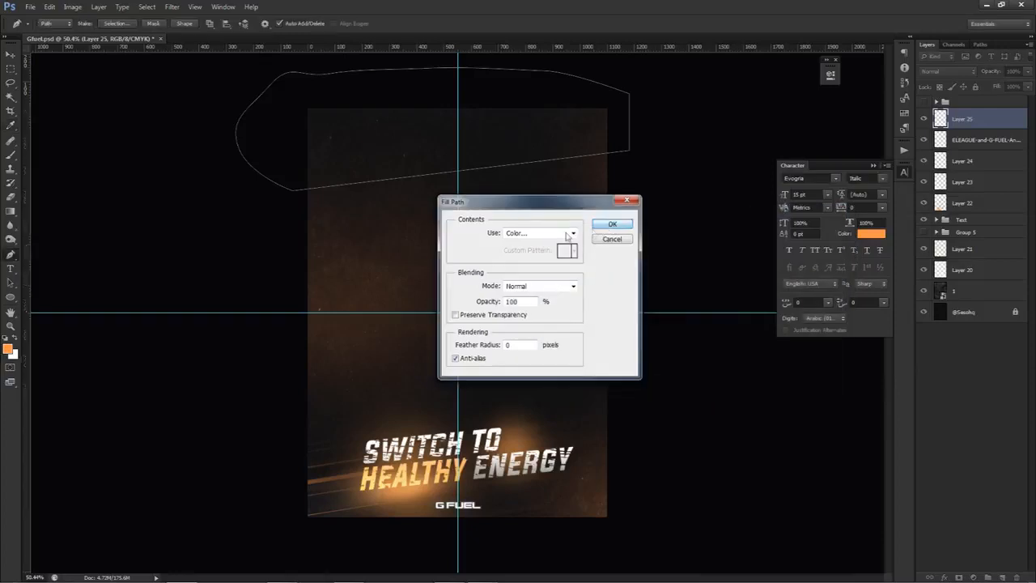
{"action": "left_click", "coordinate": [601, 227]}
- Delete the path outline and hide the guides
{"action": "right_click", "coordinate": [527, 234]}
{"action": "left_click", "coordinate": [569, 253]}
{"action": "key", "text": "ctrl+h"}
{"action": "key", "text": "v"}
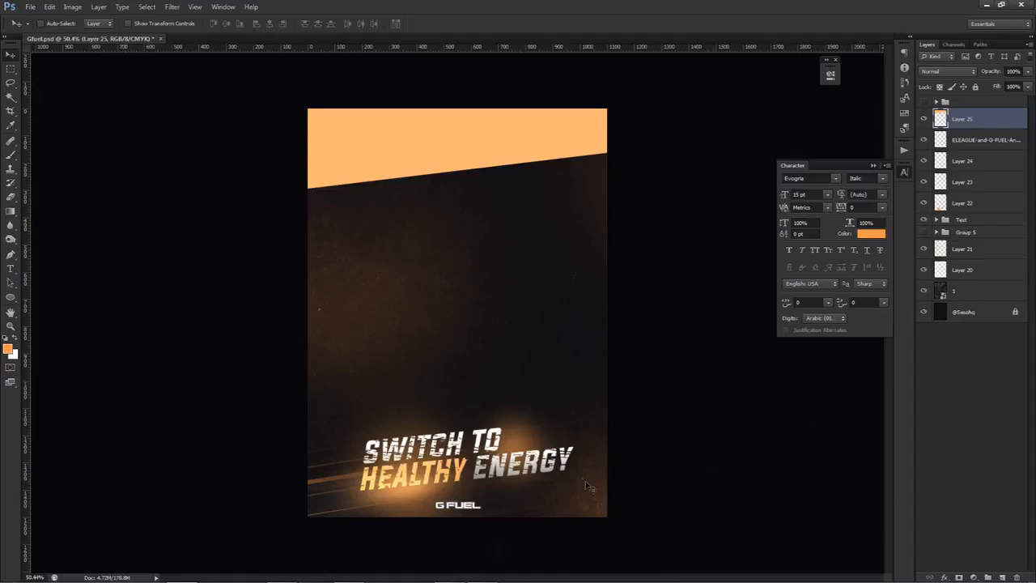
- Place the dark grunge texture image, enlarge it to about 4.1% scale and move it up over the orange shape
{"action": "left_click", "coordinate": [350, 574]}
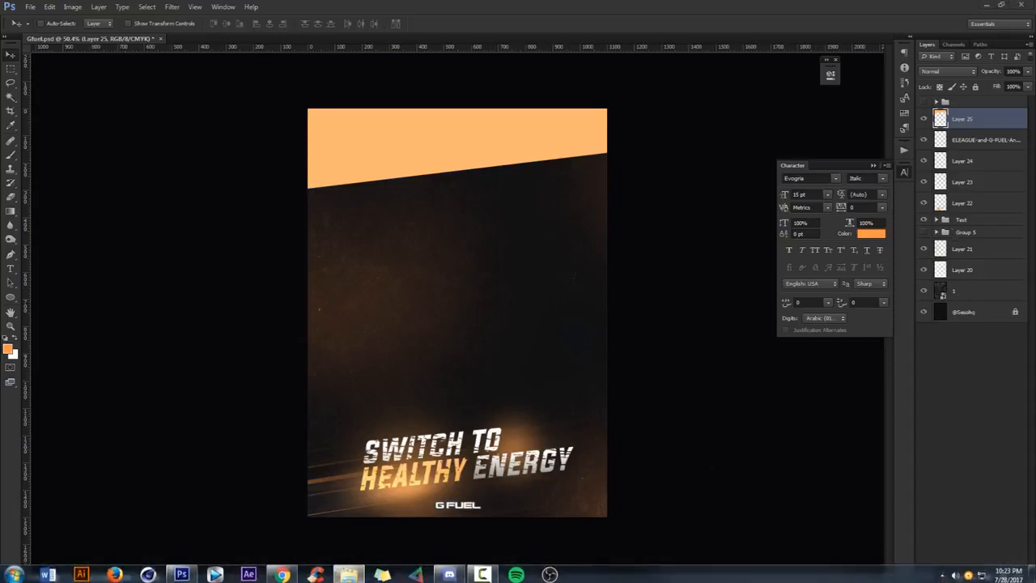
{"action": "left_click_drag", "start_coordinate": [0, 211], "coordinate": [491, 181]}
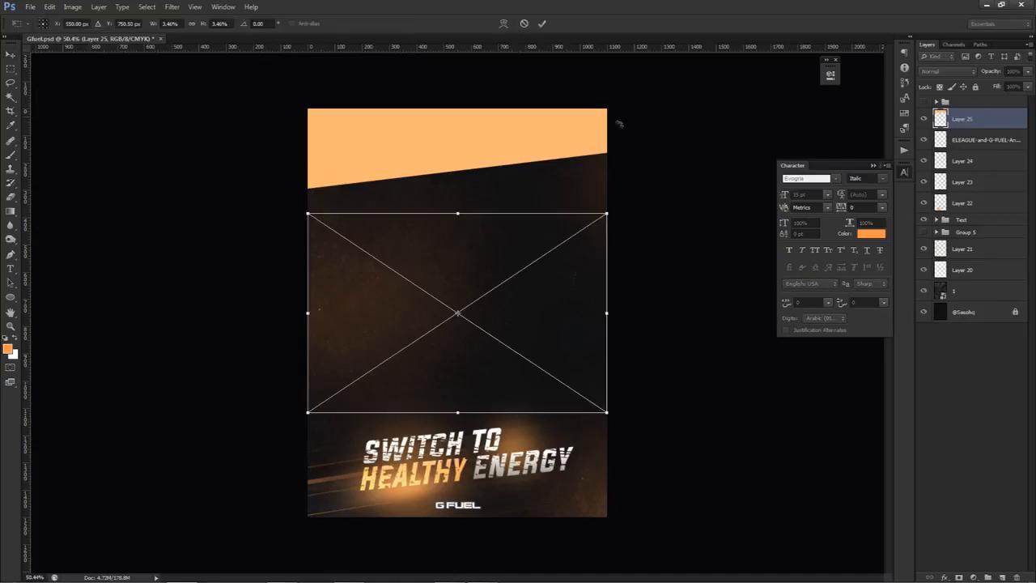
{"action": "left_click_drag", "start_coordinate": [606, 213], "coordinate": [635, 196]}
{"action": "left_click_drag", "start_coordinate": [569, 292], "coordinate": [564, 166]}
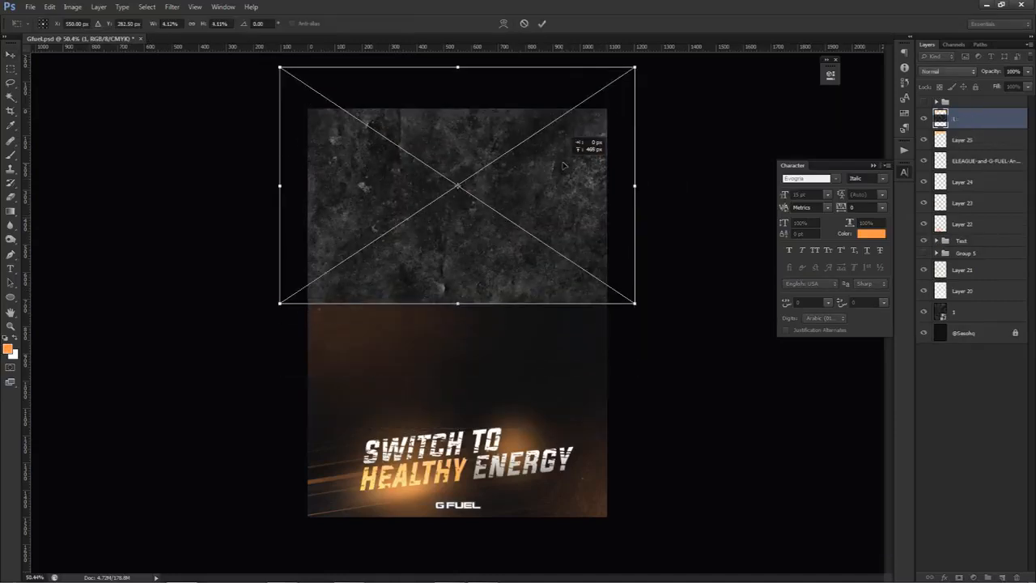
{"action": "left_click", "coordinate": [541, 23]}
- Clip the grunge texture to the orange banner shape and blend it in Hard Light mode at about 36% opacity
{"action": "right_click", "coordinate": [971, 119]}
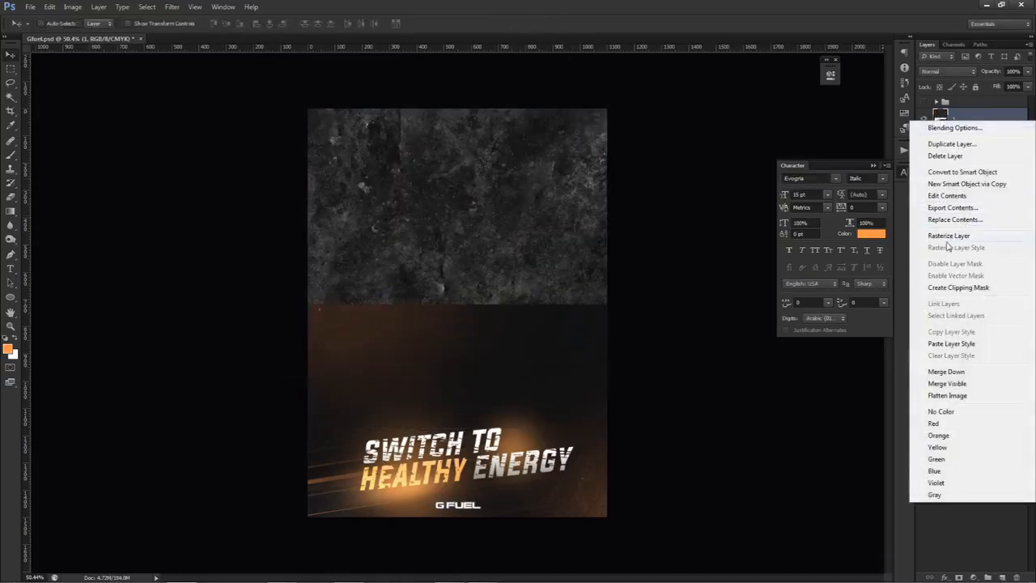
{"action": "left_click", "coordinate": [949, 289]}
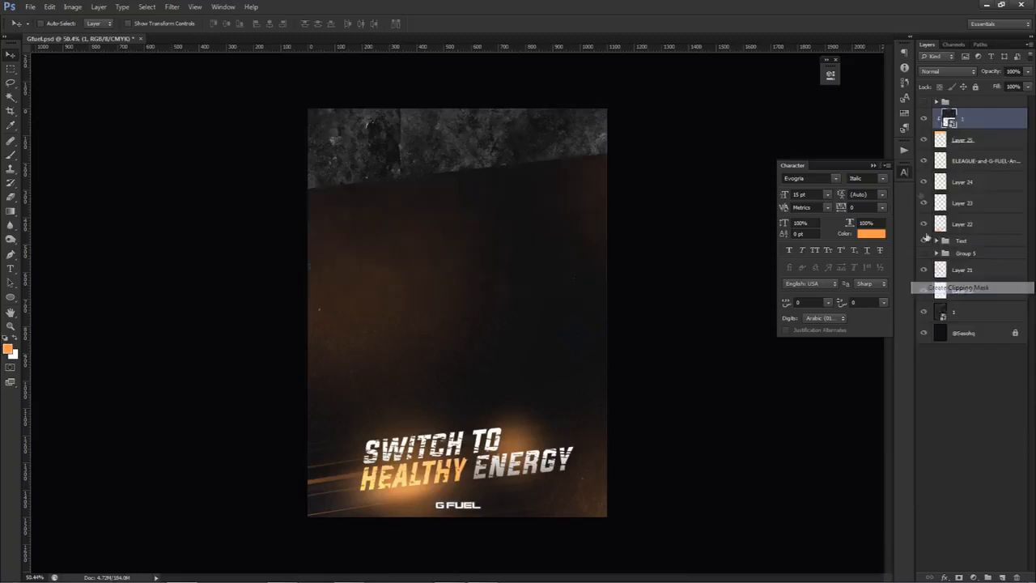
{"action": "left_click", "coordinate": [971, 141]}
{"action": "left_click", "coordinate": [971, 126]}
{"action": "left_click", "coordinate": [948, 72]}
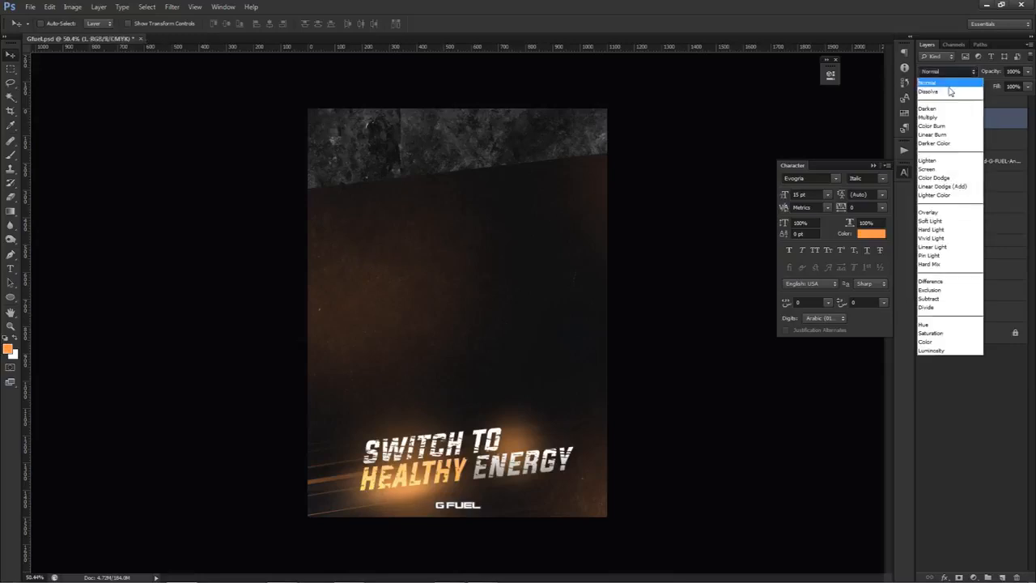
{"action": "left_click", "coordinate": [931, 229]}
{"action": "left_click", "coordinate": [1027, 71]}
{"action": "left_click_drag", "start_coordinate": [1026, 84], "coordinate": [988, 87]}
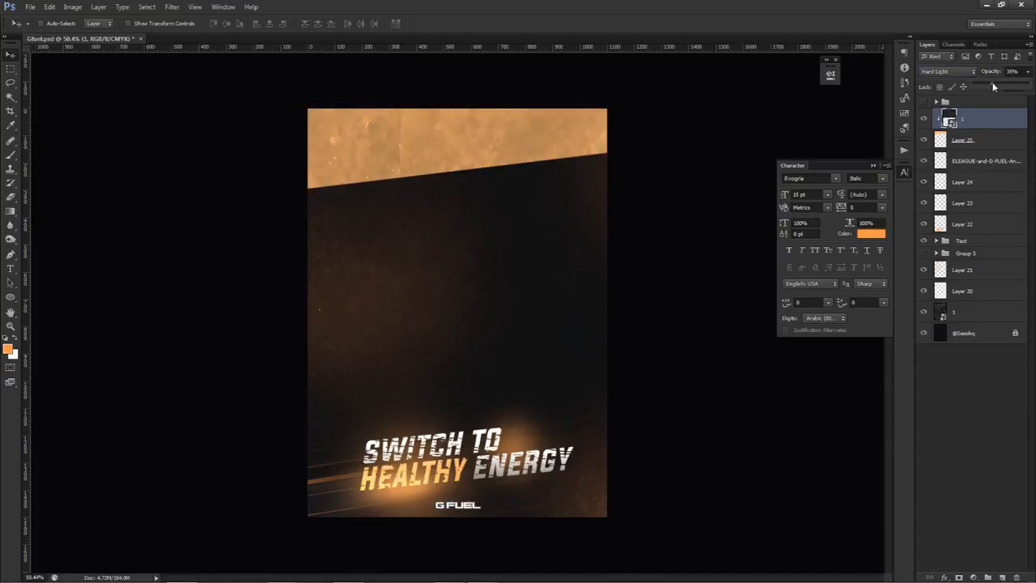
- Duplicate the slogan's Text group, hide the effects on both layers of the copy, and merge the copy into one layer
{"action": "left_click", "coordinate": [961, 240]}
{"action": "key", "text": "ctrl+j"}
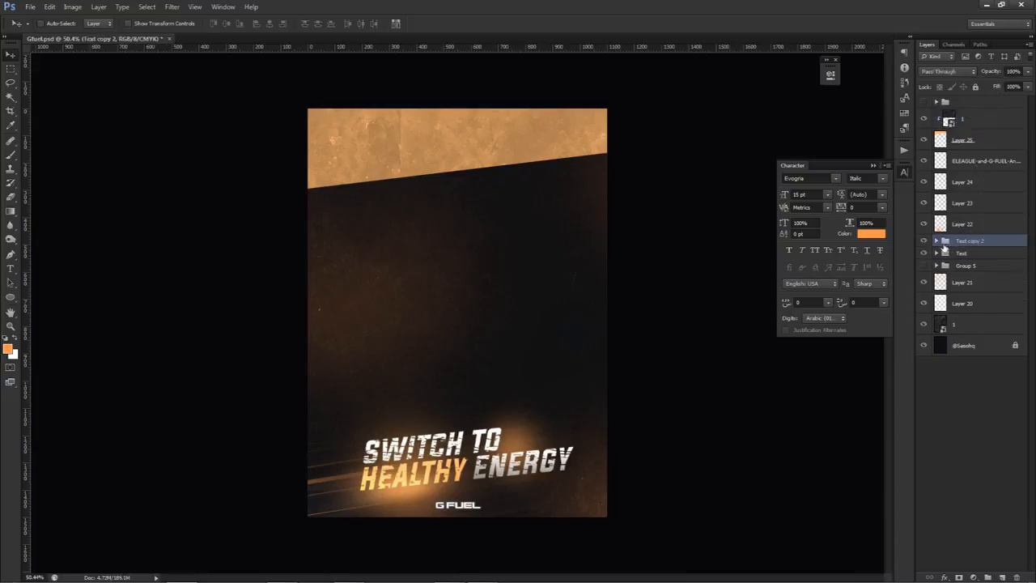
{"action": "left_click", "coordinate": [936, 241]}
{"action": "left_click", "coordinate": [1024, 259]}
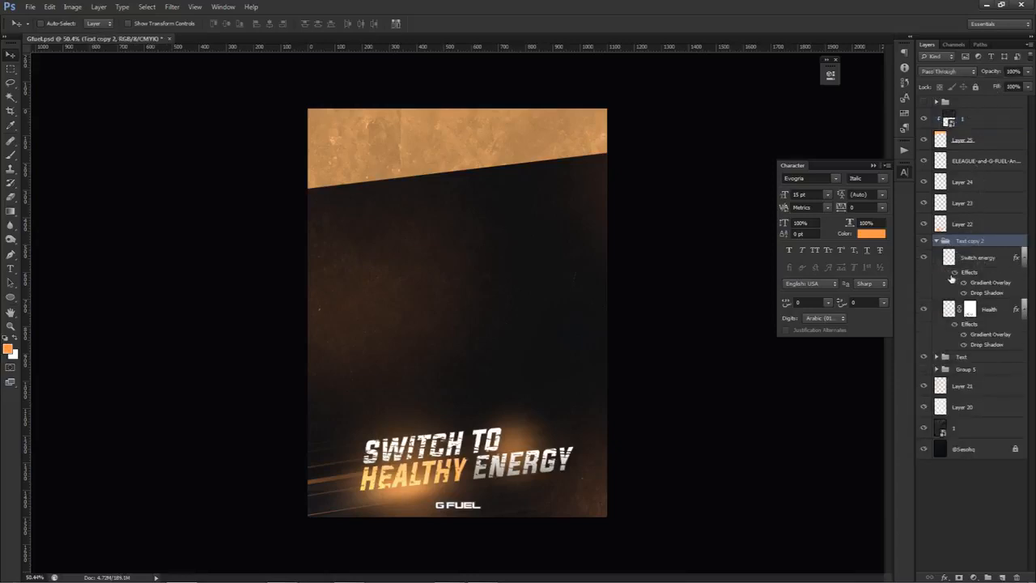
{"action": "left_click", "coordinate": [955, 273]}
{"action": "left_click", "coordinate": [1024, 310]}
{"action": "left_click", "coordinate": [1025, 310]}
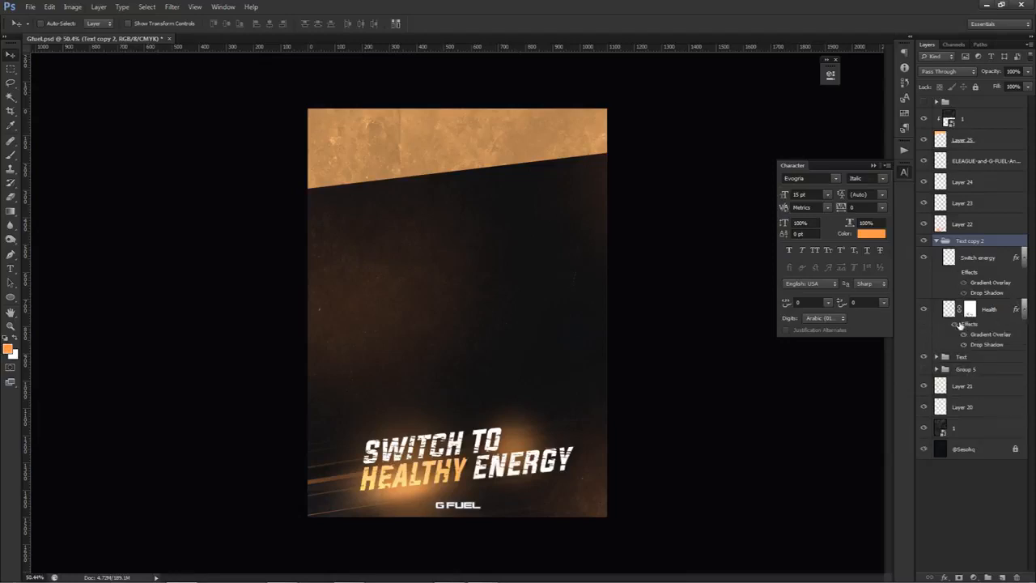
{"action": "left_click", "coordinate": [1024, 259]}
{"action": "key", "text": "ctrl+e"}
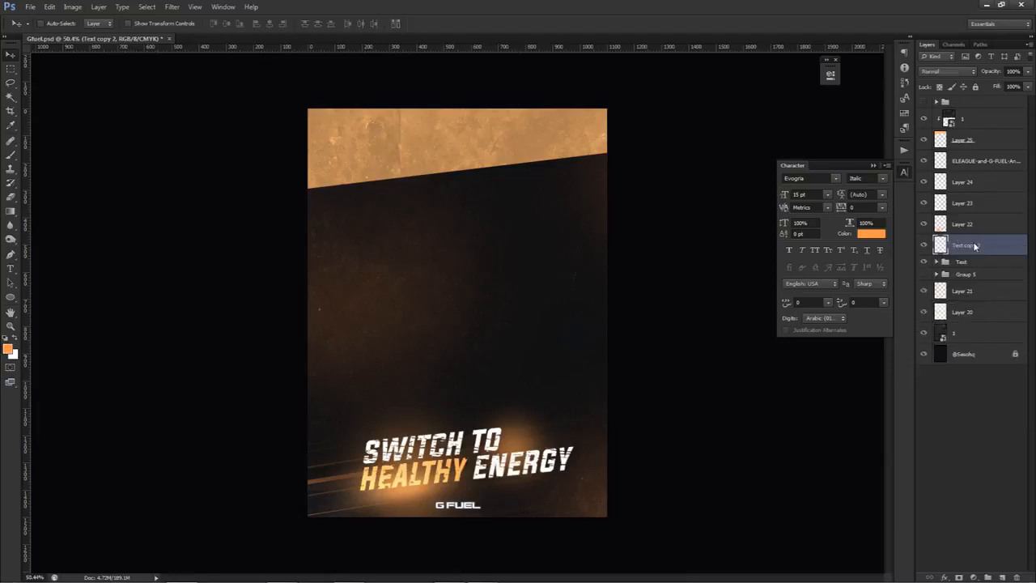
- Turn the merged slogan copy black with Hue/Saturation and move it up over the orange banner
{"action": "key", "text": "ctrl+u"}
{"action": "left_click_drag", "start_coordinate": [742, 364], "coordinate": [686, 365]}
{"action": "left_click", "coordinate": [872, 258]}
{"action": "key", "text": "v"}
{"action": "left_click_drag", "start_coordinate": [500, 454], "coordinate": [500, 201]}
- Stack the black slogan above the banner texture, clip it to the banner shape, and enlarge it to span the full banner width
{"action": "left_click_drag", "start_coordinate": [967, 244], "coordinate": [971, 119]}
{"action": "right_click", "coordinate": [971, 118]}
{"action": "left_click", "coordinate": [971, 245]}
{"action": "key", "text": "shift+Down"}
{"action": "key", "text": "shift+Down"}
{"action": "key", "text": "ctrl+t"}
{"action": "left_click_drag", "start_coordinate": [575, 114], "coordinate": [637, 93]}
{"action": "key", "text": "Return"}
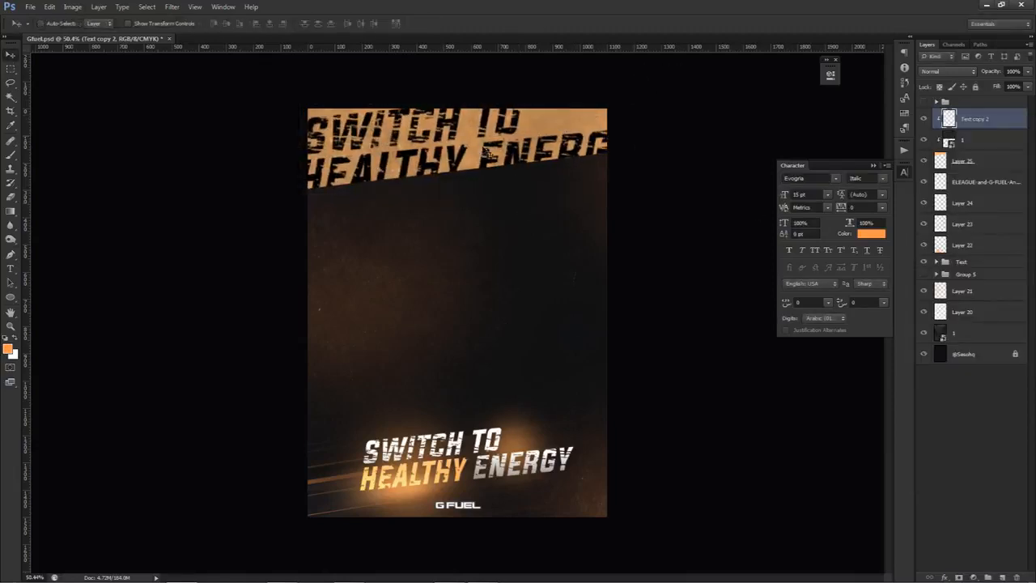
- Apply a Motion Blur to the black banner slogan and reduce its opacity to 40%
{"action": "left_click", "coordinate": [172, 7]}
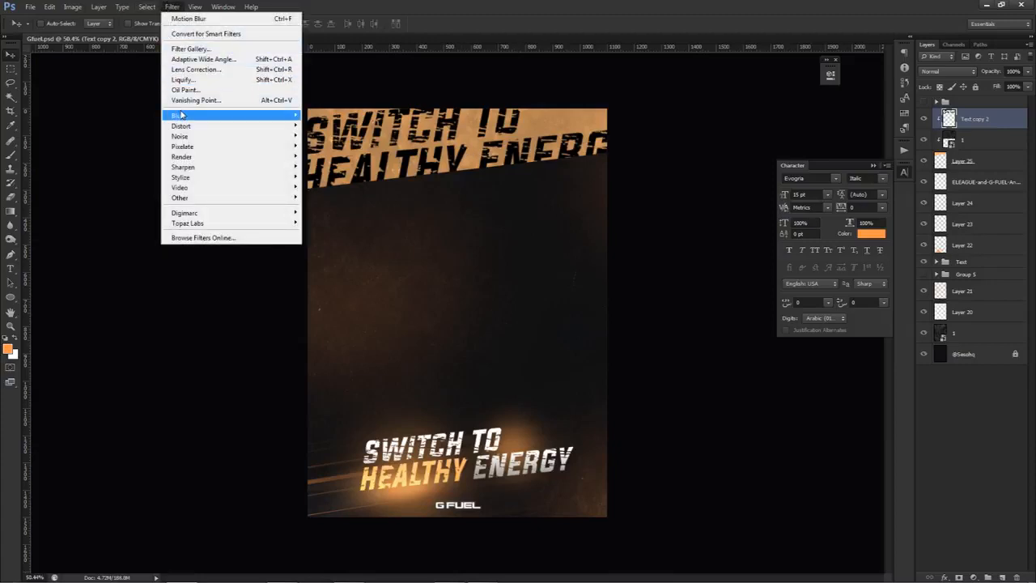
{"action": "left_click", "coordinate": [328, 213]}
{"action": "left_click_drag", "start_coordinate": [770, 500], "coordinate": [722, 498]}
{"action": "left_click", "coordinate": [842, 322]}
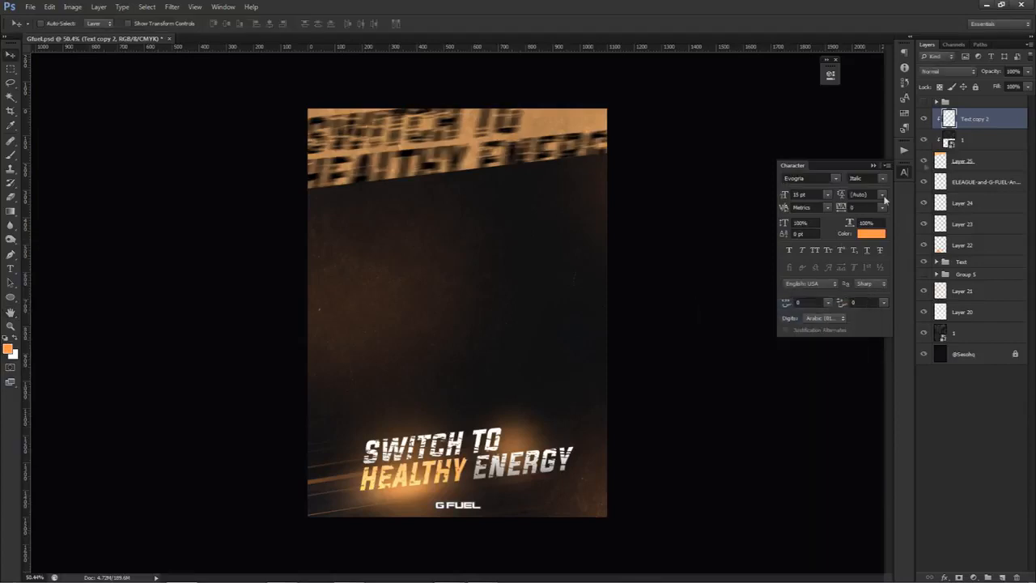
{"action": "left_click", "coordinate": [1025, 72]}
{"action": "left_click_drag", "start_coordinate": [1008, 88], "coordinate": [996, 86]}
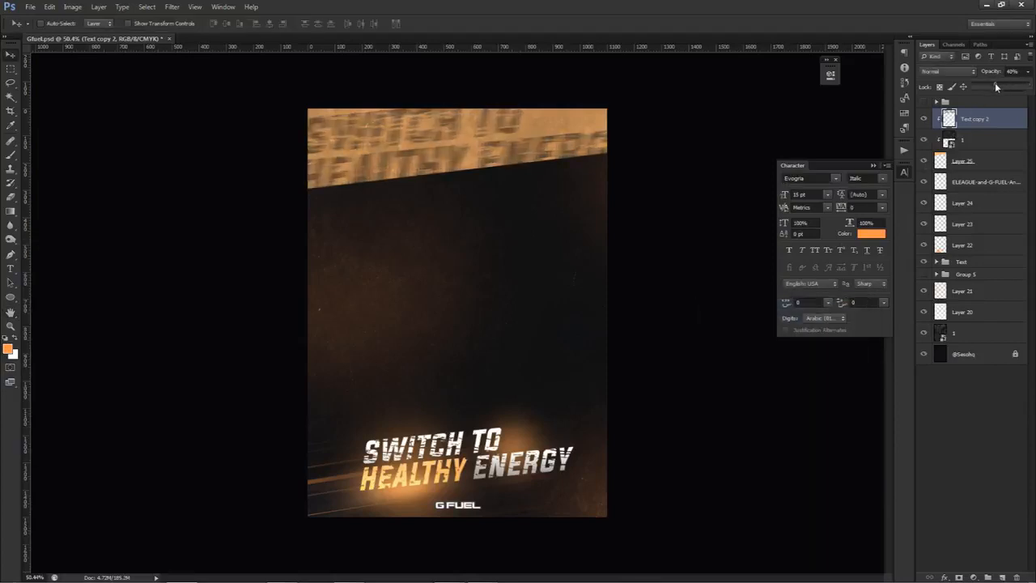
- Adjust the orange banner fill with Hue/Saturation: hue -3, saturation +72 and a slightly lower lightness
{"action": "left_click", "coordinate": [974, 169]}
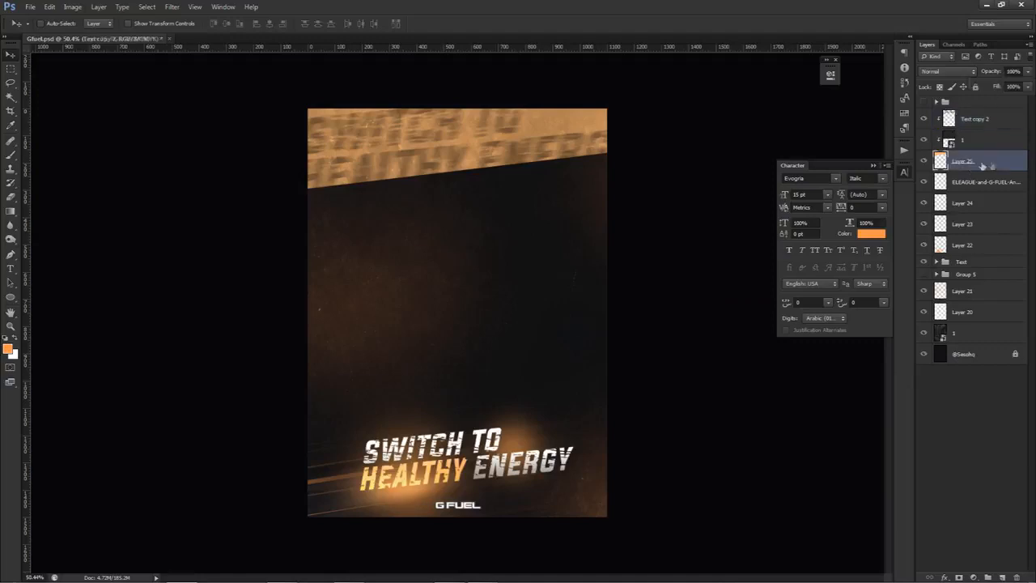
{"action": "key", "text": "ctrl+u"}
{"action": "left_click_drag", "start_coordinate": [743, 335], "coordinate": [738, 366]}
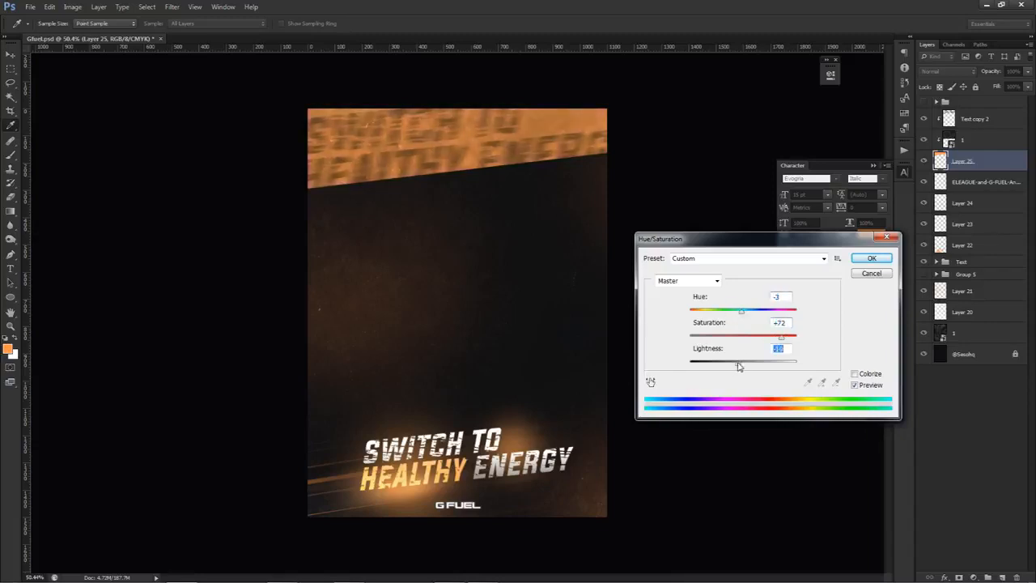
{"action": "left_click", "coordinate": [864, 259]}
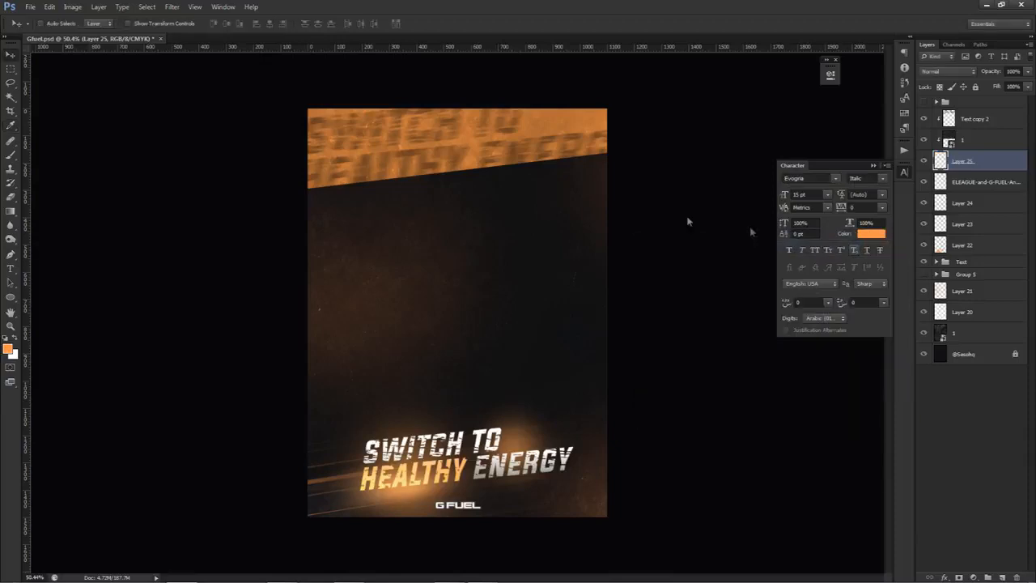
- On a new layer beneath the banner, draw a closed pen path whose shallower lower edge extends below the banner's right end
{"action": "left_click", "coordinate": [979, 182]}
{"action": "left_click", "coordinate": [1003, 577]}
{"action": "key", "text": "p"}
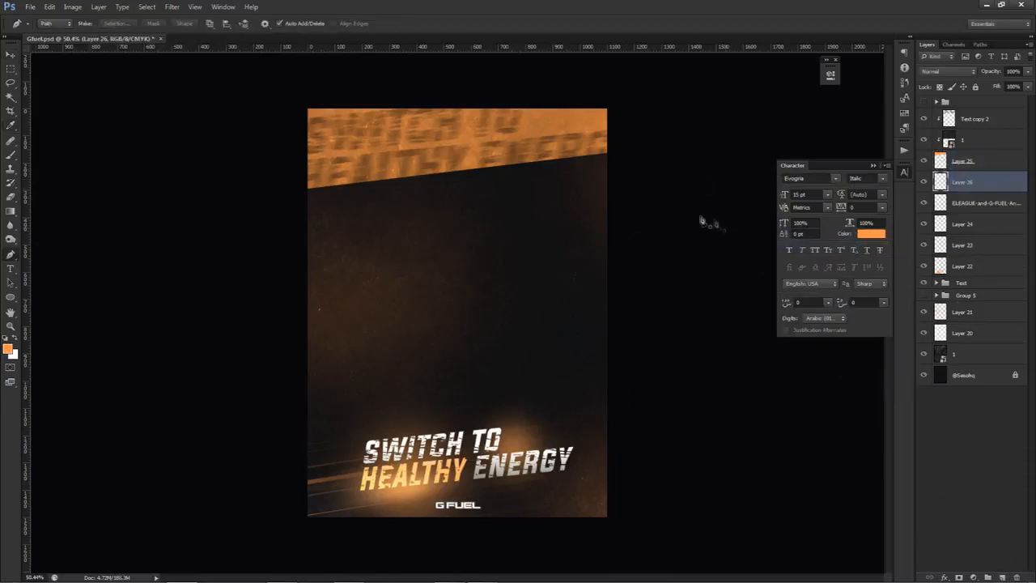
{"action": "left_click", "coordinate": [319, 175]}
{"action": "left_click", "coordinate": [284, 175]}
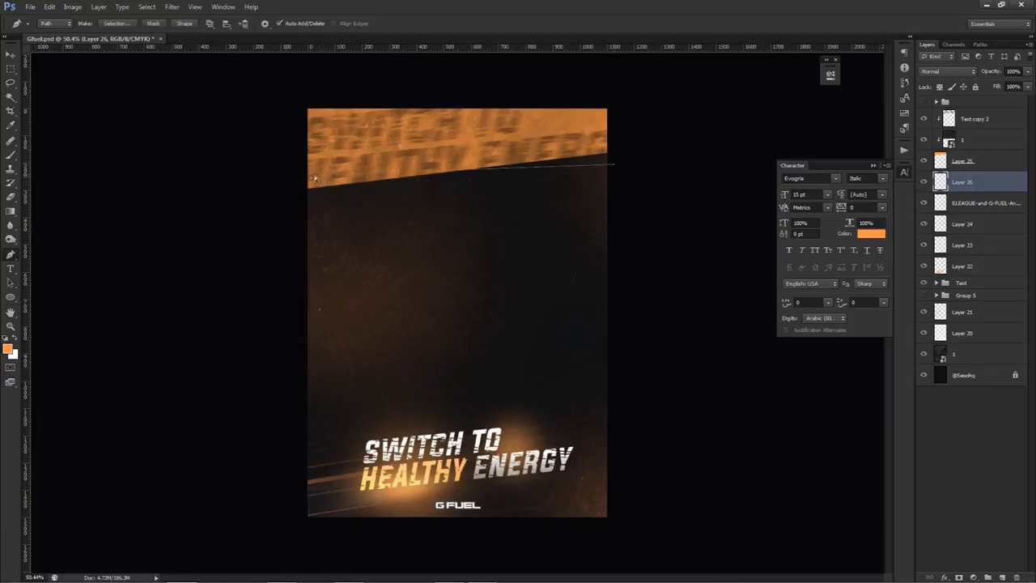
{"action": "key", "text": "ctrl+z"}
{"action": "left_click", "coordinate": [289, 183]}
{"action": "left_click", "coordinate": [640, 102]}
{"action": "key", "text": "ctrl+z"}
{"action": "left_click", "coordinate": [486, 64]}
{"action": "left_click", "coordinate": [619, 86]}
{"action": "left_click_drag", "start_coordinate": [649, 114], "coordinate": [648, 126]}
{"action": "left_click", "coordinate": [616, 164]}
- Fill the path with white to form a wedge under the banner's right end, and delete the path outline
{"action": "right_click", "coordinate": [501, 212]}
{"action": "left_click", "coordinate": [536, 282]}
{"action": "left_click", "coordinate": [539, 232]}
{"action": "left_click", "coordinate": [514, 331]}
{"action": "left_click", "coordinate": [612, 224]}
{"action": "right_click", "coordinate": [550, 234]}
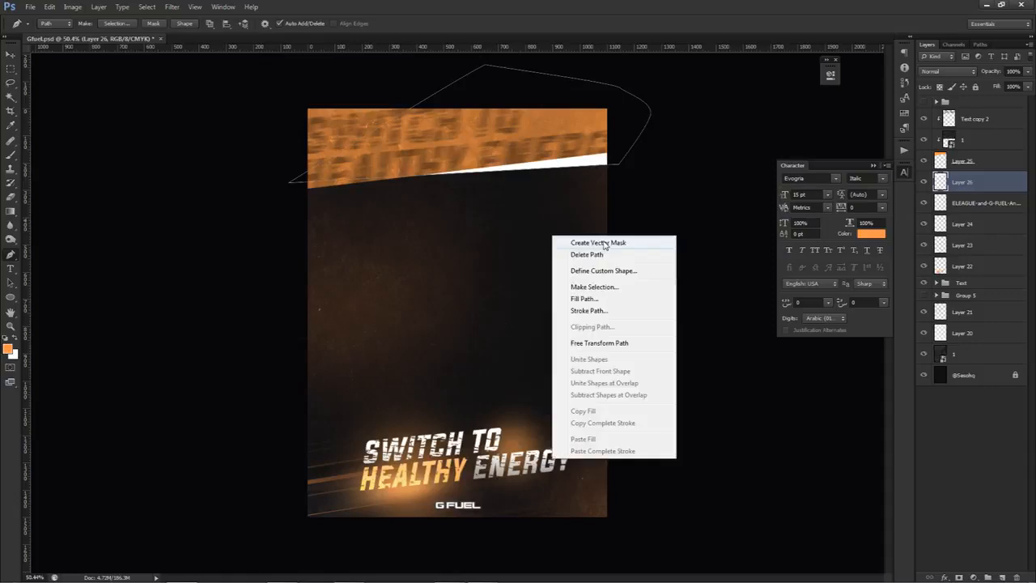
{"action": "left_click", "coordinate": [602, 256]}
{"action": "key", "text": "v"}
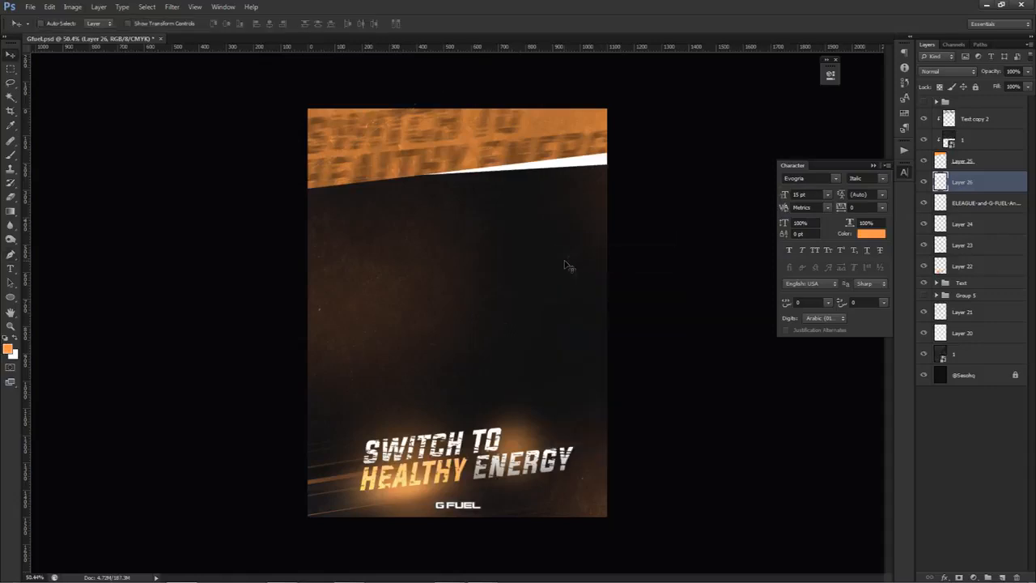
- Place the G FUEL Fruit Punch tub image in the middle of the poster, enlarge it, and give its layer a red color label
{"action": "left_click_drag", "start_coordinate": [483, 579], "coordinate": [455, 297]}
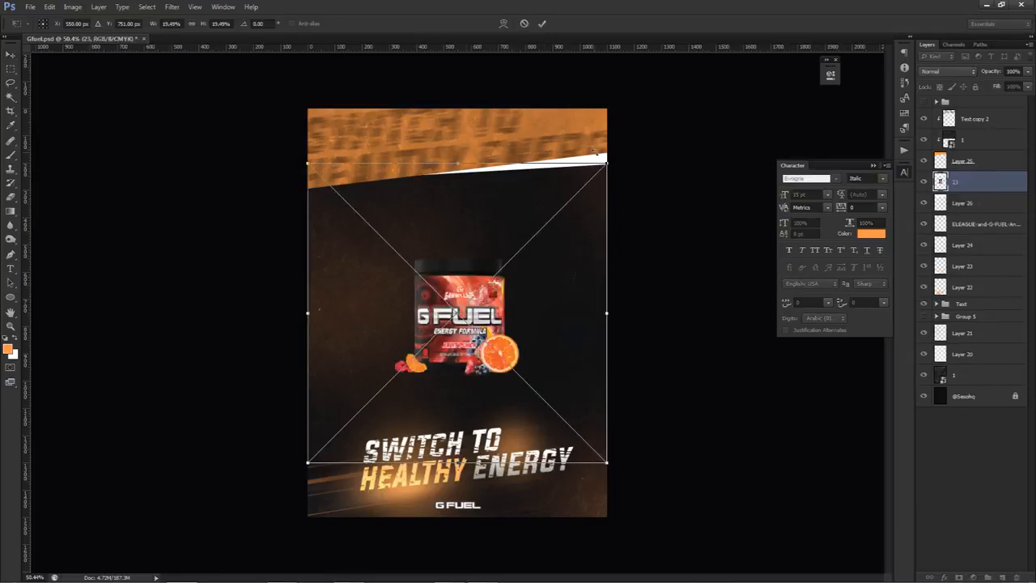
{"action": "left_click_drag", "start_coordinate": [608, 159], "coordinate": [655, 133]}
{"action": "left_click", "coordinate": [541, 24]}
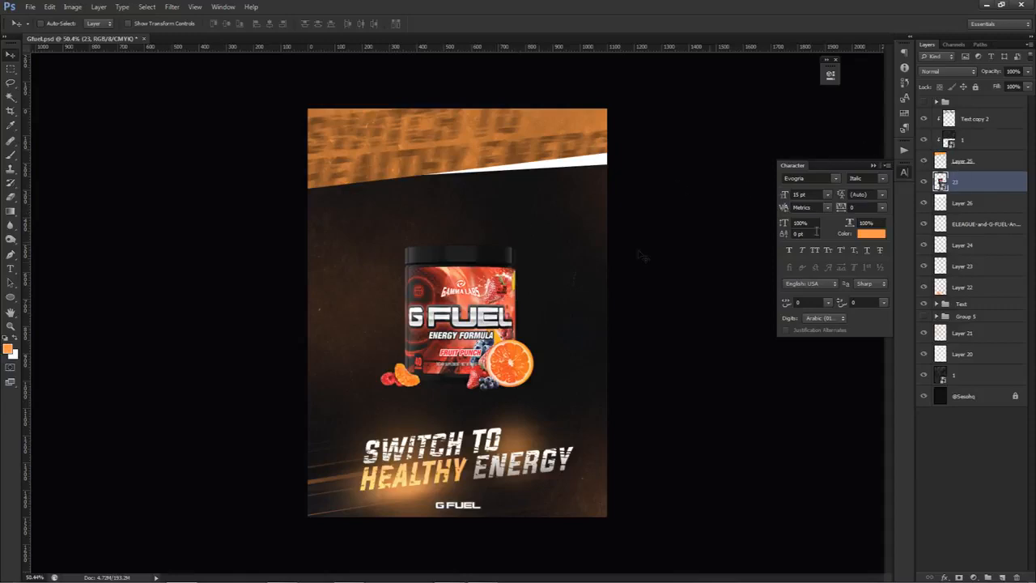
{"action": "right_click", "coordinate": [929, 182]}
{"action": "left_click", "coordinate": [938, 231]}
- Add a Brightness/Contrast adjustment above the banner slogan layer with brightness 30 and contrast 63
{"action": "left_click", "coordinate": [977, 121]}
{"action": "left_click", "coordinate": [964, 138]}
{"action": "left_click", "coordinate": [977, 120]}
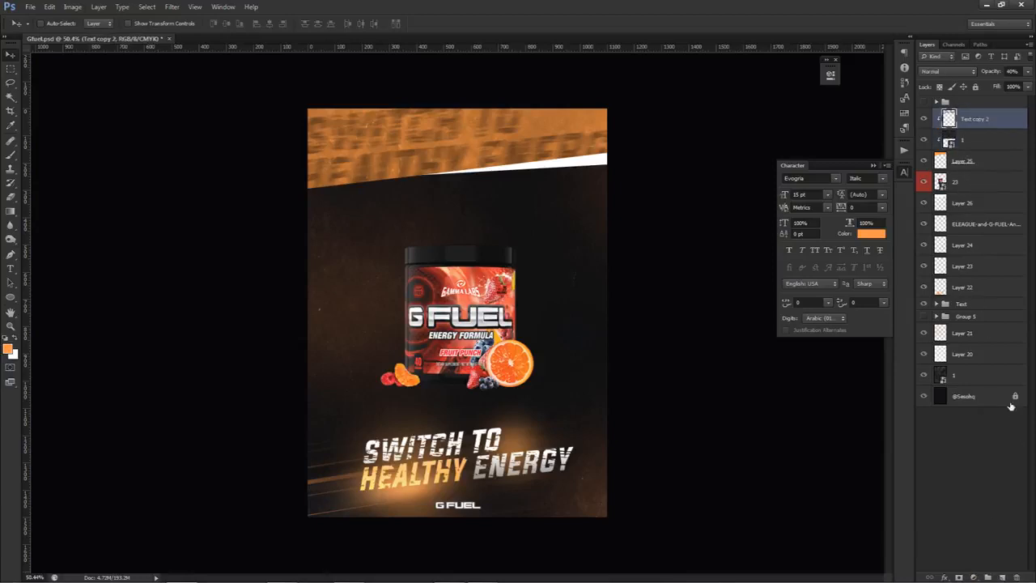
{"action": "left_click", "coordinate": [973, 576]}
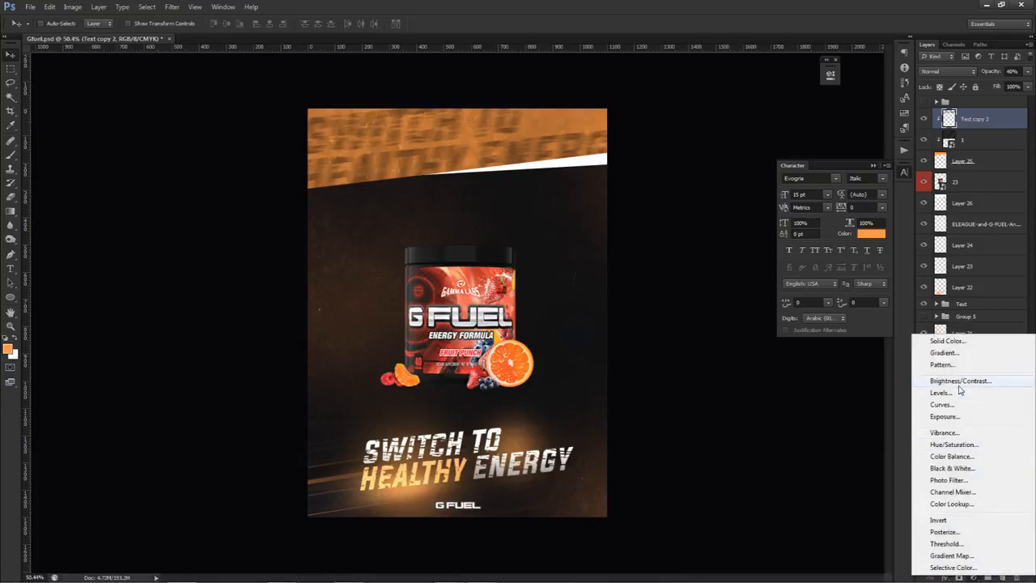
{"action": "left_click", "coordinate": [959, 383]}
{"action": "left_click_drag", "start_coordinate": [793, 119], "coordinate": [761, 120]}
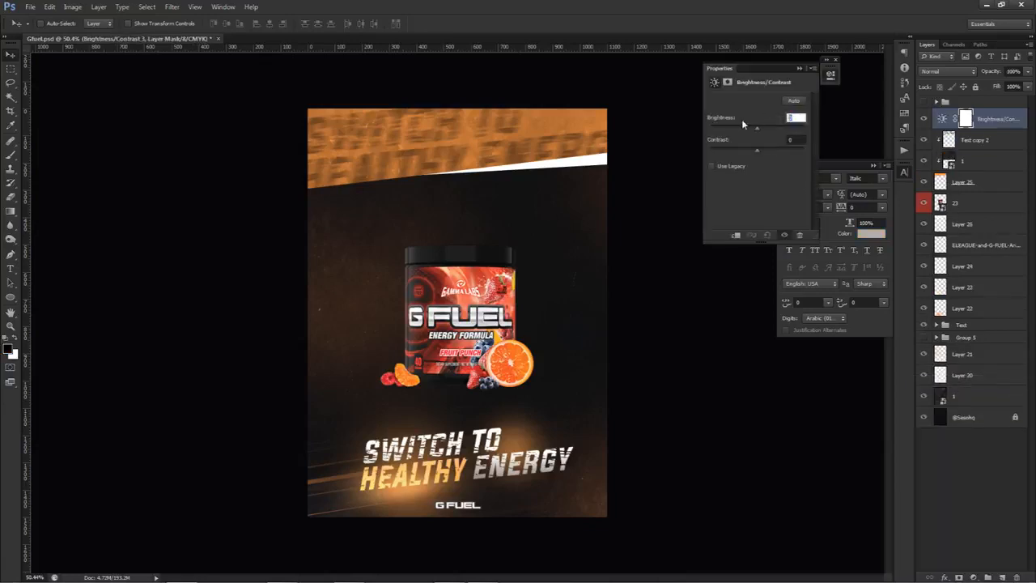
{"action": "type", "text": "30"}
{"action": "key", "text": "Tab"}
{"action": "type", "text": "60"}
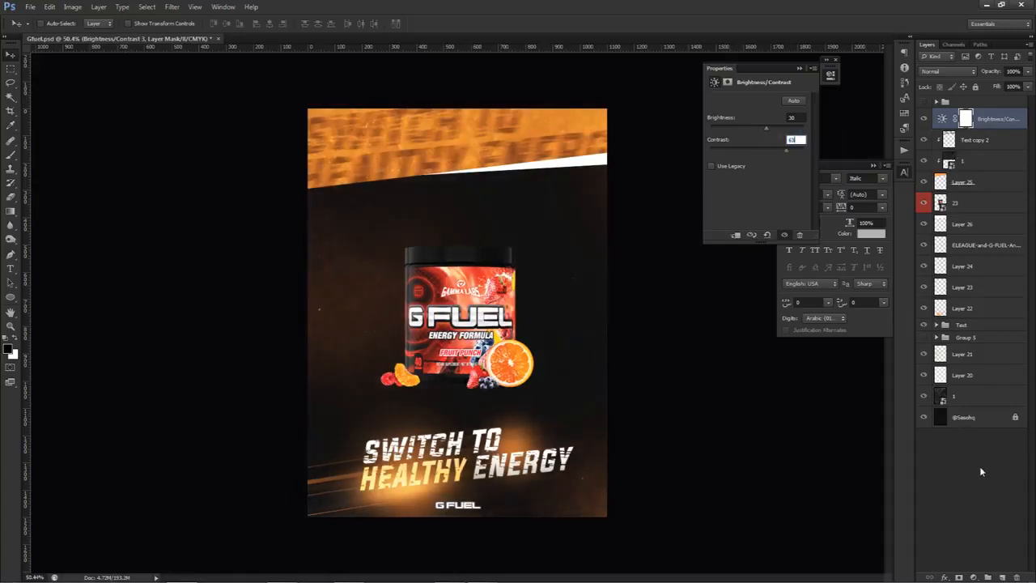
- Add a Color Balance adjustment with midtones at red 1, slightly toward magenta, and about 43 toward blue
{"action": "left_click", "coordinate": [973, 577]}
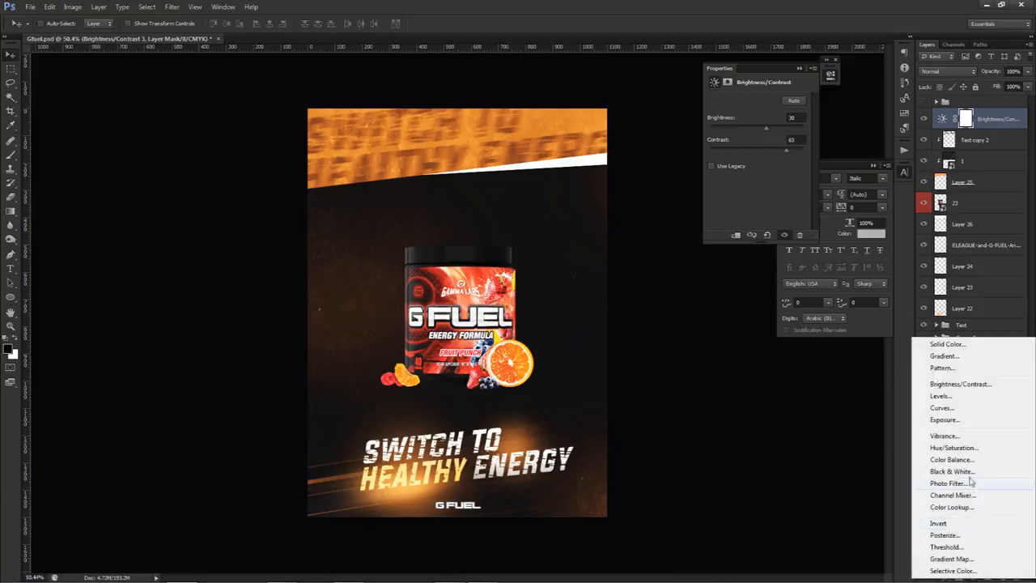
{"action": "left_click", "coordinate": [951, 459]}
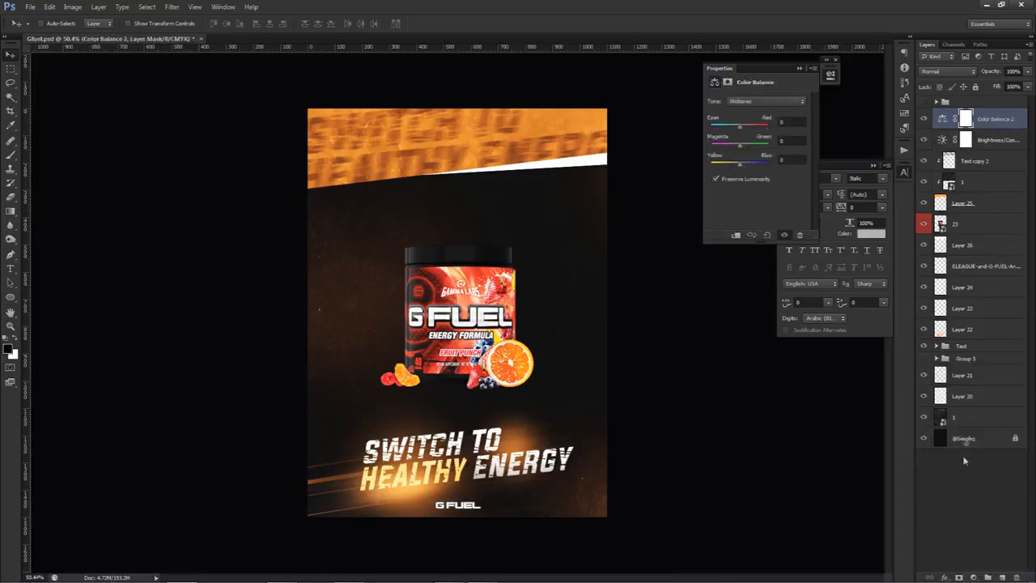
{"action": "left_click", "coordinate": [793, 122]}
{"action": "type", "text": "1"}
{"action": "key", "text": "Return"}
{"action": "left_click", "coordinate": [791, 139]}
{"action": "type", "text": "-6"}
{"action": "key", "text": "Tab"}
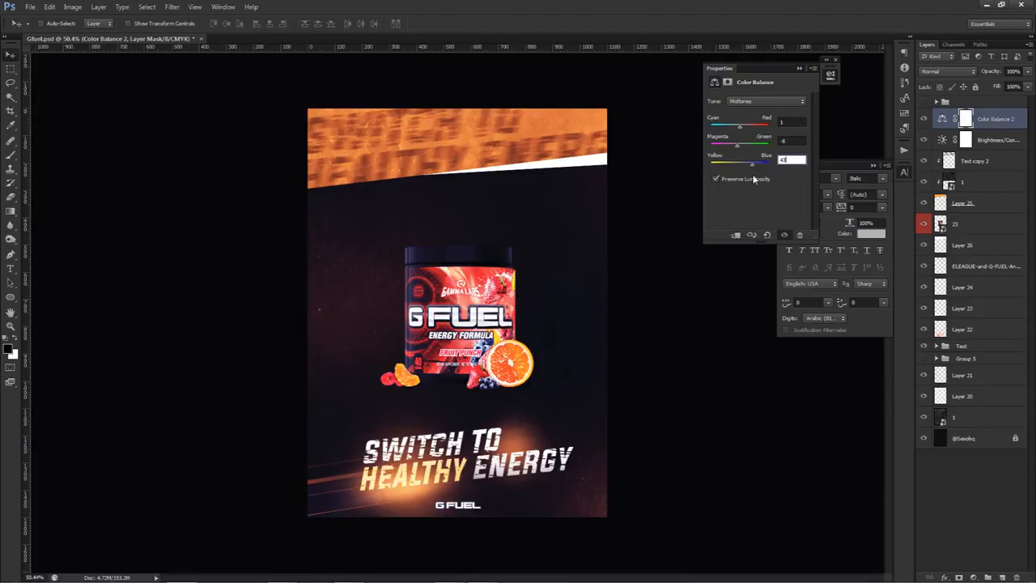
{"action": "left_click_drag", "start_coordinate": [752, 169], "coordinate": [733, 150]}
- On a new top layer, paint large soft glow spots around the tub and poster edges in orange sampled from the orange slice
{"action": "left_click", "coordinate": [1002, 577]}
{"action": "key", "text": "b"}
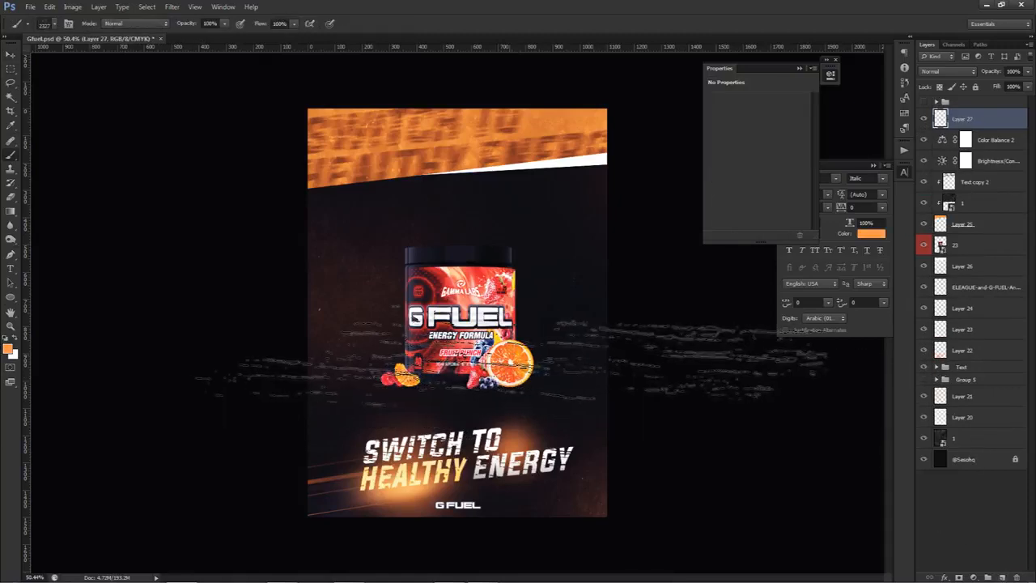
{"action": "right_click", "coordinate": [519, 326]}
{"action": "left_click_drag", "start_coordinate": [476, 407], "coordinate": [355, 381]}
{"action": "left_click", "coordinate": [518, 348], "text": "alt"}
{"action": "left_click_drag", "start_coordinate": [521, 345], "coordinate": [526, 361]}
{"action": "left_click_drag", "start_coordinate": [526, 360], "coordinate": [453, 359]}
{"action": "mouse_move", "coordinate": [513, 371]}
{"action": "left_mouse_down"}
{"action": "mouse_move", "coordinate": [472, 366]}
{"action": "mouse_move", "coordinate": [506, 375]}
{"action": "left_mouse_up"}
{"action": "left_click", "coordinate": [509, 372]}
{"action": "left_click_drag", "start_coordinate": [382, 334], "coordinate": [404, 340]}
{"action": "left_click", "coordinate": [353, 236]}
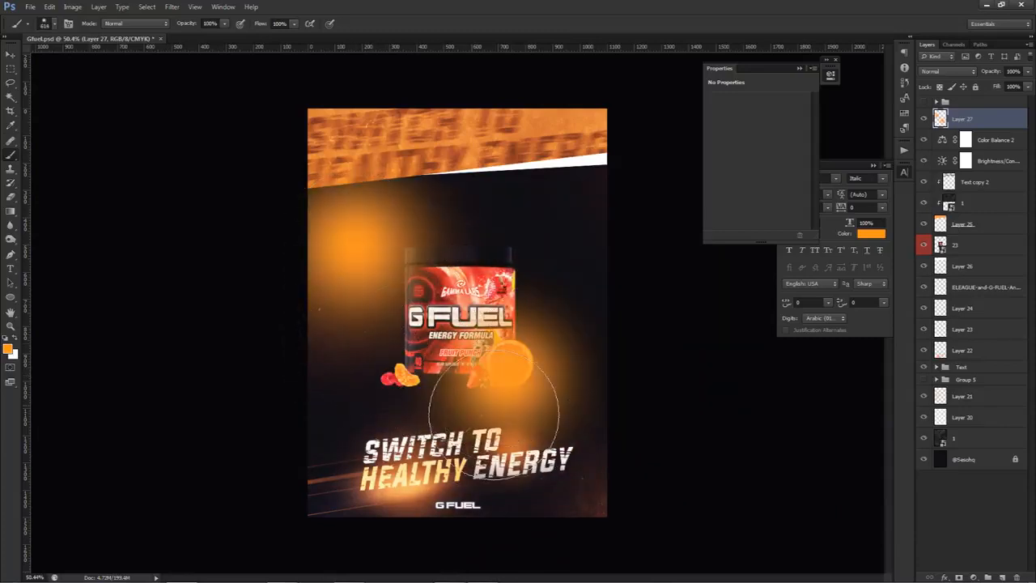
{"action": "left_click", "coordinate": [603, 234]}
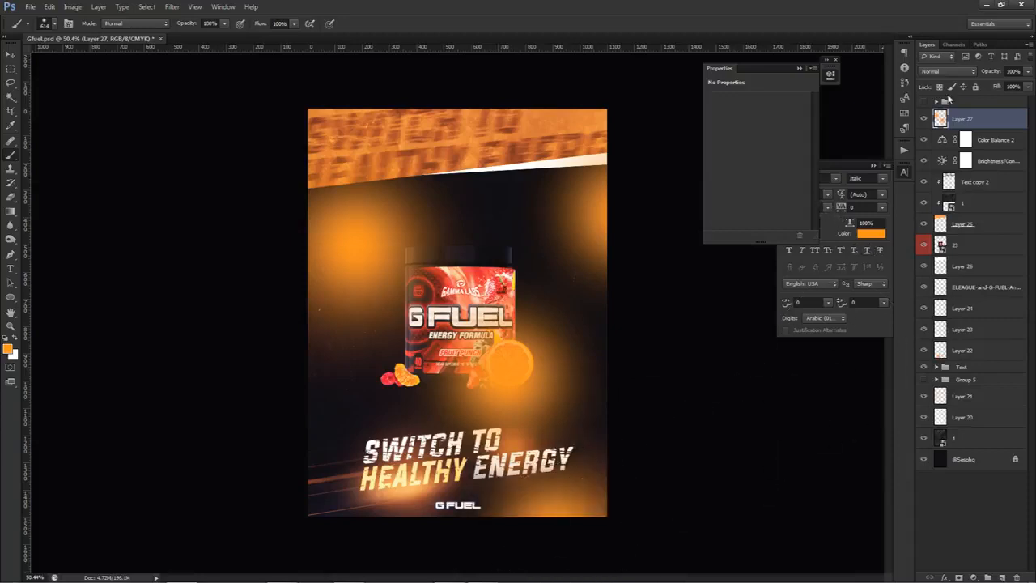
- Set the glow spots layer to Linear Dodge (Add) and reduce its opacity to a little under 38%
{"action": "left_click", "coordinate": [948, 71]}
{"action": "left_click", "coordinate": [951, 188]}
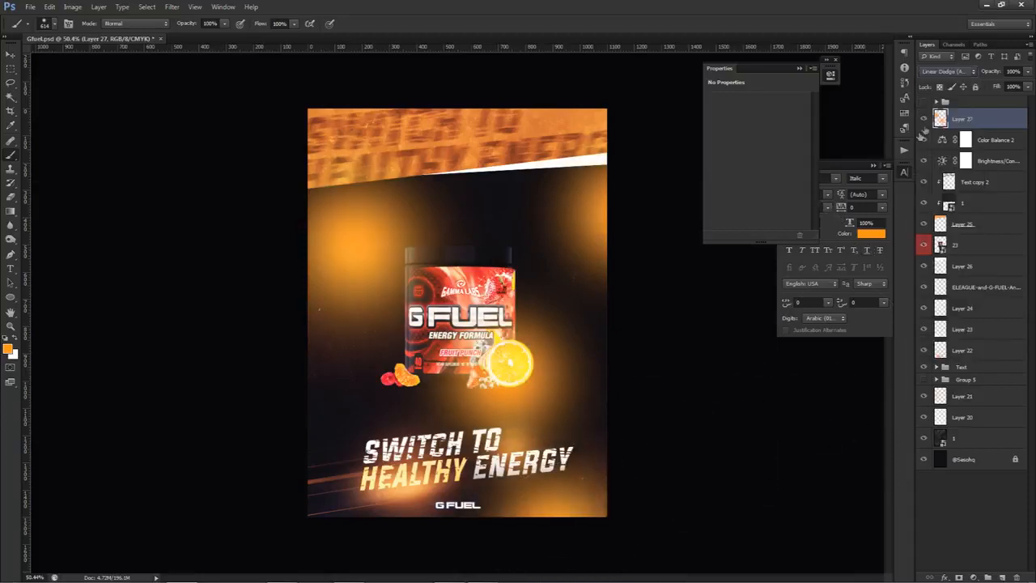
{"action": "left_click", "coordinate": [1028, 71]}
{"action": "left_click_drag", "start_coordinate": [1004, 84], "coordinate": [995, 85]}
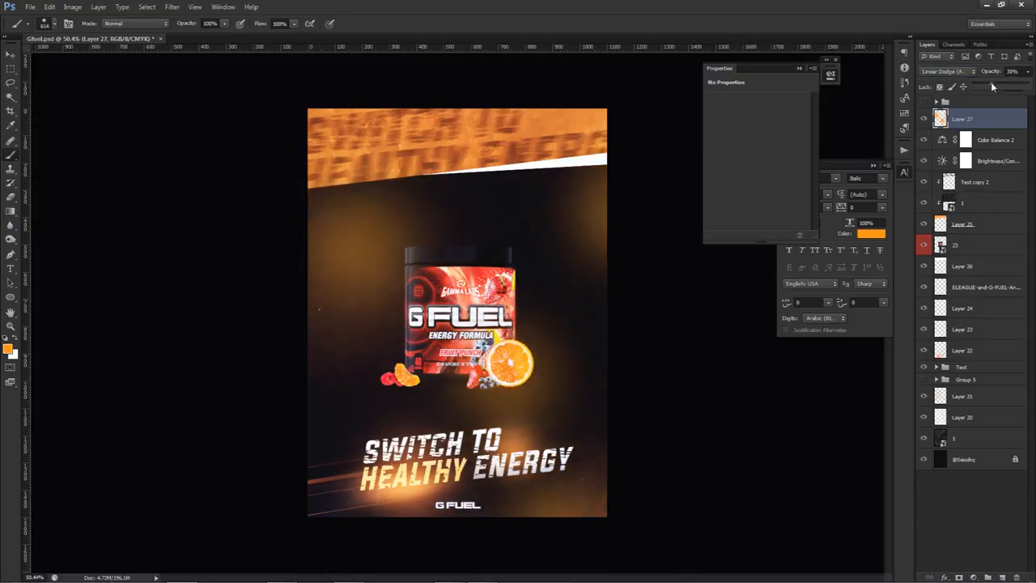
{"action": "left_click_drag", "start_coordinate": [992, 84], "coordinate": [989, 84]}
- On a new top layer, paint smaller soft glow spots beside and below the tub and at both side edges in deeper orange sampled from the mandarin segments
{"action": "left_click", "coordinate": [1003, 576]}
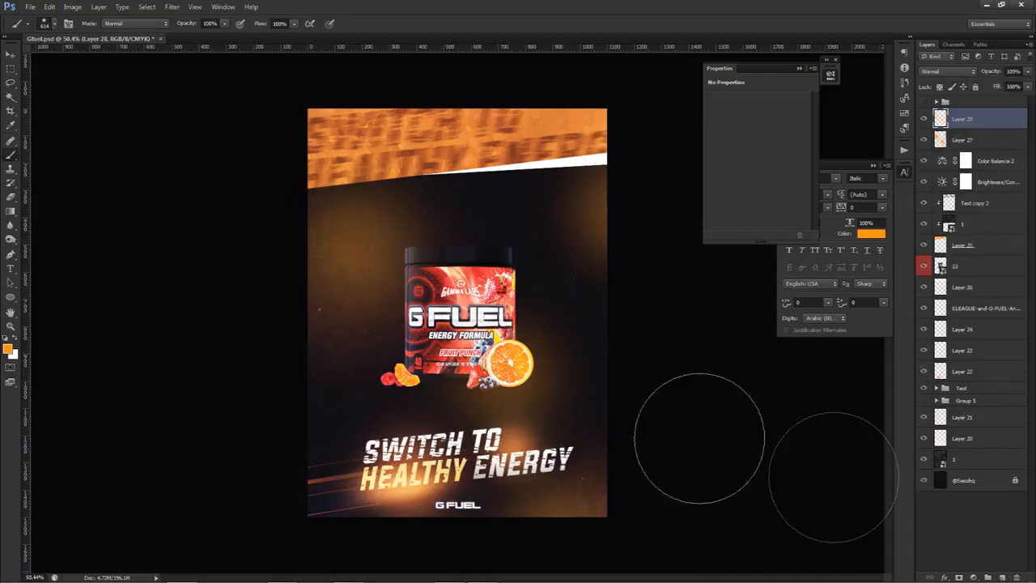
{"action": "left_click_drag", "start_coordinate": [411, 382], "coordinate": [408, 379]}
{"action": "left_click_drag", "start_coordinate": [425, 332], "coordinate": [364, 326]}
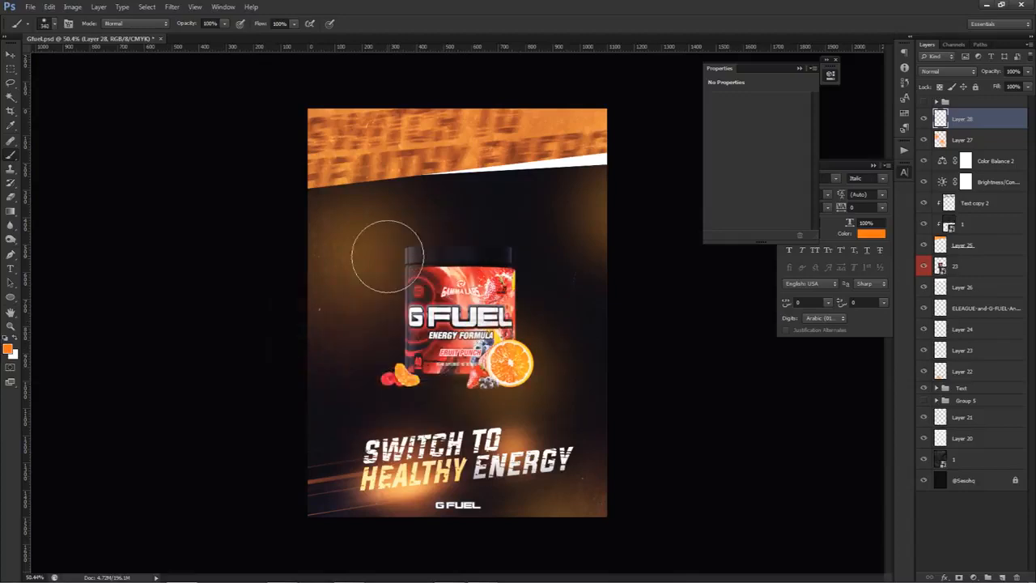
{"action": "left_click", "coordinate": [389, 255]}
{"action": "left_click_drag", "start_coordinate": [453, 343], "coordinate": [485, 344]}
{"action": "left_click", "coordinate": [455, 400]}
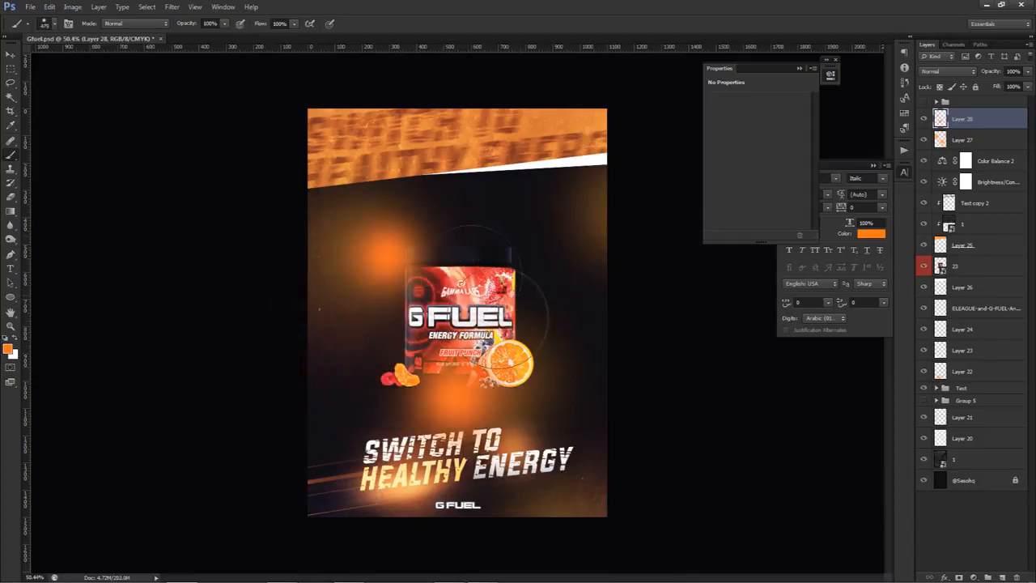
{"action": "left_click_drag", "start_coordinate": [564, 415], "coordinate": [621, 421]}
{"action": "left_click", "coordinate": [633, 413]}
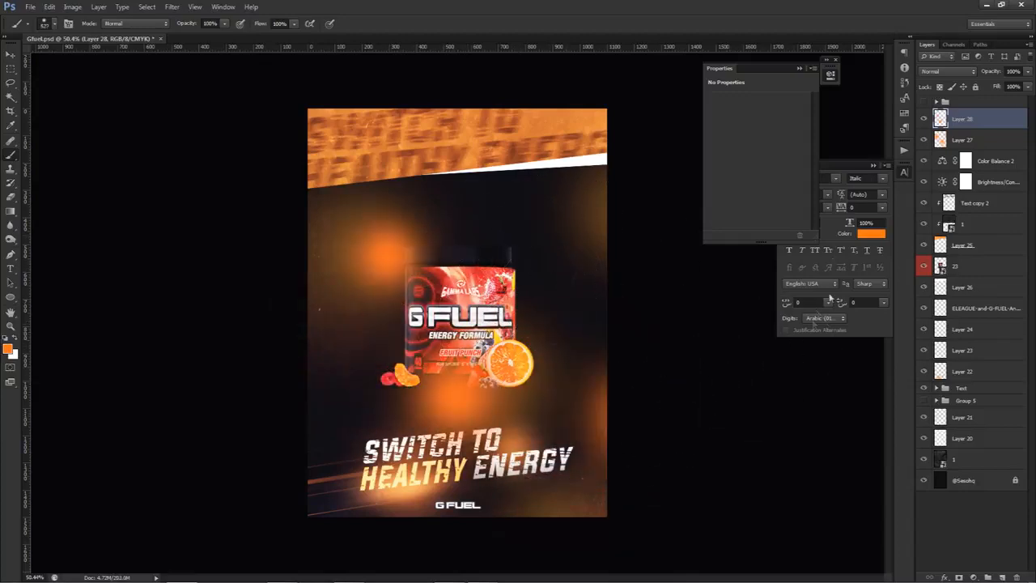
{"action": "left_click", "coordinate": [318, 447]}
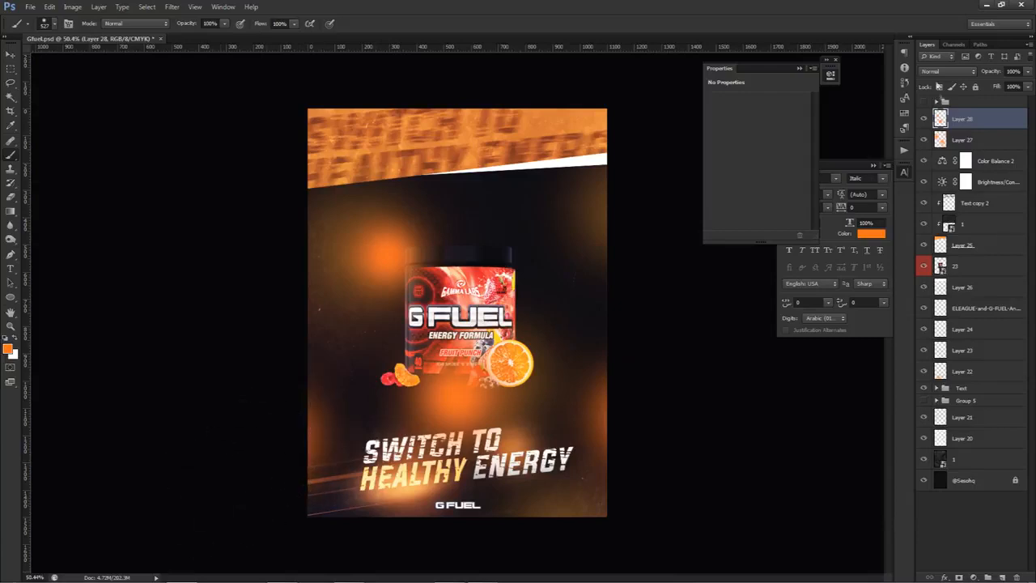
- Set the new glow layer to Linear Dodge (Add) with 34% opacity
{"action": "left_click", "coordinate": [942, 71]}
{"action": "left_click", "coordinate": [951, 194]}
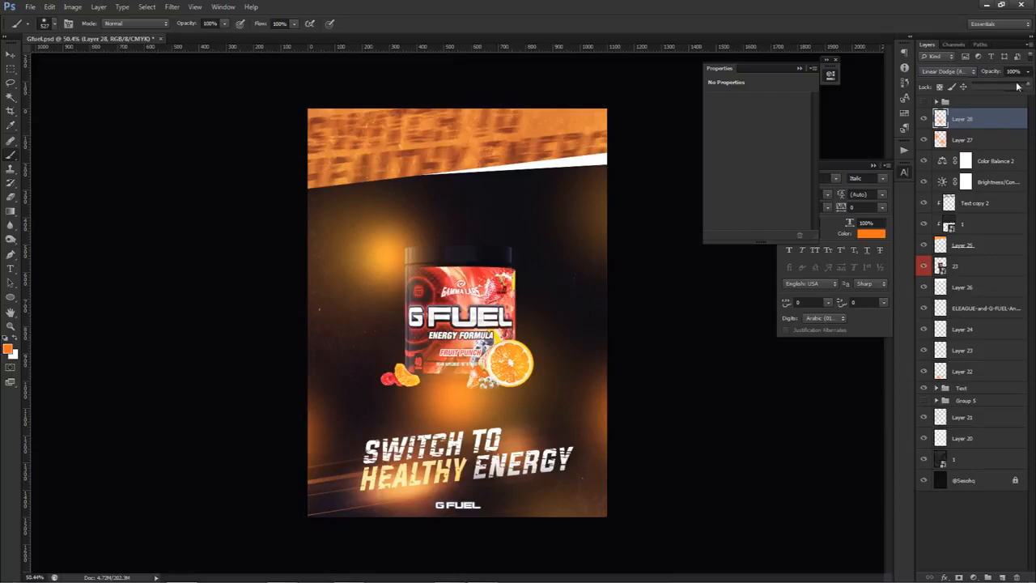
{"action": "left_click_drag", "start_coordinate": [1005, 86], "coordinate": [991, 87]}
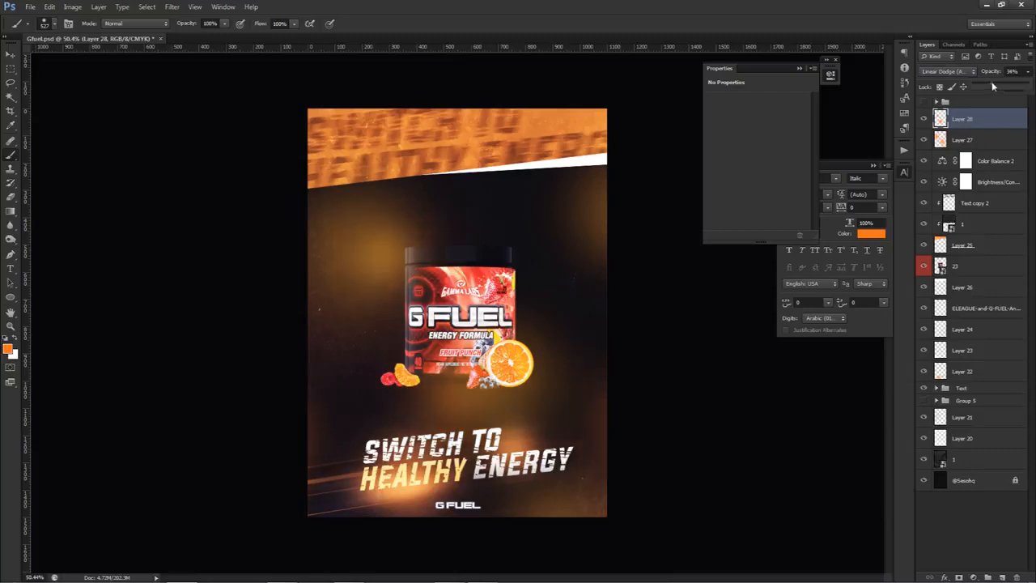
- Erase the excess glow over the tub, around the slogan and above the tub with a large soft eraser
{"action": "key", "text": "e"}
{"action": "left_click_drag", "start_coordinate": [502, 337], "coordinate": [427, 333]}
{"action": "mouse_move", "coordinate": [491, 432]}
{"action": "left_mouse_down"}
{"action": "mouse_move", "coordinate": [499, 467]}
{"action": "mouse_move", "coordinate": [407, 452]}
{"action": "mouse_move", "coordinate": [475, 437]}
{"action": "left_mouse_up"}
{"action": "mouse_move", "coordinate": [445, 224]}
{"action": "left_mouse_down"}
{"action": "mouse_move", "coordinate": [380, 199]}
{"action": "mouse_move", "coordinate": [366, 227]}
{"action": "left_mouse_up"}
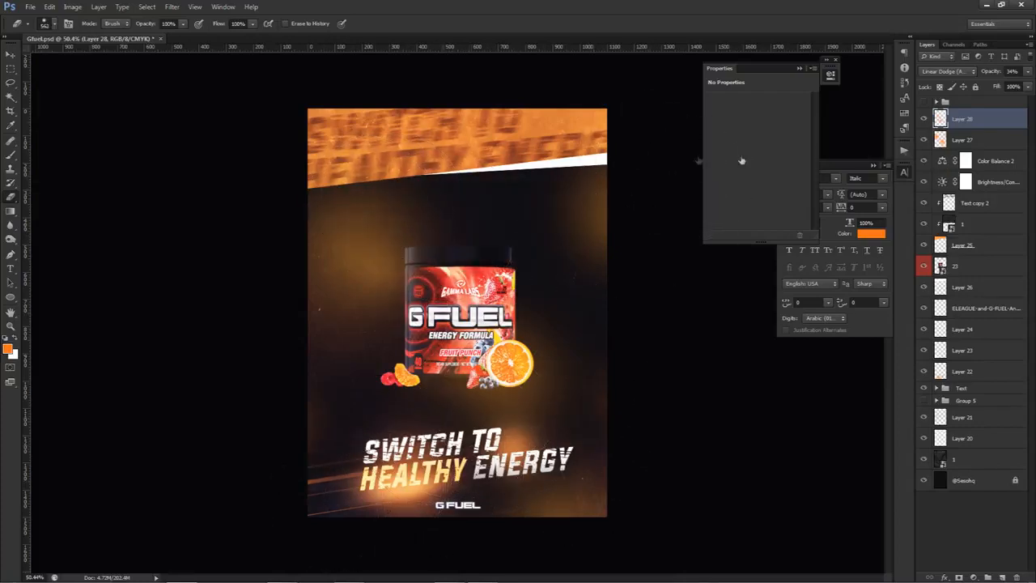
- Add a new empty layer above the two orange glow layers
{"action": "key", "text": "alt+bracketleft"}
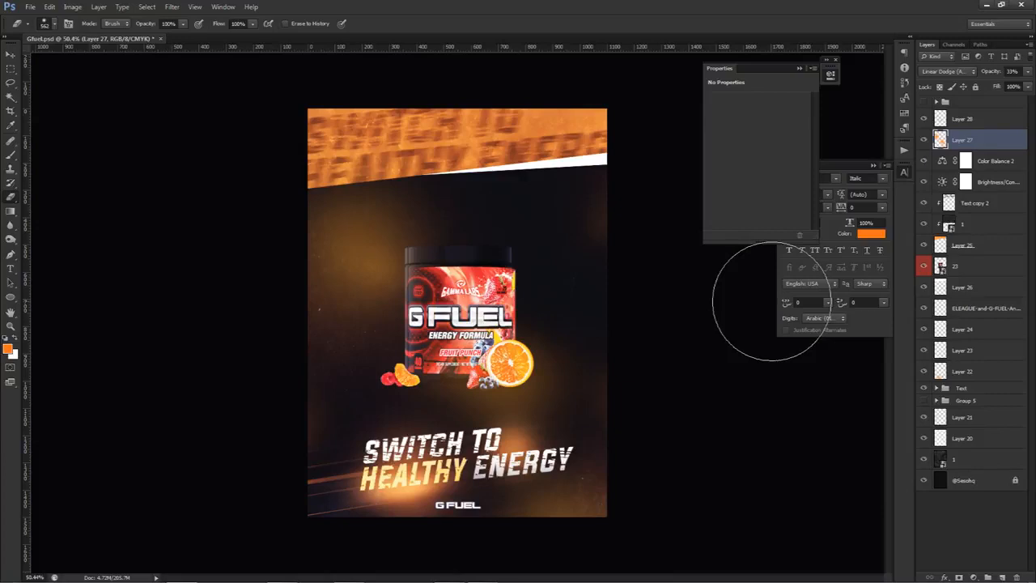
{"action": "left_click", "coordinate": [961, 120]}
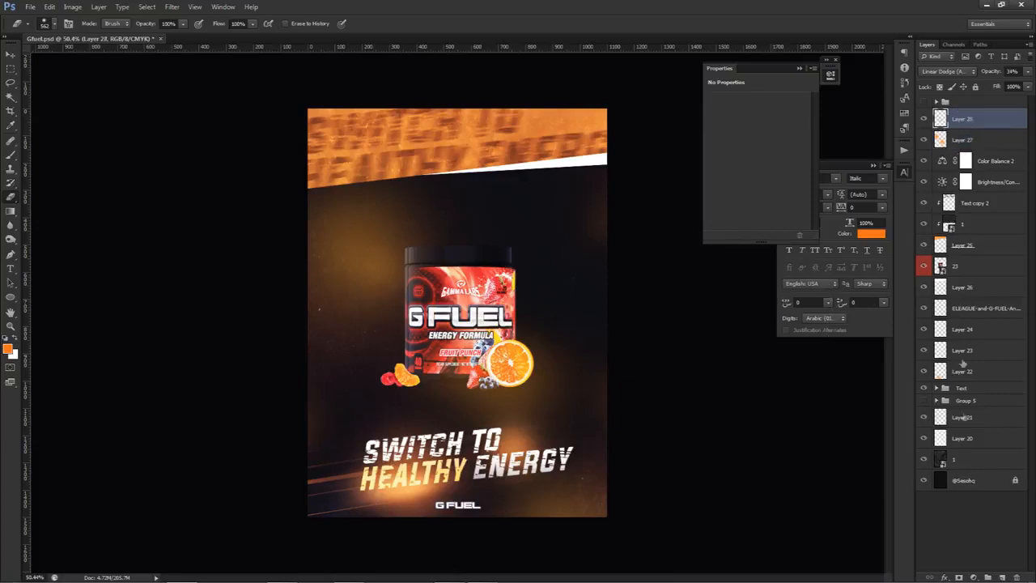
{"action": "left_click", "coordinate": [1005, 575]}
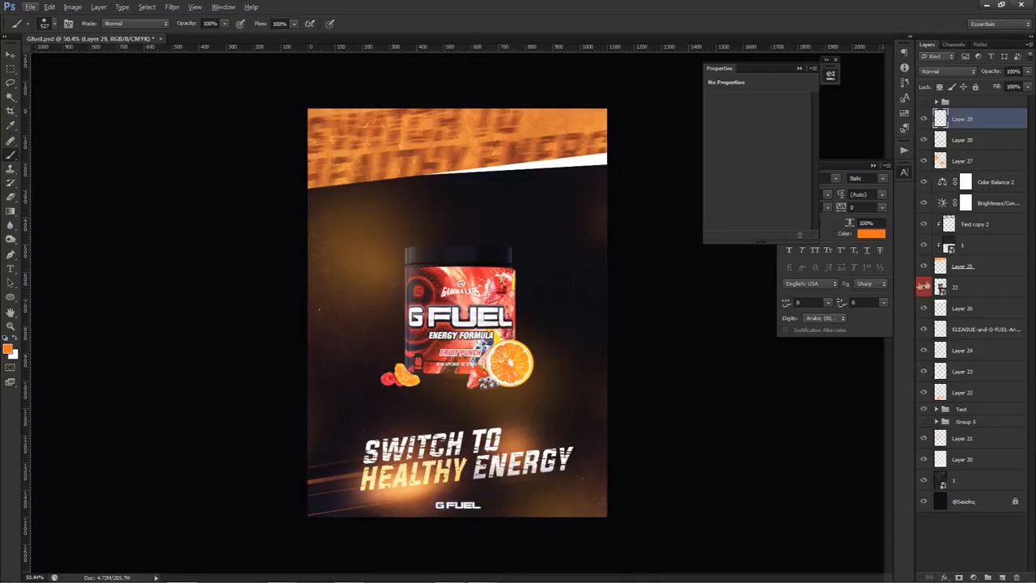
- Shift the Health text layer in the Text group toward orange using Hue/Saturation with hue about -11, saturation +33 and lightness -14
{"action": "left_click", "coordinate": [936, 409]}
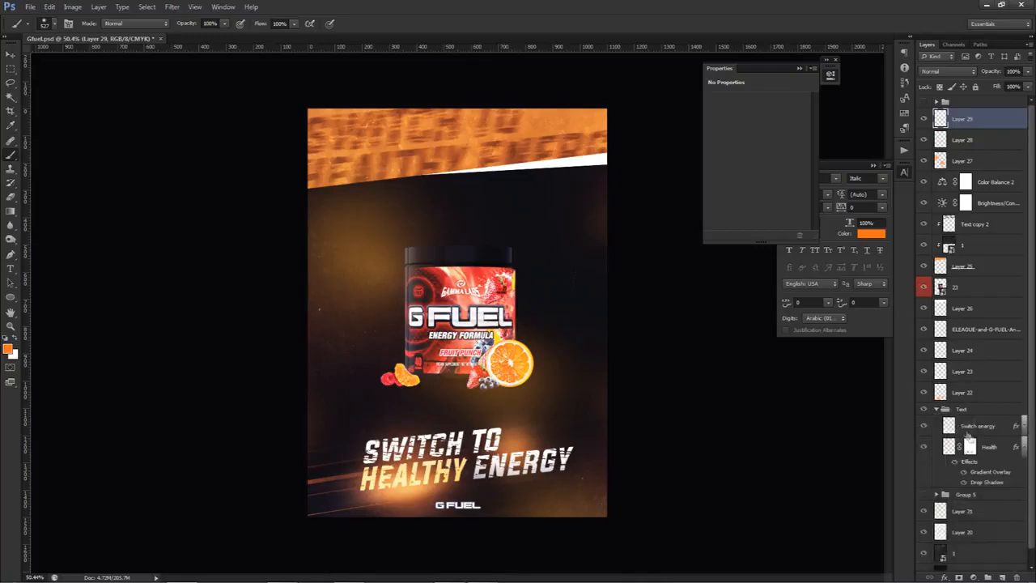
{"action": "left_click", "coordinate": [992, 449]}
{"action": "key", "text": "ctrl+u"}
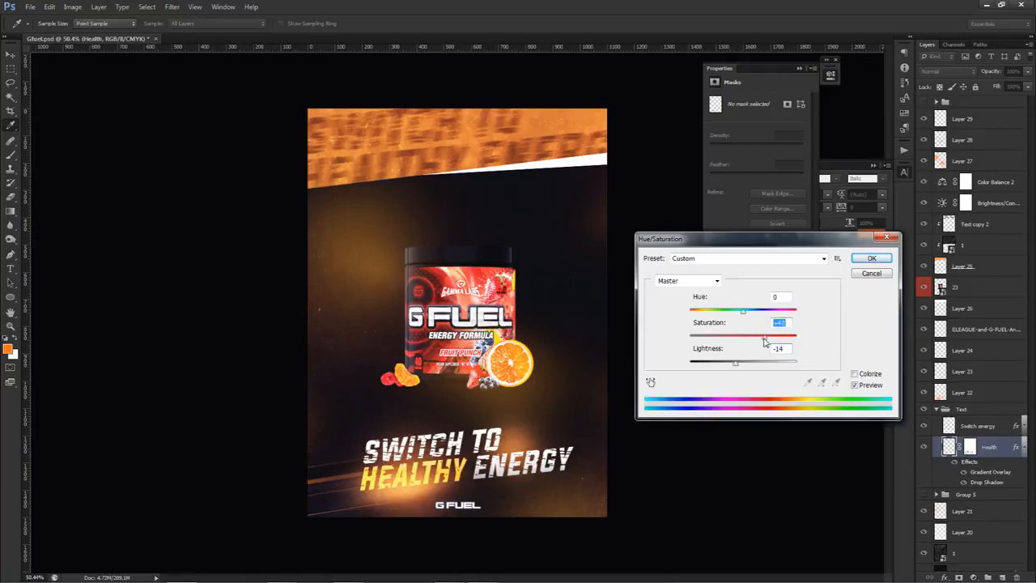
{"action": "left_click_drag", "start_coordinate": [739, 316], "coordinate": [737, 316]}
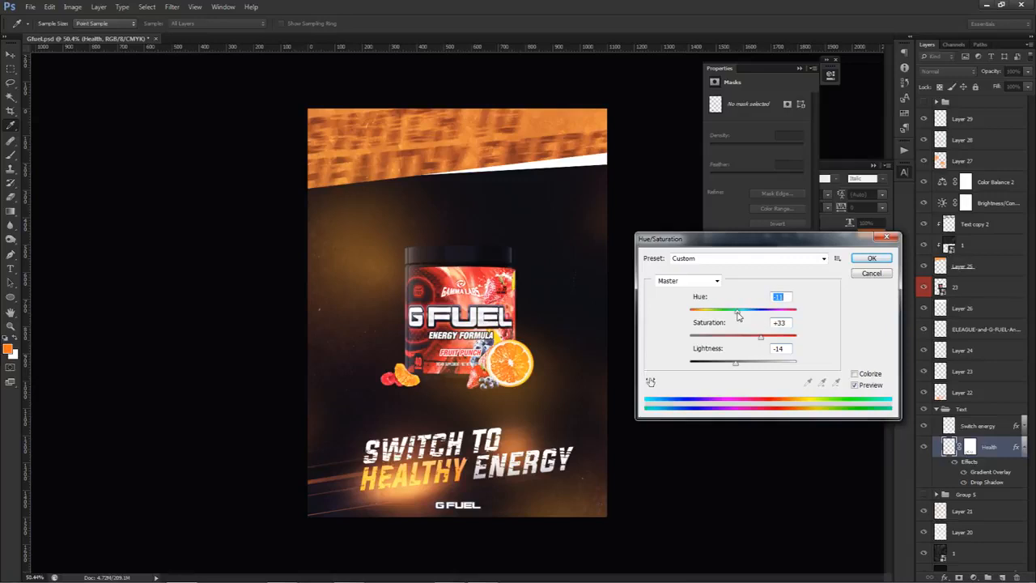
{"action": "left_click", "coordinate": [891, 255]}
{"action": "key", "text": "b"}
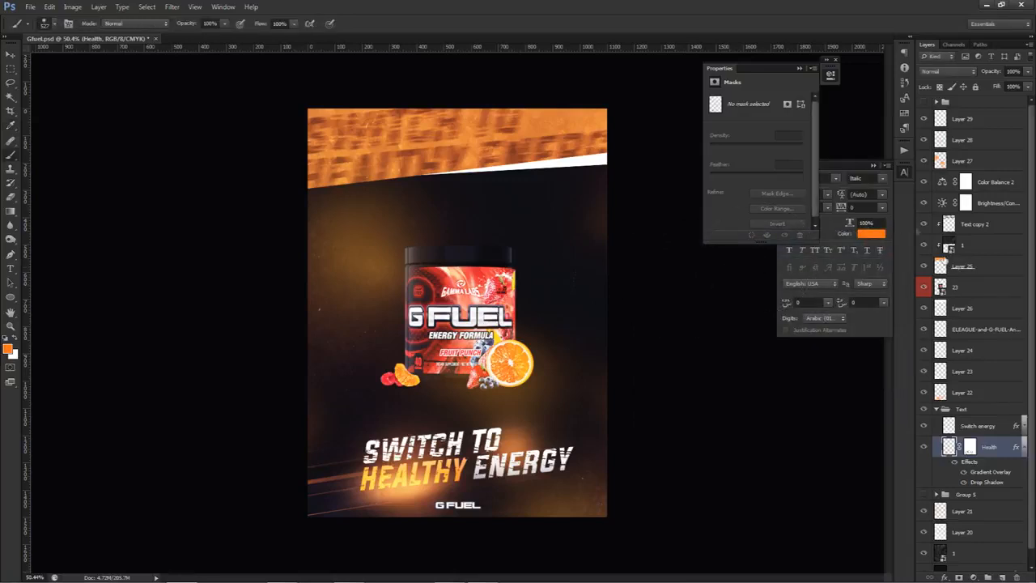
{"action": "left_click", "coordinate": [936, 410]}
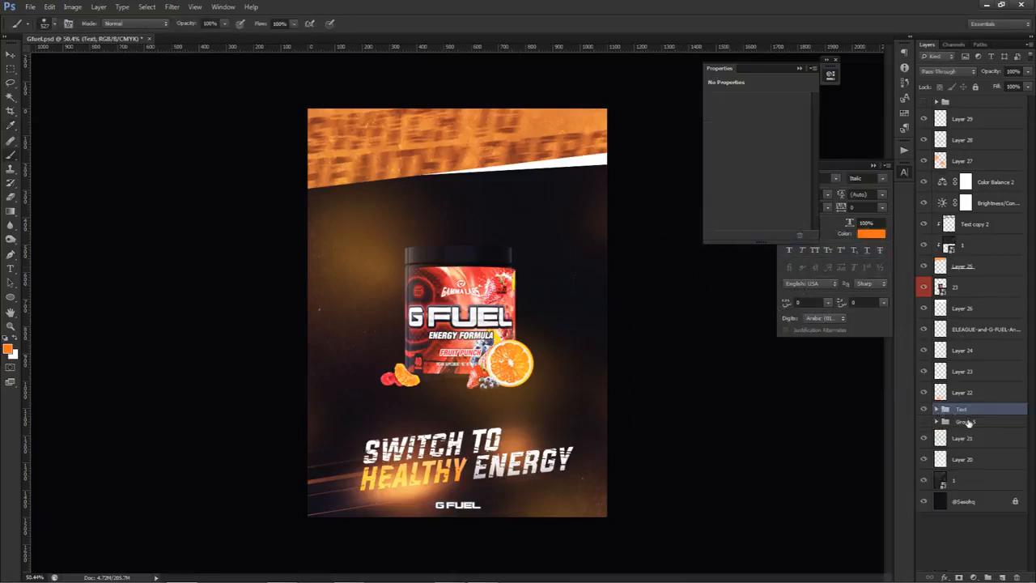
- Add a layer between the Text group and Group 5, and choose the 1150 px splatter brush enlarged to 1321 px with white as foreground color
{"action": "left_click", "coordinate": [969, 422]}
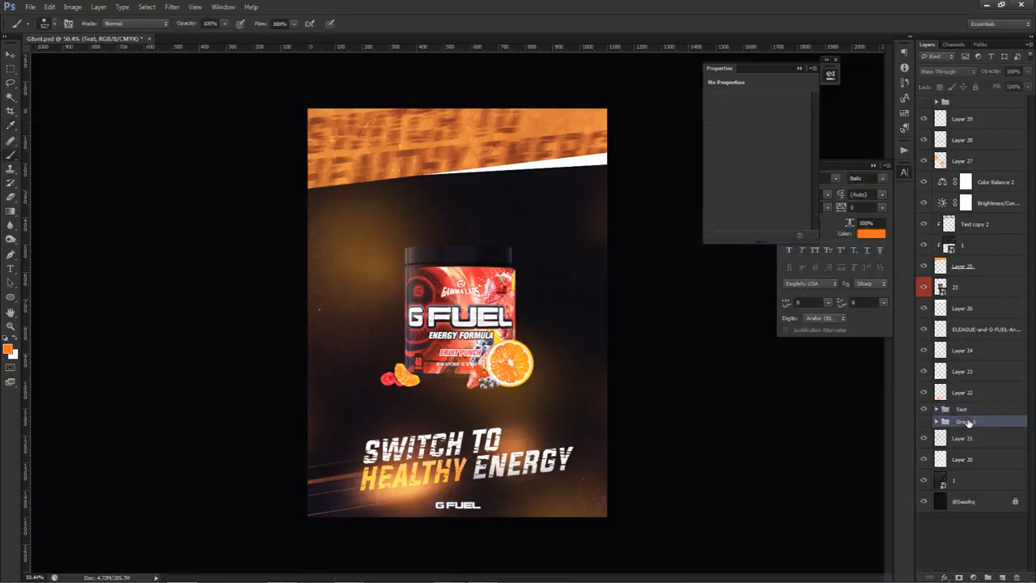
{"action": "left_click", "coordinate": [1003, 578]}
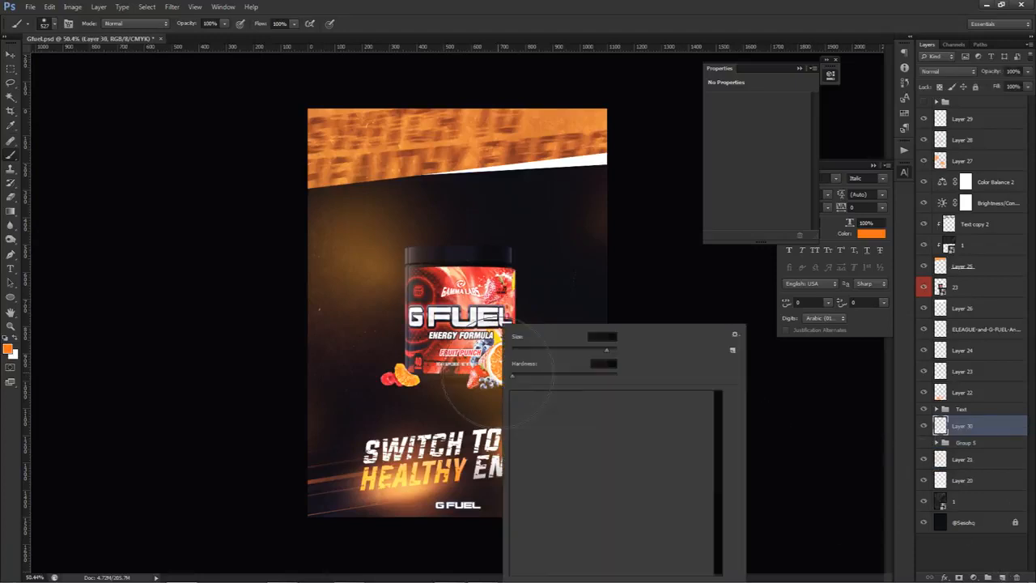
{"action": "right_click", "coordinate": [503, 325]}
{"action": "left_click", "coordinate": [569, 417]}
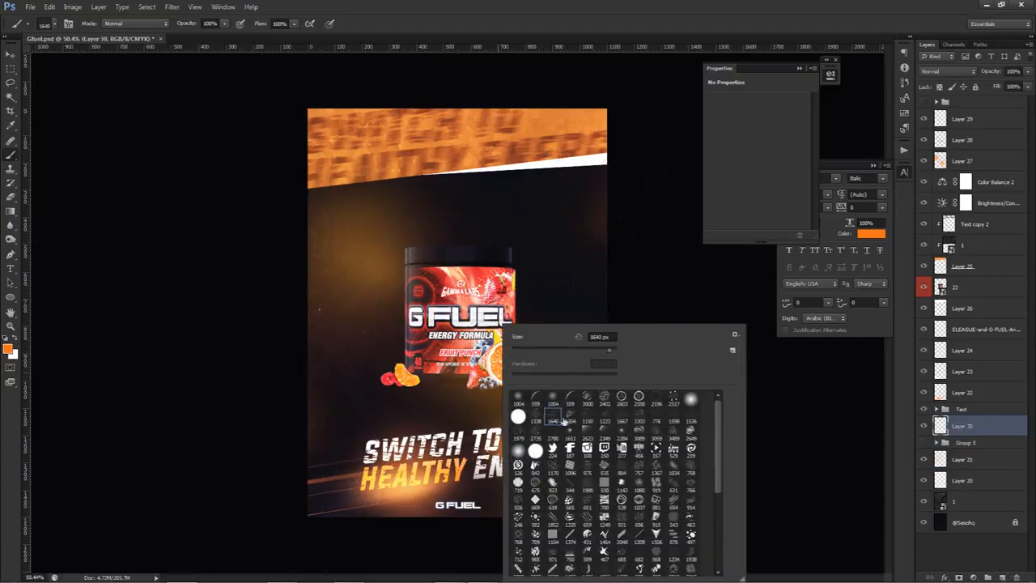
{"action": "left_click", "coordinate": [603, 416]}
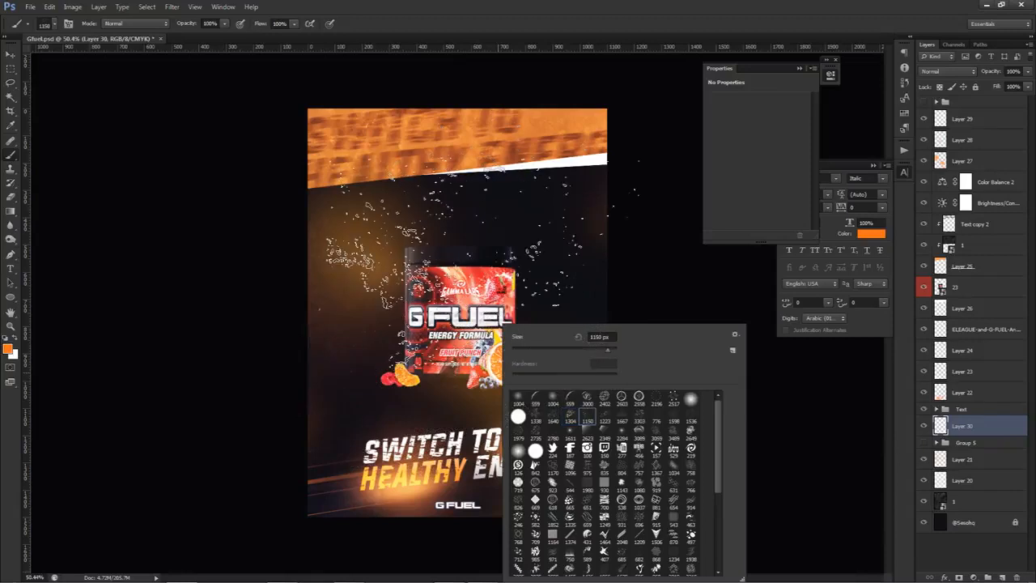
{"action": "left_click", "coordinate": [622, 416]}
{"action": "left_click", "coordinate": [640, 416]}
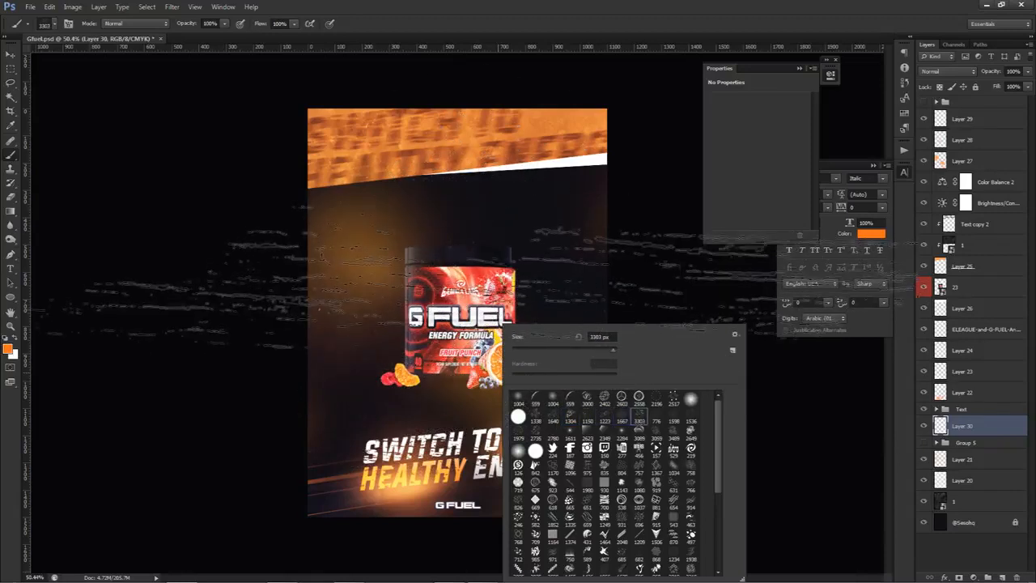
{"action": "left_click", "coordinate": [691, 418]}
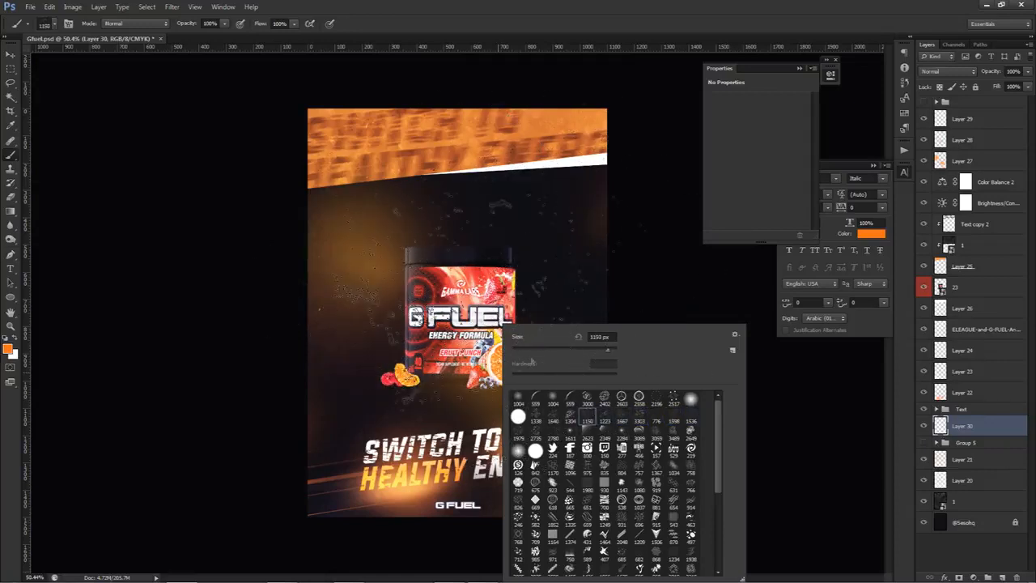
{"action": "left_click", "coordinate": [570, 415]}
{"action": "left_click", "coordinate": [604, 415]}
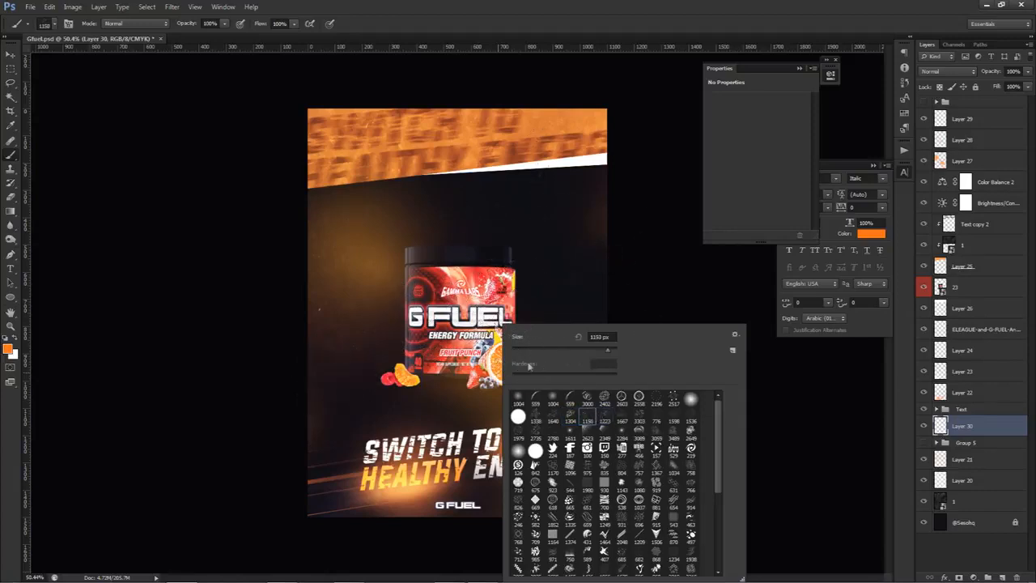
{"action": "left_click_drag", "start_coordinate": [450, 306], "coordinate": [479, 303]}
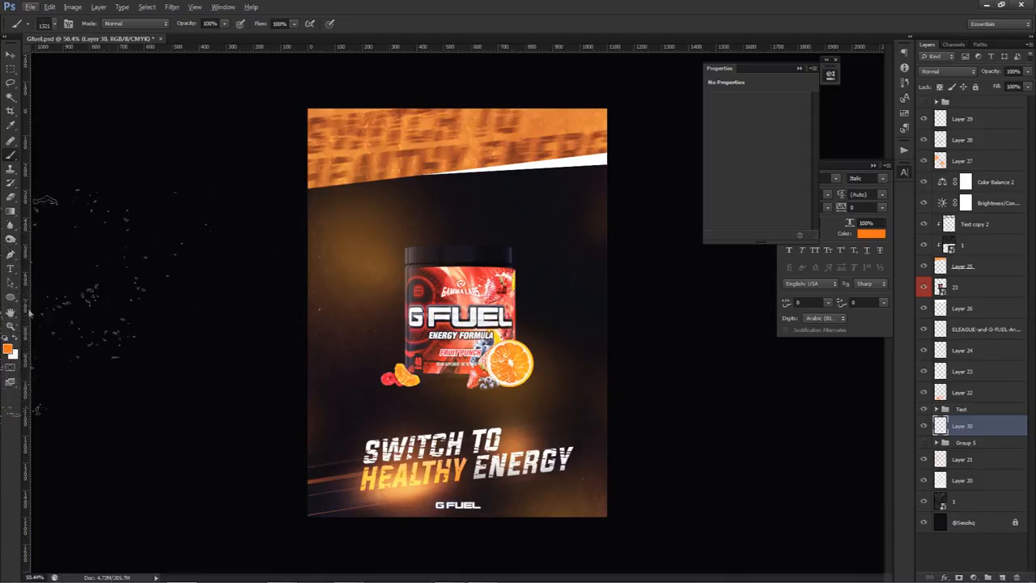
{"action": "left_click", "coordinate": [15, 339]}
- Try stamping white splatters over the poster's left side and lower right corner, and undo them
{"action": "left_click", "coordinate": [359, 317]}
{"action": "left_click", "coordinate": [559, 484]}
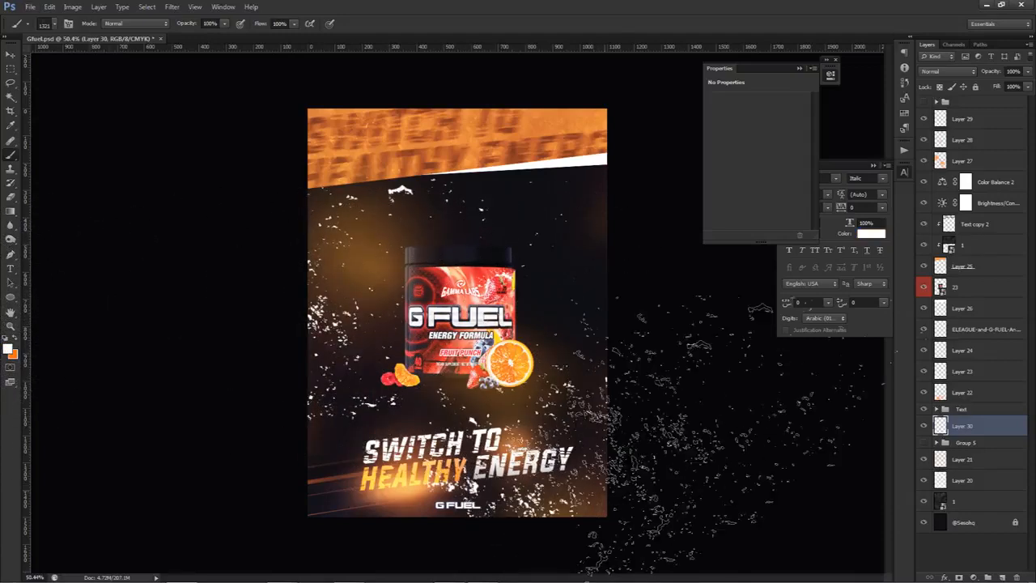
{"action": "key", "text": "ctrl+alt+z"}
{"action": "key", "text": "ctrl+alt+z"}
{"action": "key", "text": "ctrl+alt+z"}
{"action": "key", "text": "ctrl+alt+z"}
- Try the 1640, 1304 and 1223 px splatter brushes in white on the poster's lower right and upper left areas, and undo the stamps
{"action": "right_click", "coordinate": [595, 474]}
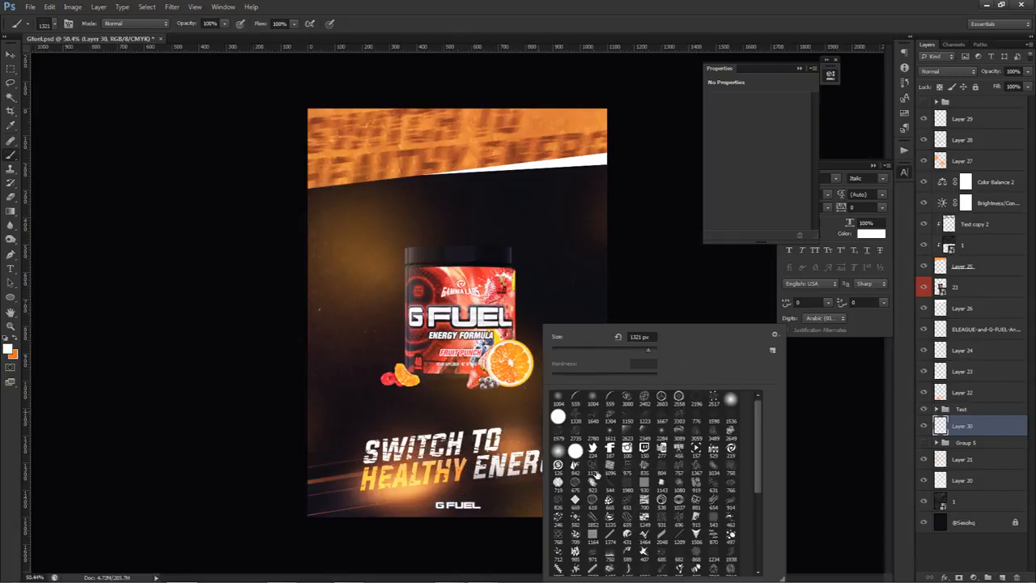
{"action": "left_click", "coordinate": [594, 417]}
{"action": "left_click", "coordinate": [476, 393]}
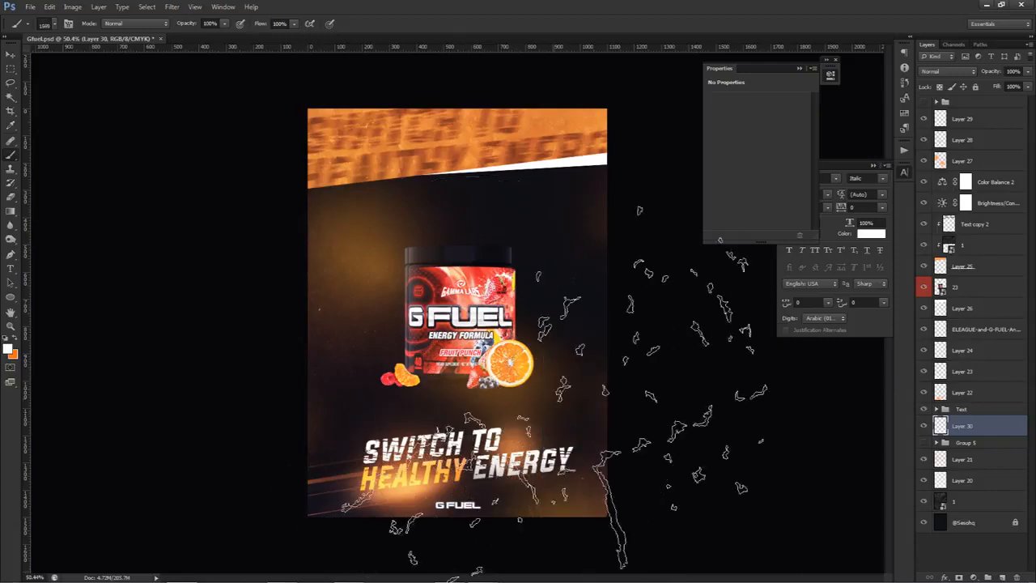
{"action": "right_click", "coordinate": [615, 401]}
{"action": "left_click", "coordinate": [630, 416]}
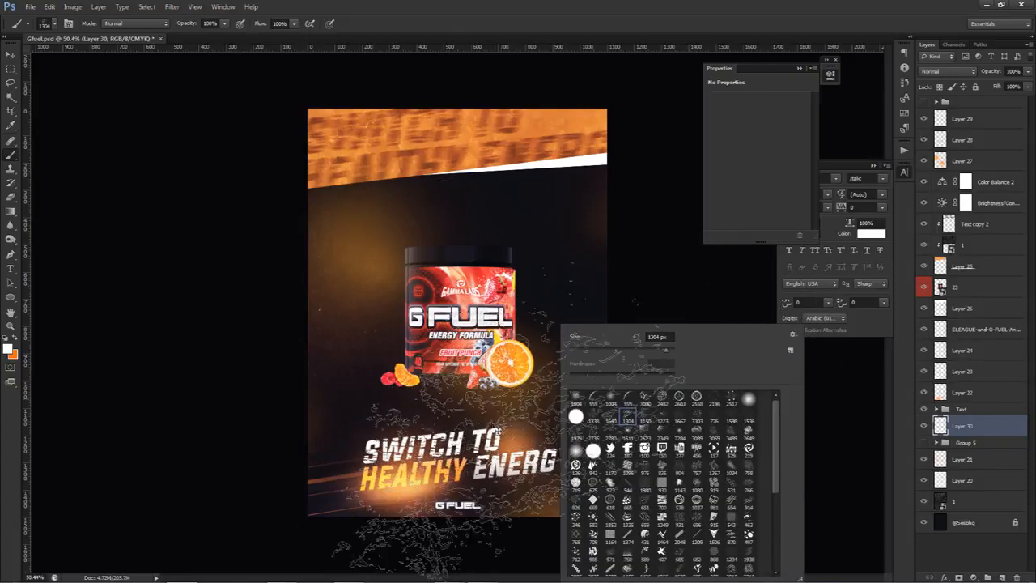
{"action": "left_click", "coordinate": [522, 469]}
{"action": "left_click", "coordinate": [649, 488]}
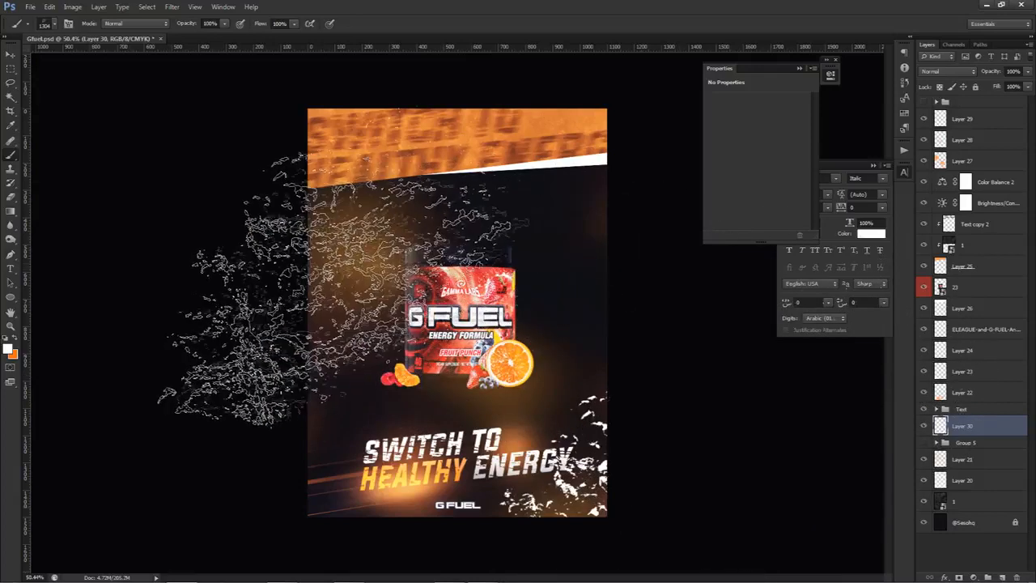
{"action": "right_click", "coordinate": [408, 296]}
{"action": "left_click", "coordinate": [508, 382]}
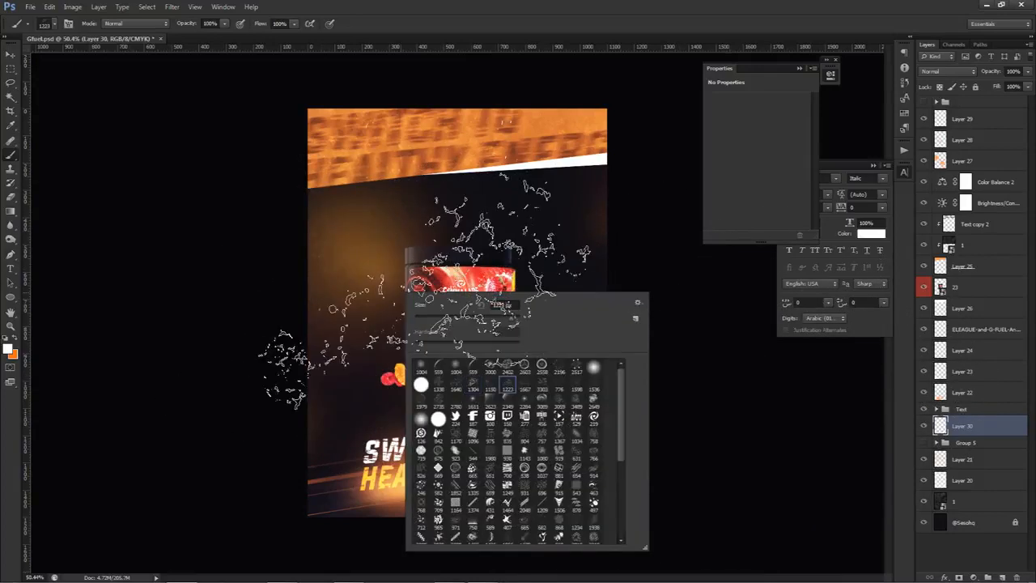
{"action": "left_click", "coordinate": [358, 252]}
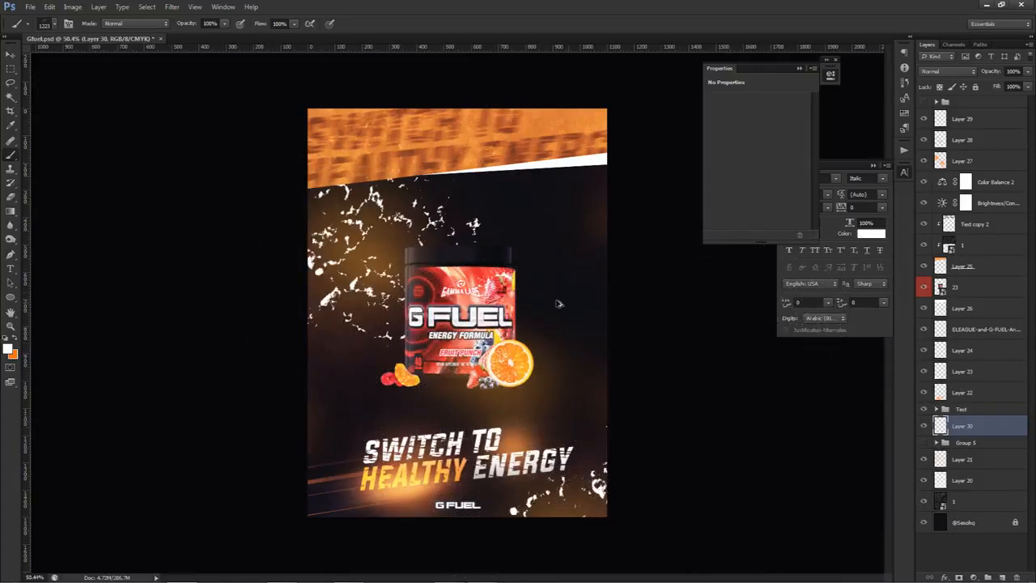
{"action": "key", "text": "ctrl+z"}
- Stamp white splatters with the 1150 px splatter brush across the lower right, upper right and left areas of the dark background
{"action": "right_click", "coordinate": [524, 306]}
{"action": "left_click", "coordinate": [611, 394]}
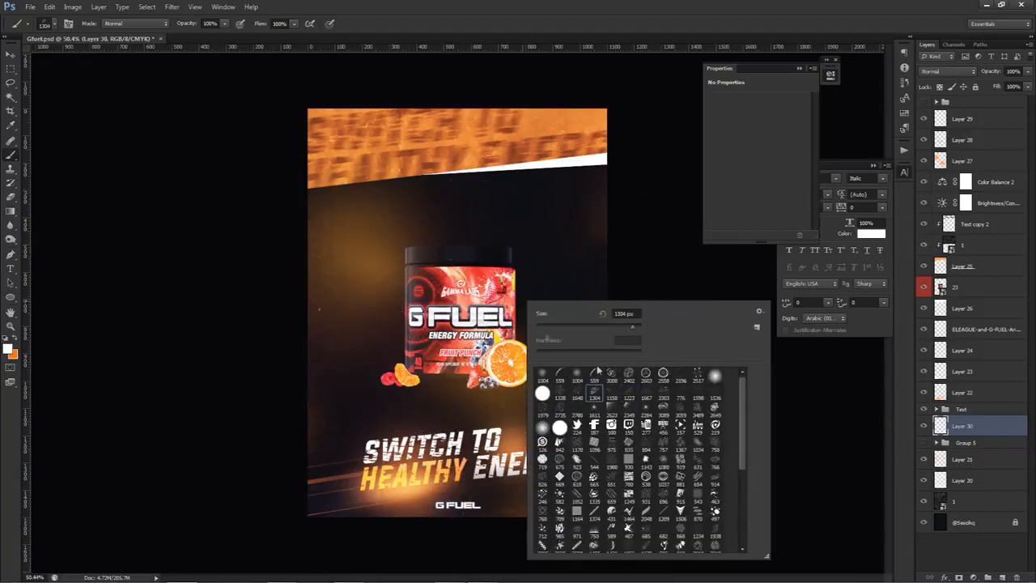
{"action": "left_click", "coordinate": [387, 310]}
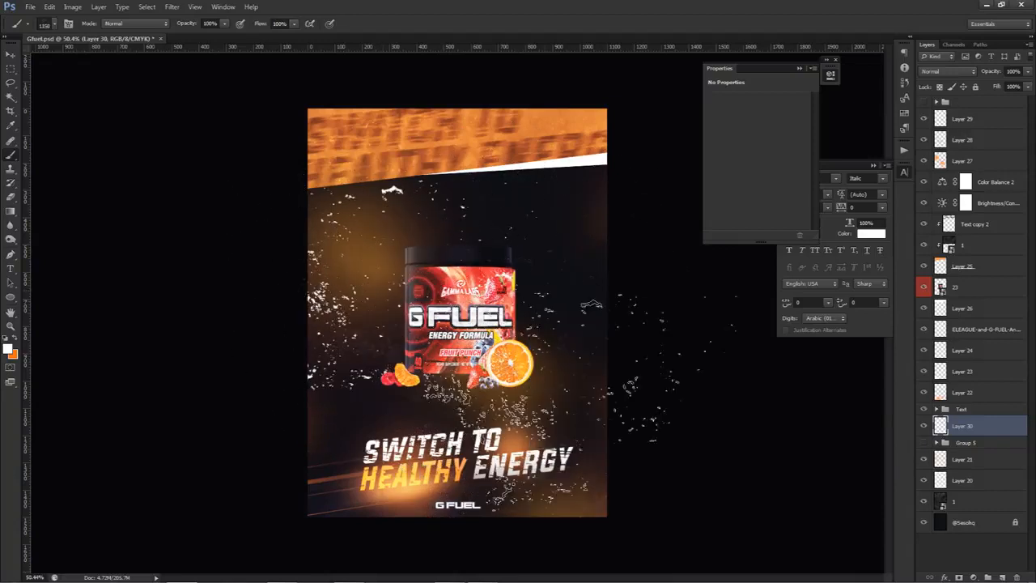
{"action": "key", "text": "ctrl+z"}
{"action": "left_click", "coordinate": [470, 330]}
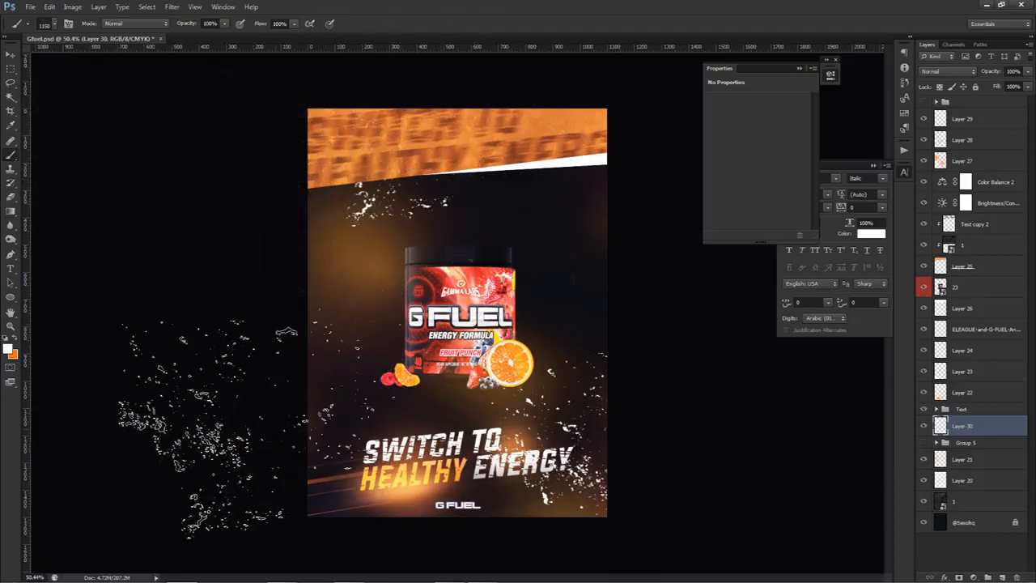
{"action": "left_click", "coordinate": [678, 151]}
{"action": "left_click", "coordinate": [252, 426]}
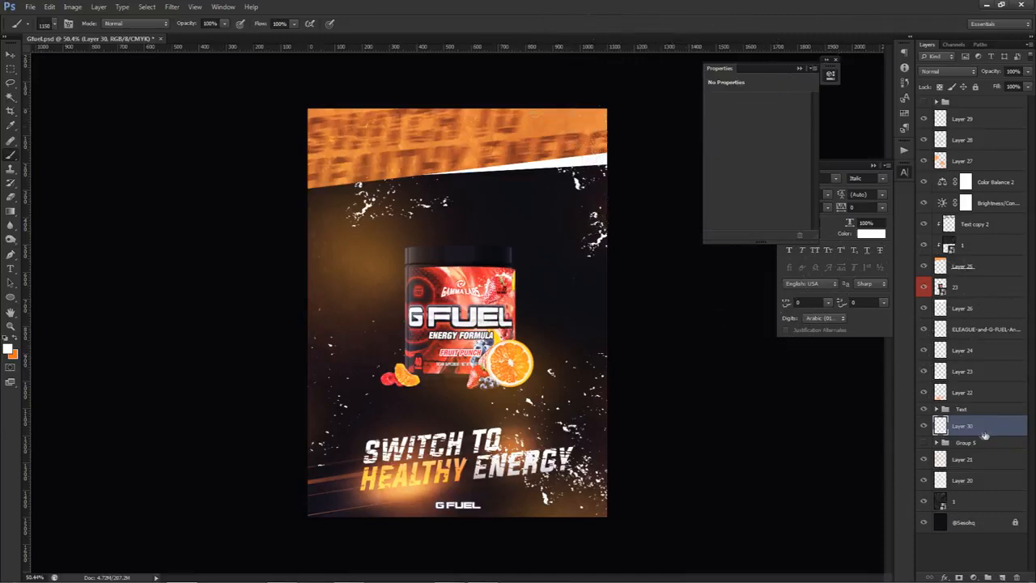
- Add a new layer above the white splatter layer, Layer 30, and clip it to that layer
{"action": "left_click", "coordinate": [923, 410]}
{"action": "left_click", "coordinate": [923, 409]}
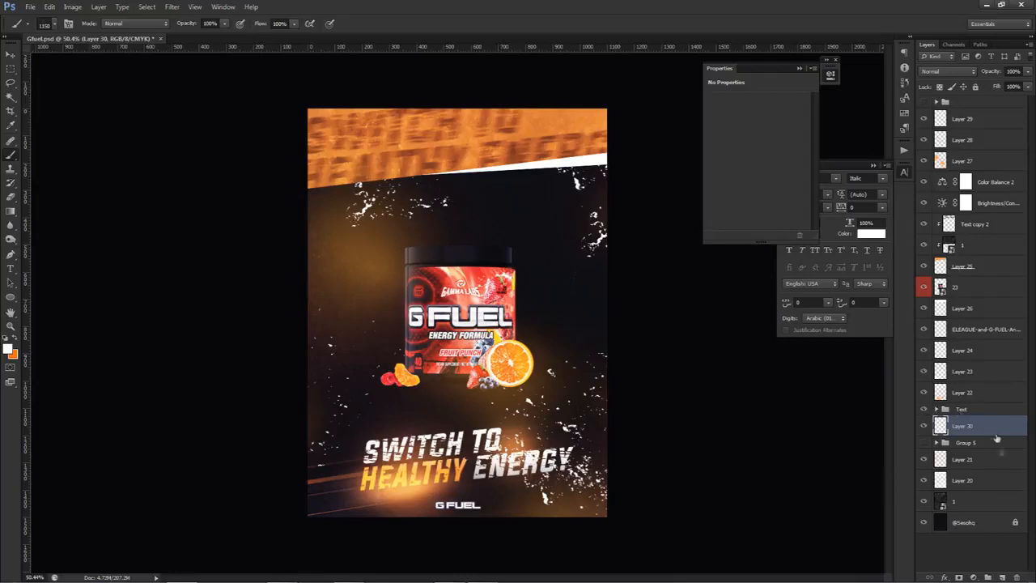
{"action": "left_click", "coordinate": [1004, 576]}
{"action": "right_click", "coordinate": [982, 425]}
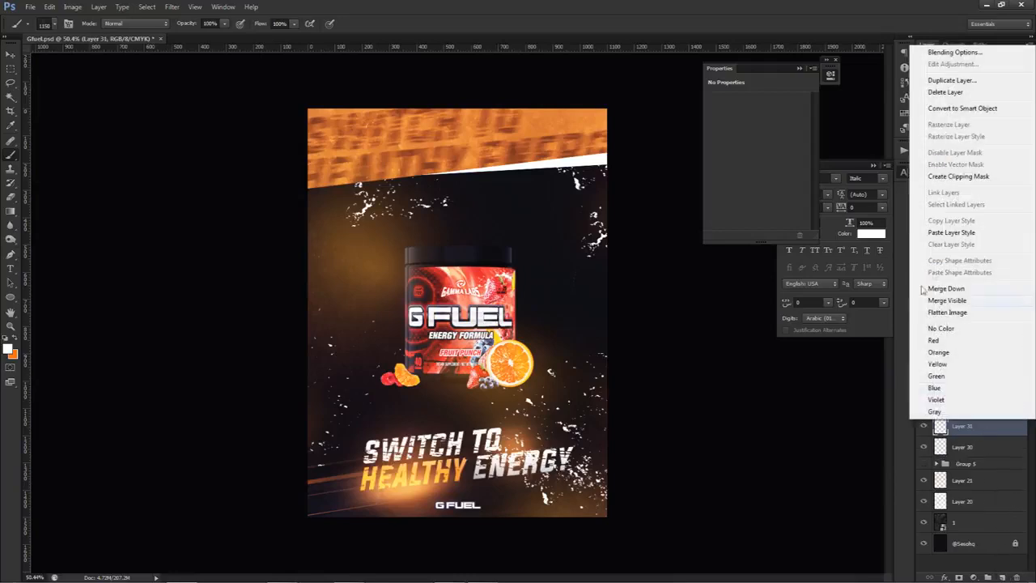
{"action": "left_click", "coordinate": [962, 176]}
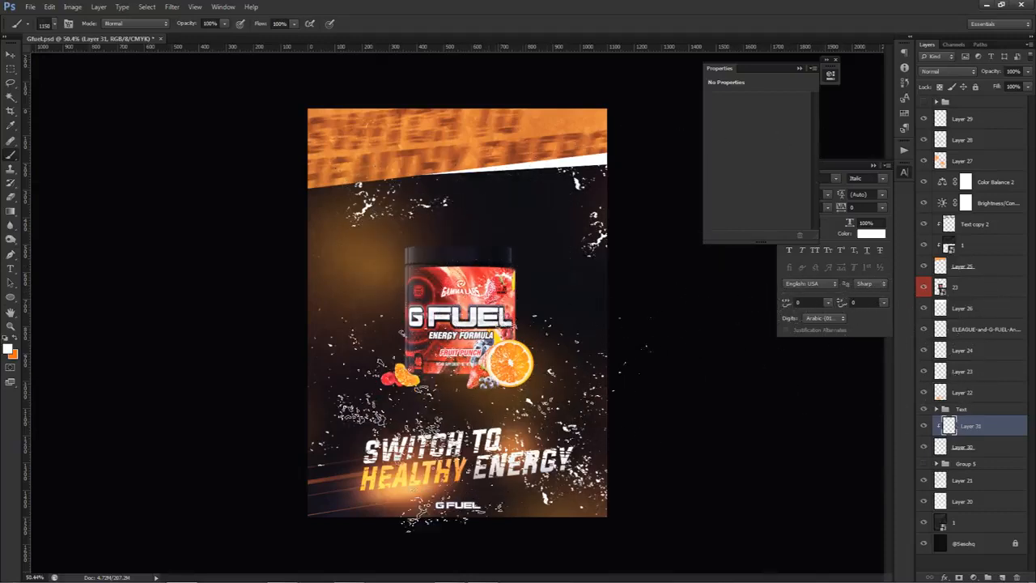
- Tint parts of the splatters in the lower right, left and upper areas yellow-orange with a soft 563 px round brush
{"action": "right_click", "coordinate": [510, 328]}
{"action": "left_click", "coordinate": [521, 452]}
{"action": "mouse_move", "coordinate": [463, 460]}
{"action": "left_mouse_down"}
{"action": "mouse_move", "coordinate": [439, 474]}
{"action": "mouse_move", "coordinate": [368, 466]}
{"action": "left_mouse_up"}
{"action": "left_click", "coordinate": [304, 470]}
{"action": "left_click_drag", "start_coordinate": [421, 397], "coordinate": [433, 397]}
{"action": "left_click", "coordinate": [528, 514]}
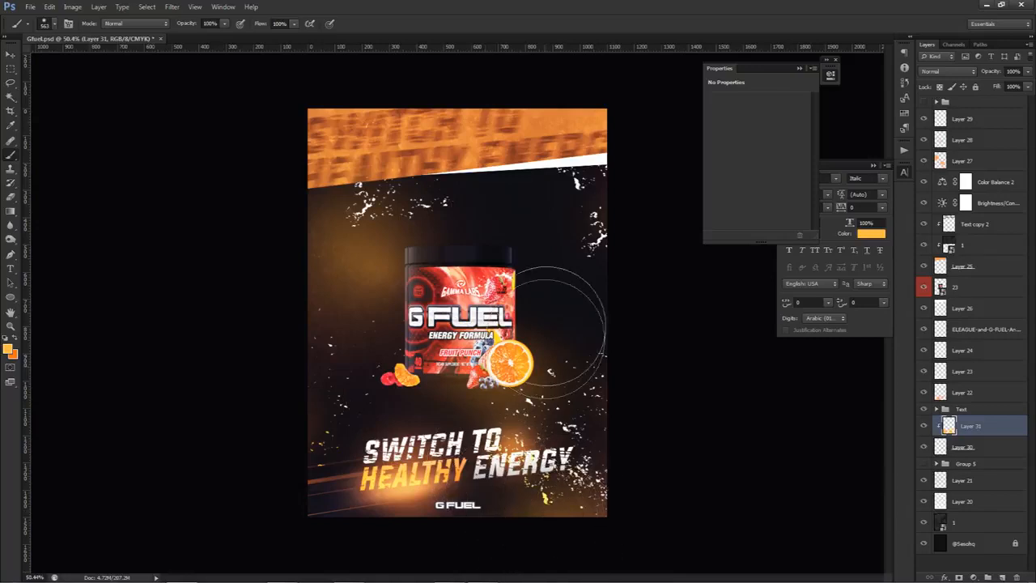
{"action": "left_click", "coordinate": [603, 236]}
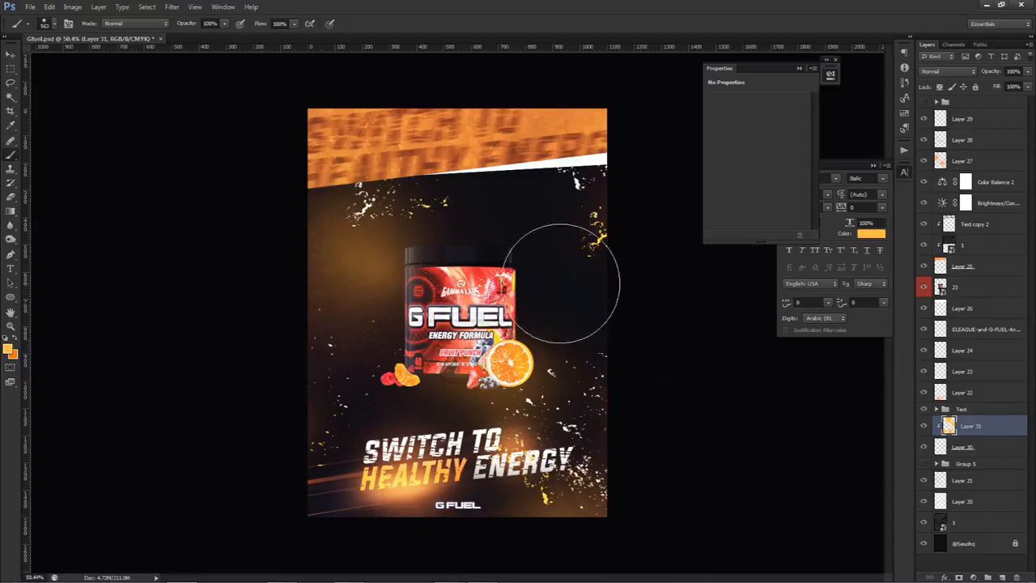
- Erase excess splatters on Layer 30 in the lower right corner, upper right and upper left with a soft round eraser
{"action": "left_click", "coordinate": [974, 448]}
{"action": "right_click", "coordinate": [613, 441]}
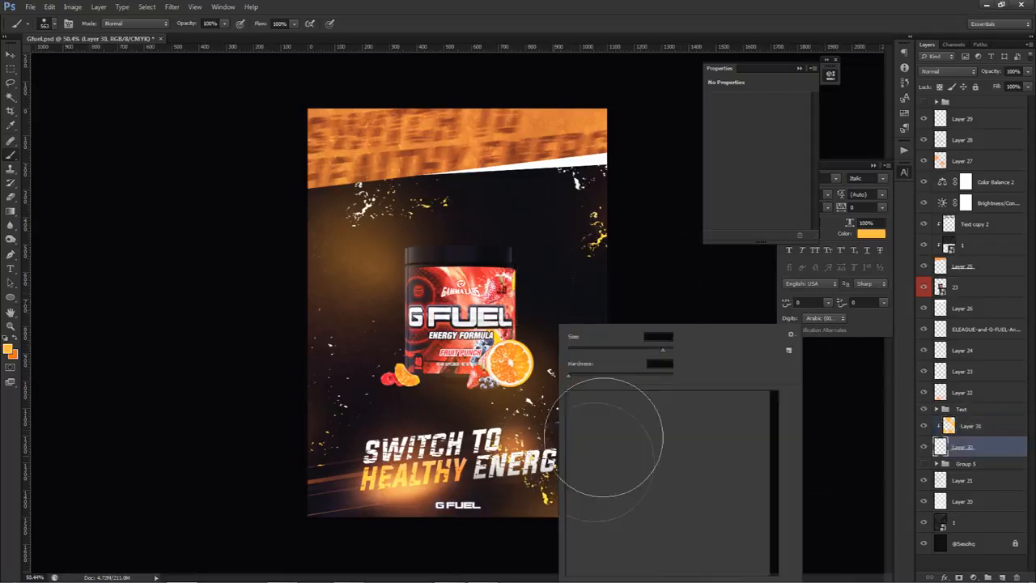
{"action": "left_click", "coordinate": [590, 452]}
{"action": "left_click_drag", "start_coordinate": [525, 458], "coordinate": [408, 451]}
{"action": "key", "text": "e"}
{"action": "right_click", "coordinate": [508, 464]}
{"action": "left_click", "coordinate": [543, 453]}
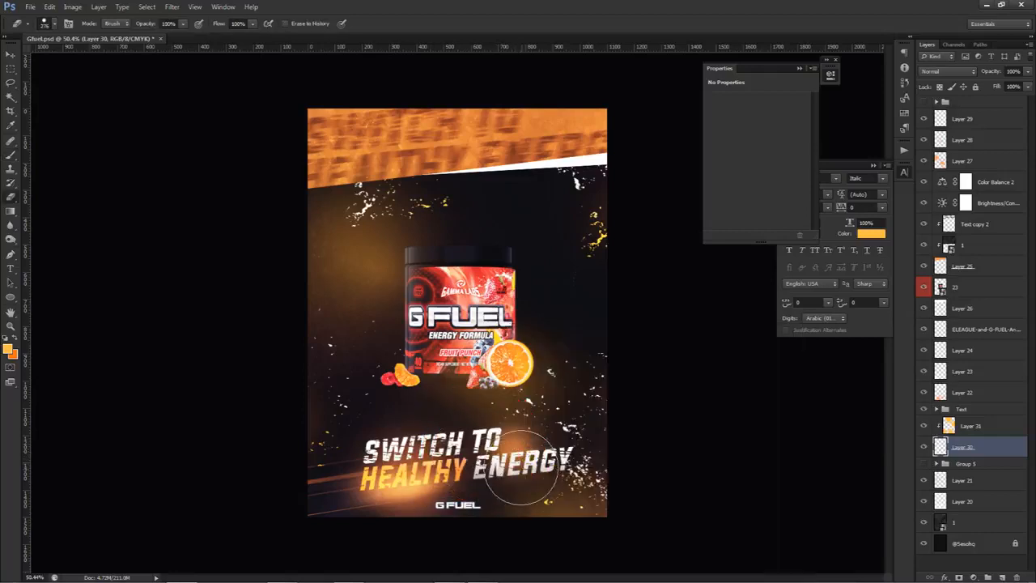
{"action": "left_click_drag", "start_coordinate": [593, 489], "coordinate": [638, 510]}
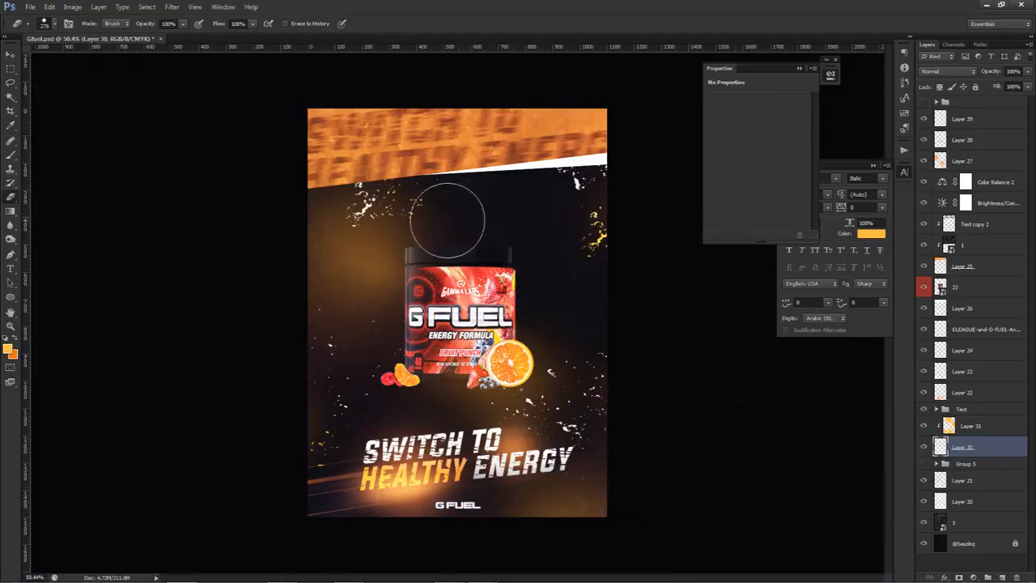
{"action": "mouse_move", "coordinate": [595, 273]}
{"action": "left_mouse_down"}
{"action": "mouse_move", "coordinate": [697, 298]}
{"action": "mouse_move", "coordinate": [596, 248]}
{"action": "left_mouse_up"}
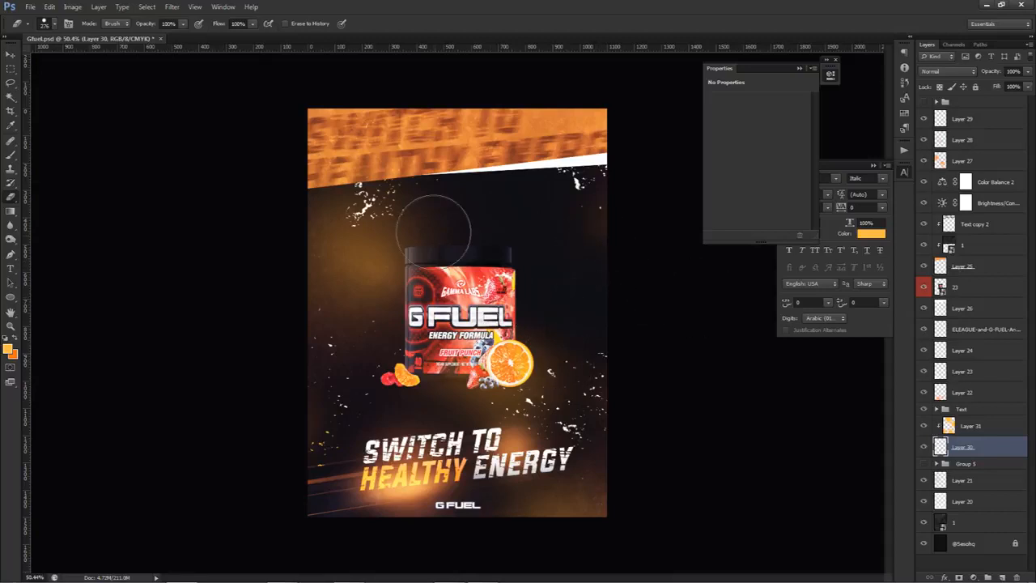
{"action": "left_click_drag", "start_coordinate": [348, 249], "coordinate": [345, 219]}
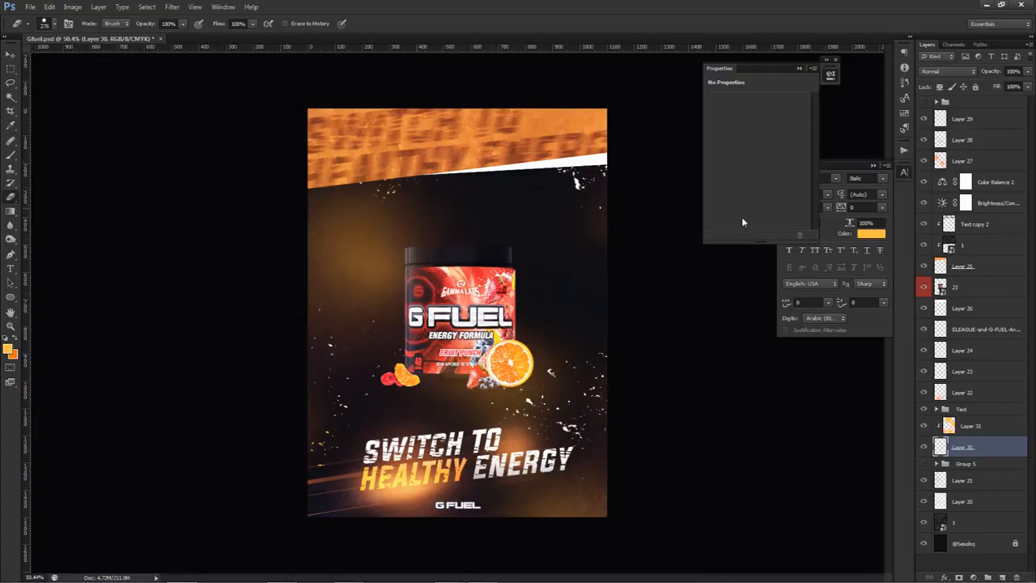
- Paint a soft white glow over the poster's top edge on a new layer above Layer 29 and set its opacity to 35%
{"action": "left_click", "coordinate": [966, 119]}
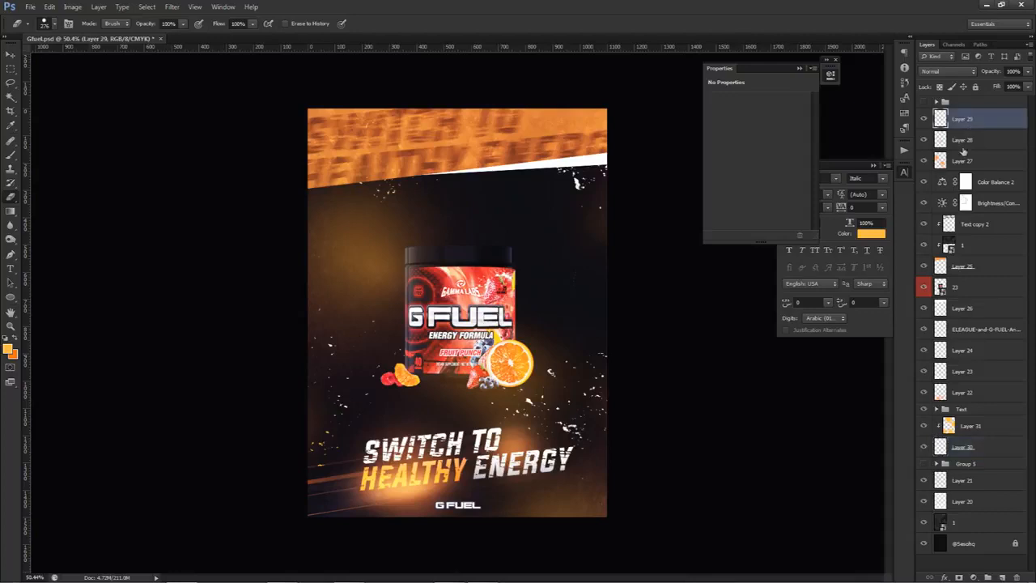
{"action": "left_click", "coordinate": [1002, 576]}
{"action": "key", "text": "b"}
{"action": "mouse_move", "coordinate": [449, 217]}
{"action": "left_mouse_down"}
{"action": "mouse_move", "coordinate": [539, 209]}
{"action": "mouse_move", "coordinate": [482, 228]}
{"action": "mouse_move", "coordinate": [506, 229]}
{"action": "left_mouse_up"}
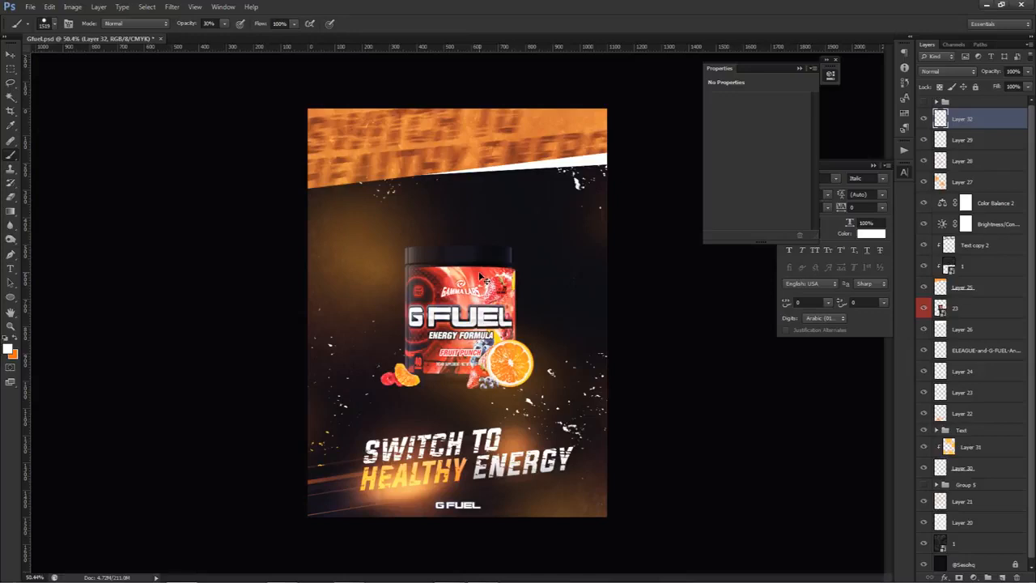
{"action": "mouse_move", "coordinate": [445, 185]}
{"action": "left_mouse_down"}
{"action": "mouse_move", "coordinate": [470, 245]}
{"action": "mouse_move", "coordinate": [442, 202]}
{"action": "left_mouse_up"}
{"action": "scroll", "coordinate": [484, 265], "scroll_direction": "down", "scroll_amount": 2}
{"action": "right_click", "coordinate": [485, 272]}
{"action": "left_click", "coordinate": [503, 397]}
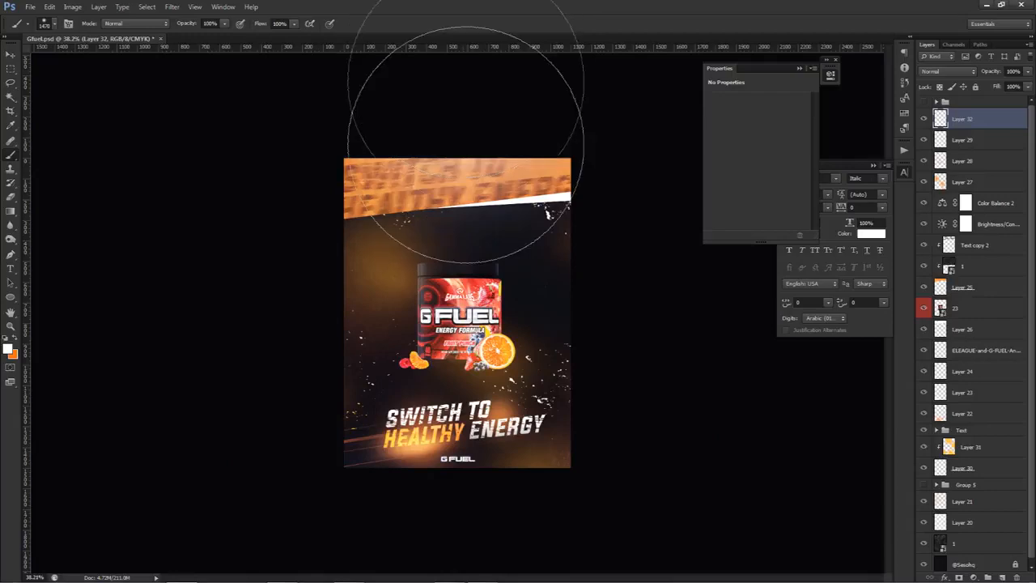
{"action": "scroll", "coordinate": [463, 51], "scroll_direction": "up", "scroll_amount": 2}
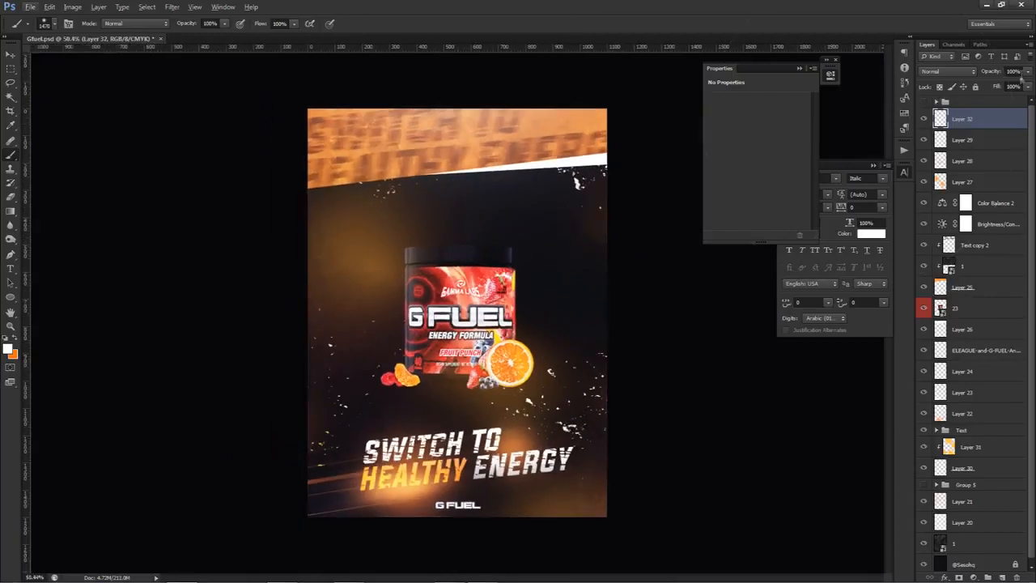
{"action": "left_click_drag", "start_coordinate": [1007, 86], "coordinate": [1002, 81]}
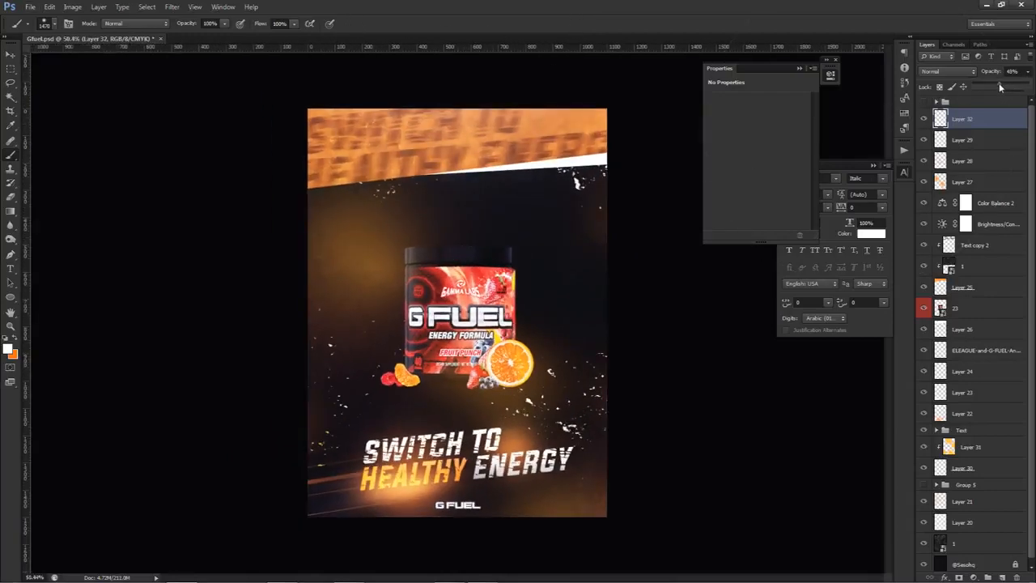
- Add a Brightness/Contrast adjustment above Layer 32 with brightness -13 and contrast 60
{"action": "left_click", "coordinate": [973, 577]}
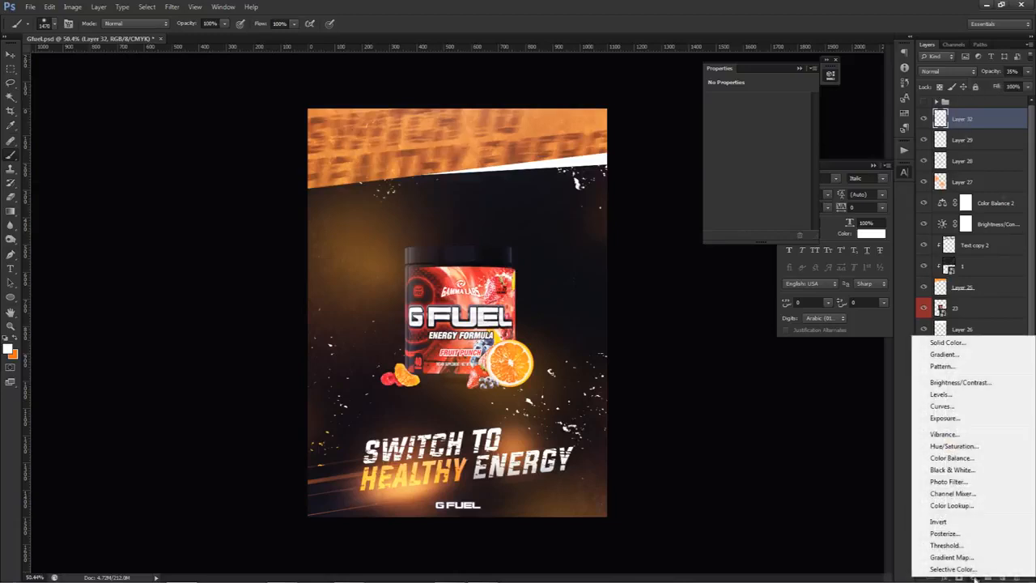
{"action": "left_click", "coordinate": [958, 385]}
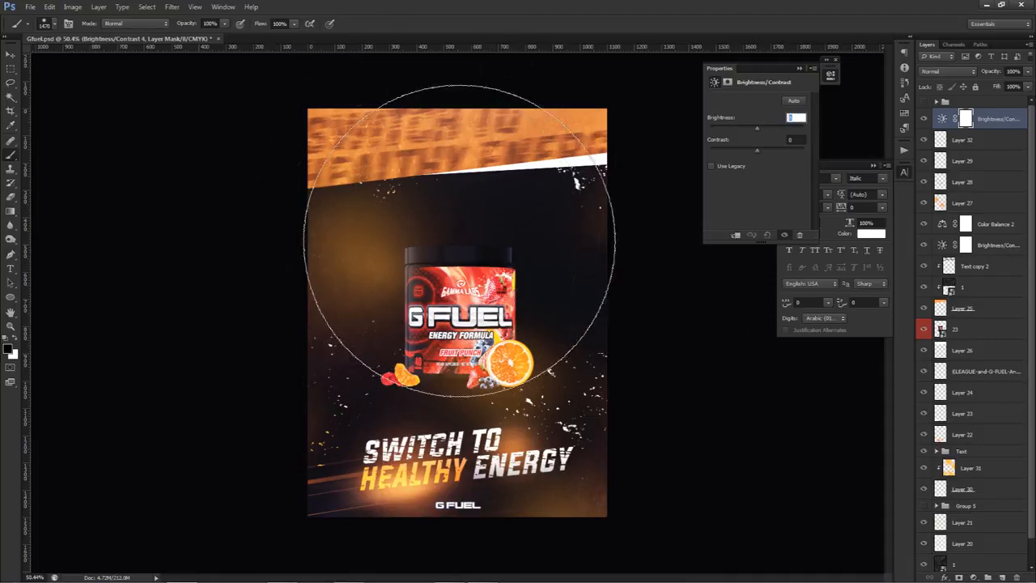
{"action": "type", "text": "-13"}
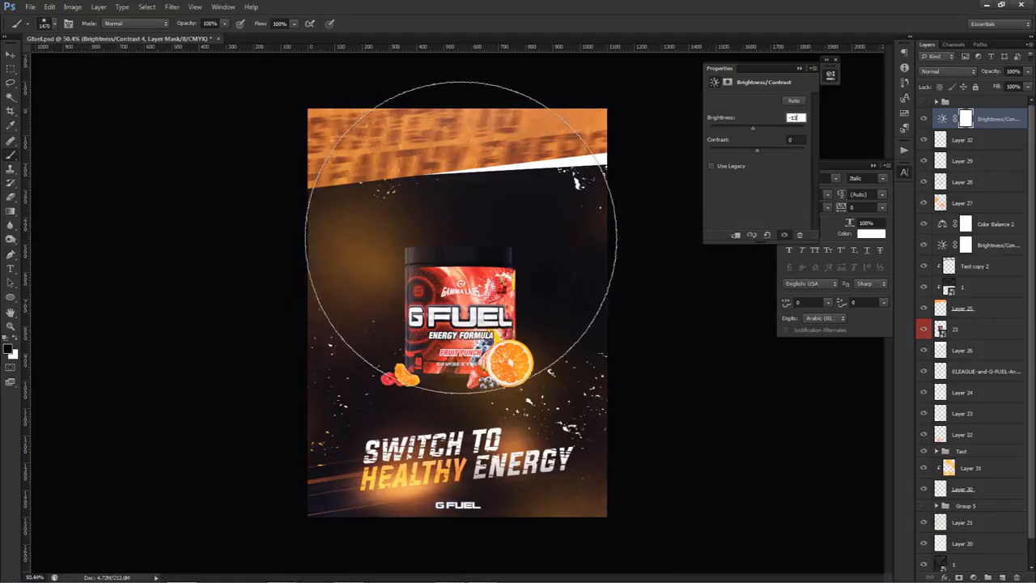
{"action": "type", "text": "72"}
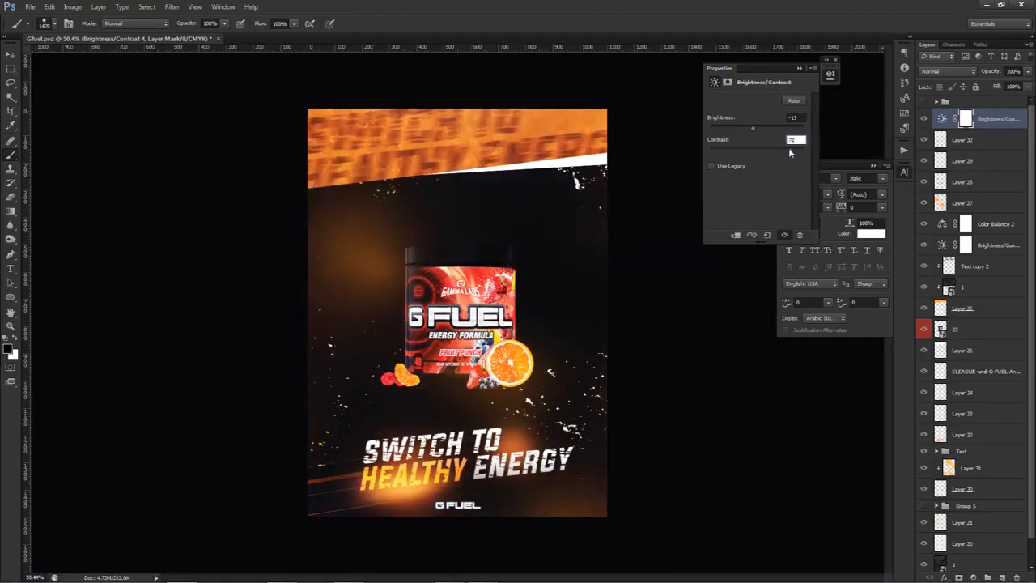
{"action": "left_click", "coordinate": [946, 120]}
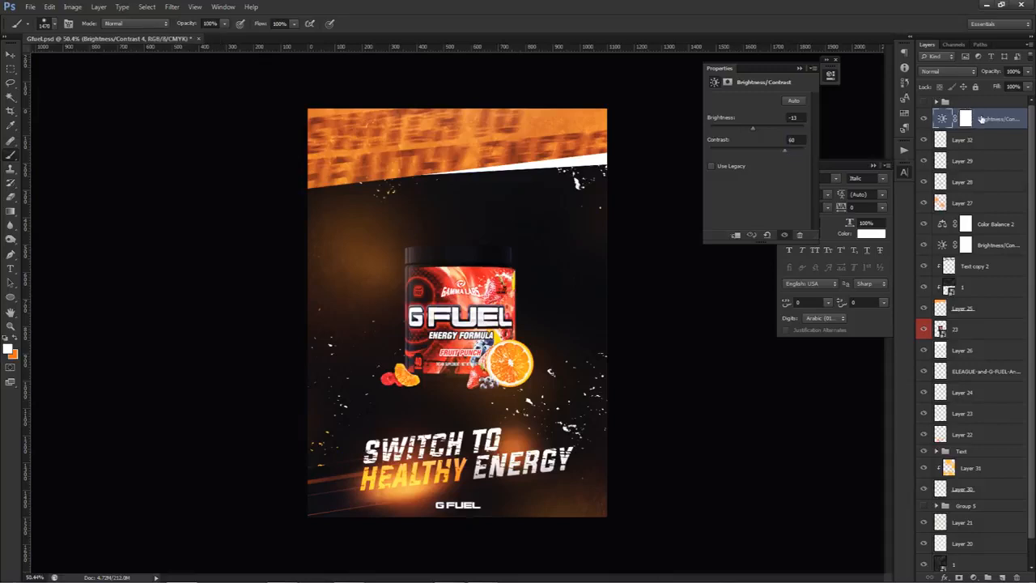
- Add a Vibrance adjustment on top with vibrance +24 and slightly reduced saturation, and compare the poster with and without it
{"action": "left_click", "coordinate": [975, 577]}
{"action": "left_click", "coordinate": [944, 436]}
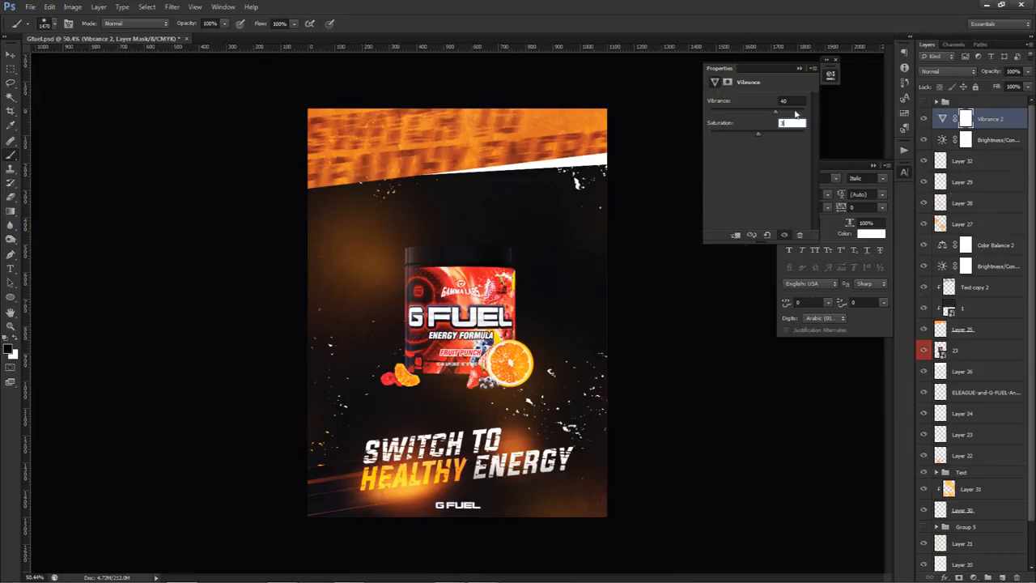
{"action": "left_click_drag", "start_coordinate": [758, 135], "coordinate": [752, 135]}
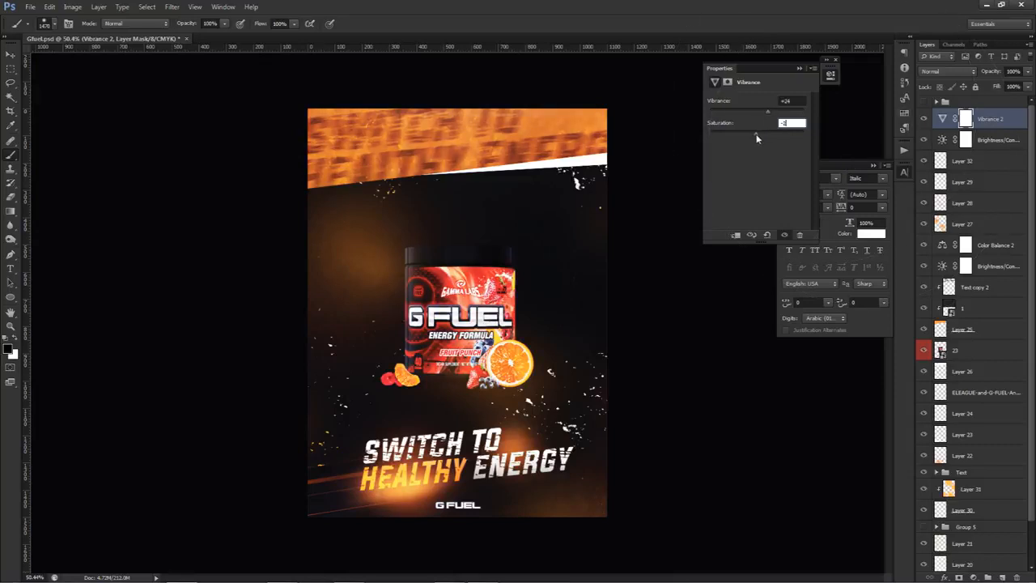
{"action": "left_click", "coordinate": [923, 119]}
{"action": "left_click", "coordinate": [923, 120]}
- On a new top layer, dab soft yellow-orange glows sampled from the slogan at the upper right, below the tub and lower right corner
{"action": "left_click", "coordinate": [1001, 576]}
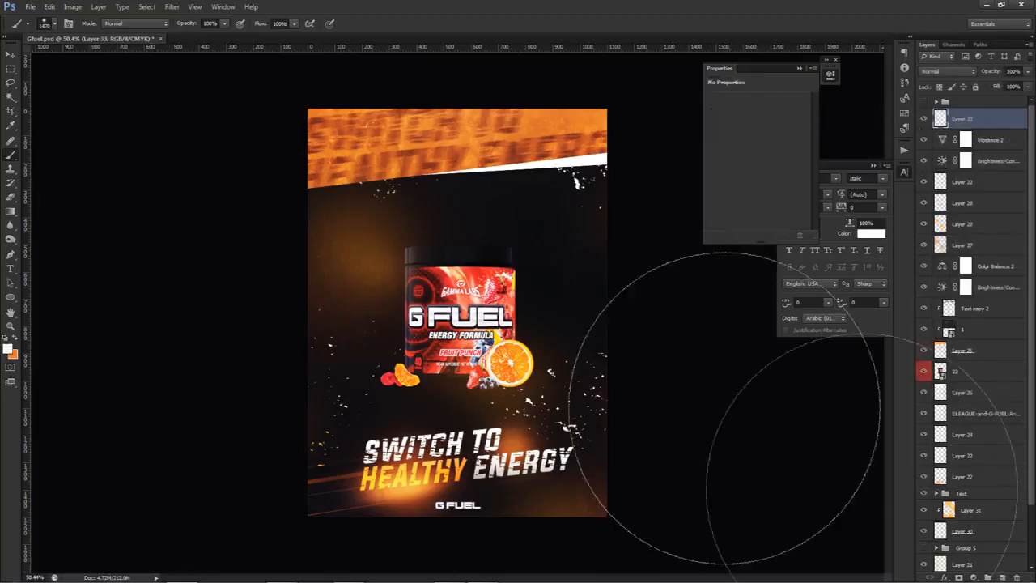
{"action": "left_click", "coordinate": [391, 271], "text": "alt"}
{"action": "left_click", "coordinate": [447, 458], "text": "alt"}
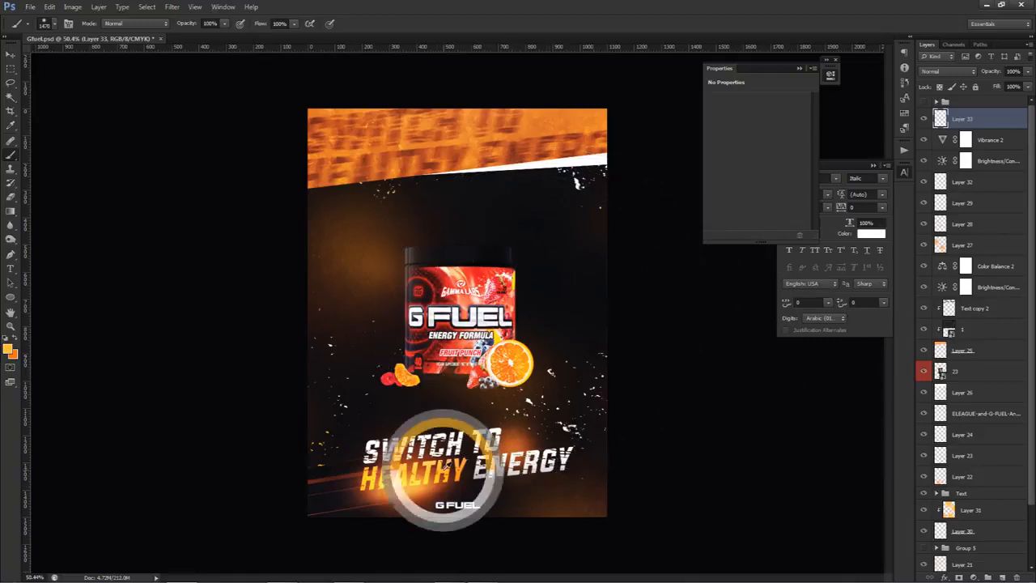
{"action": "left_click", "coordinate": [442, 458], "text": "alt"}
{"action": "left_click_drag", "start_coordinate": [517, 240], "coordinate": [386, 225]}
{"action": "left_click_drag", "start_coordinate": [454, 221], "coordinate": [471, 226]}
{"action": "left_click", "coordinate": [530, 182]}
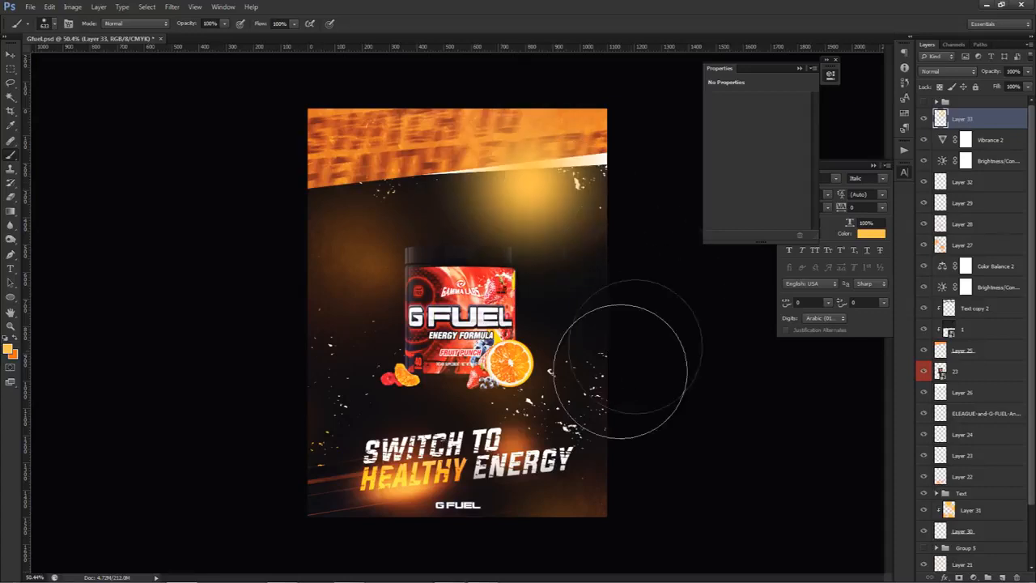
{"action": "left_click", "coordinate": [415, 413]}
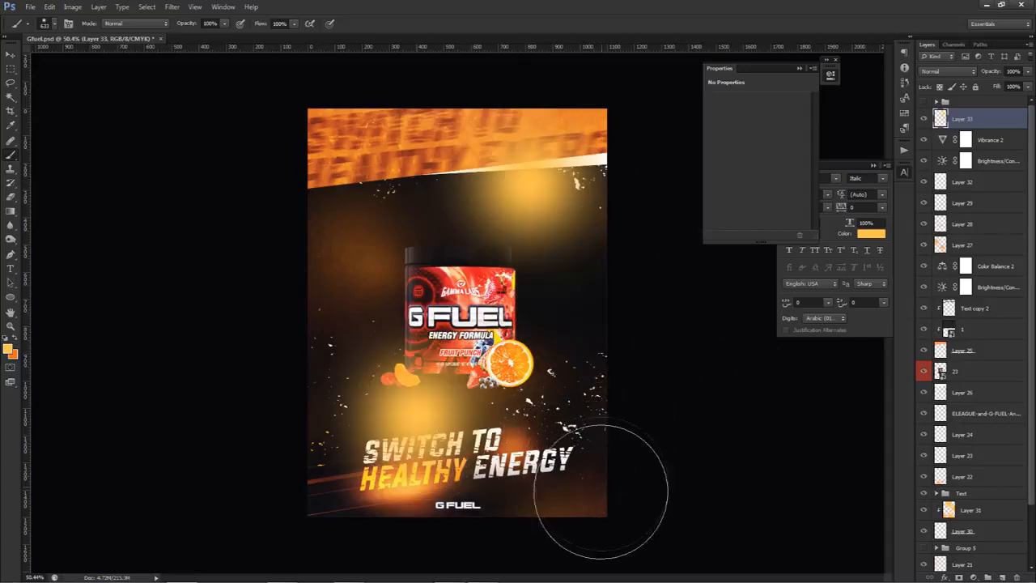
- Set the new glow layer to Linear Dodge (Add) blending and lower its opacity to 22%
{"action": "left_click", "coordinate": [949, 71]}
{"action": "left_click", "coordinate": [943, 186]}
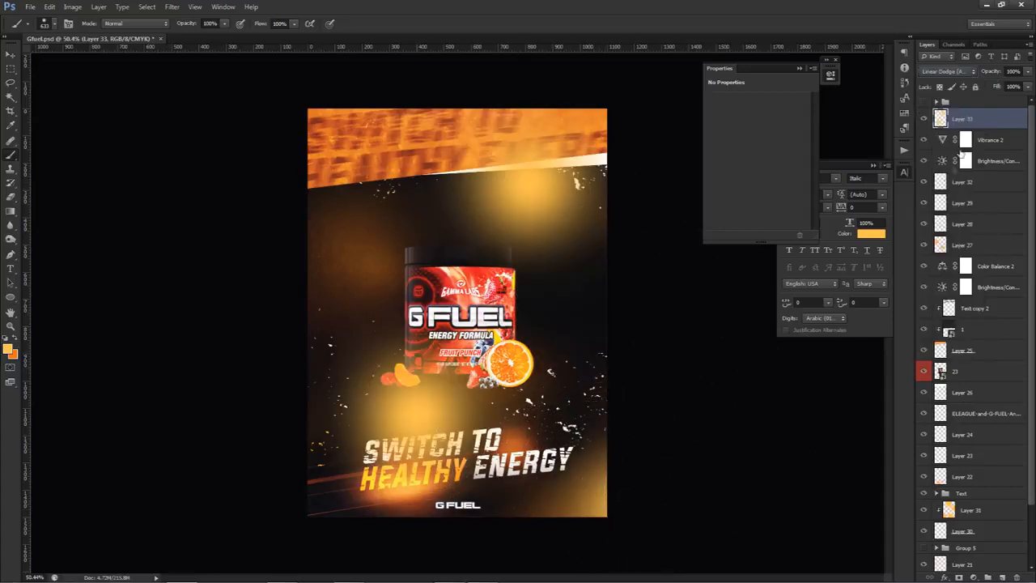
{"action": "left_click", "coordinate": [1026, 71]}
{"action": "left_click_drag", "start_coordinate": [1025, 87], "coordinate": [985, 88]}
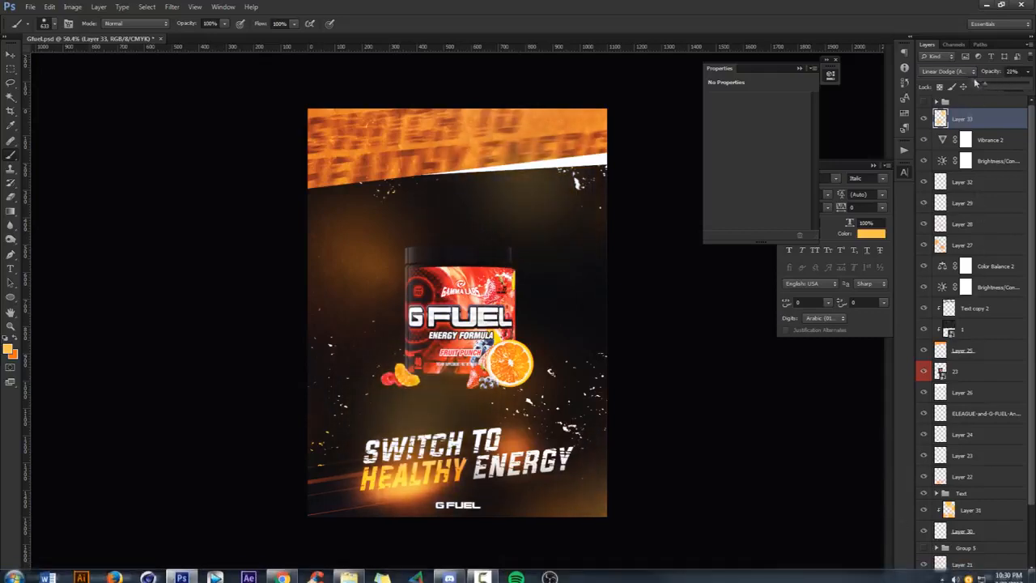
{"action": "left_click", "coordinate": [960, 73]}
{"action": "left_click", "coordinate": [1002, 121]}
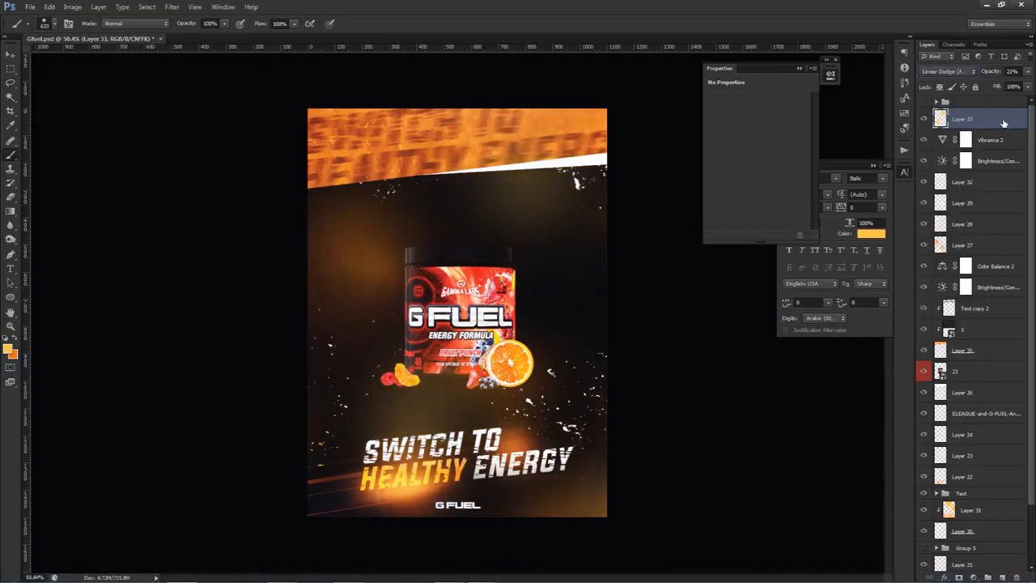
- Shift the glow layer's hue toward orange with Hue/Saturation
{"action": "key", "text": "ctrl+u"}
{"action": "mouse_move", "coordinate": [743, 311]}
{"action": "left_mouse_down"}
{"action": "mouse_move", "coordinate": [735, 318]}
{"action": "mouse_move", "coordinate": [743, 312]}
{"action": "left_mouse_up"}
{"action": "left_click", "coordinate": [871, 258]}
- Erase the orange glow over the tub and the area around it with a large soft eraser, undoing the last erasure
{"action": "key", "text": "e"}
{"action": "left_click_drag", "start_coordinate": [519, 221], "coordinate": [541, 223]}
{"action": "right_click", "coordinate": [525, 273]}
{"action": "mouse_move", "coordinate": [445, 323]}
{"action": "left_mouse_down"}
{"action": "mouse_move", "coordinate": [434, 253]}
{"action": "mouse_move", "coordinate": [465, 253]}
{"action": "left_mouse_up"}
{"action": "left_click_drag", "start_coordinate": [470, 292], "coordinate": [486, 212]}
{"action": "left_click_drag", "start_coordinate": [468, 172], "coordinate": [476, 172]}
{"action": "left_click_drag", "start_coordinate": [470, 352], "coordinate": [479, 348]}
{"action": "right_click", "coordinate": [405, 468]}
{"action": "left_click", "coordinate": [403, 466]}
{"action": "key", "text": "ctrl+z"}
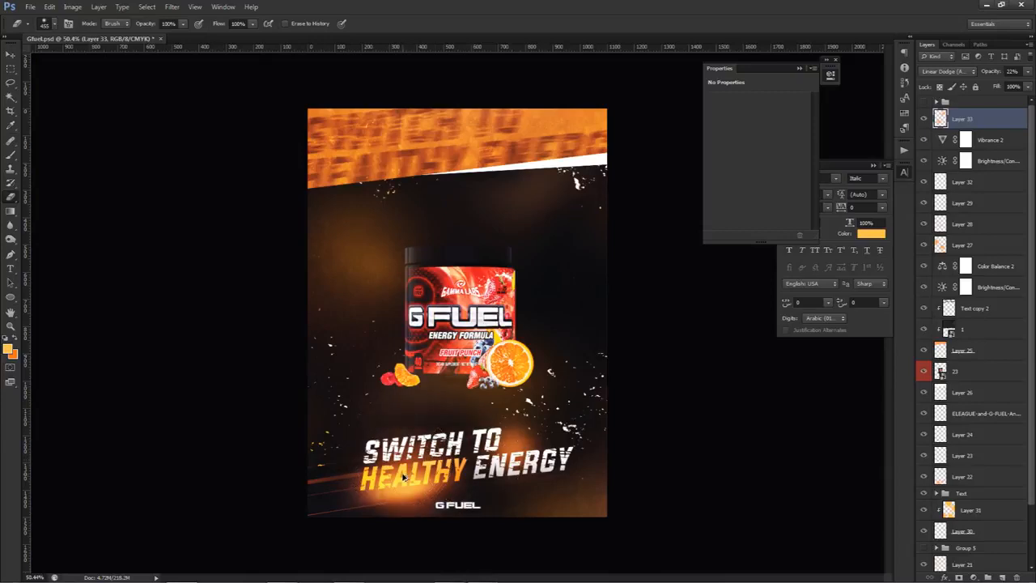
- Fine-tune the brightness of the Brightness/Contrast adjustment below Vibrance 2
{"action": "key", "text": "v"}
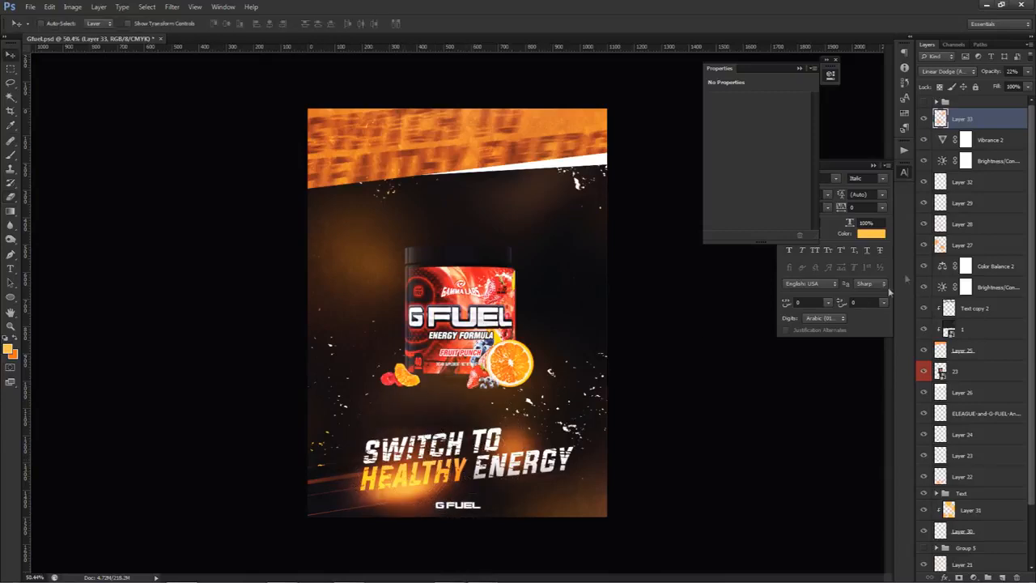
{"action": "left_click", "coordinate": [964, 160]}
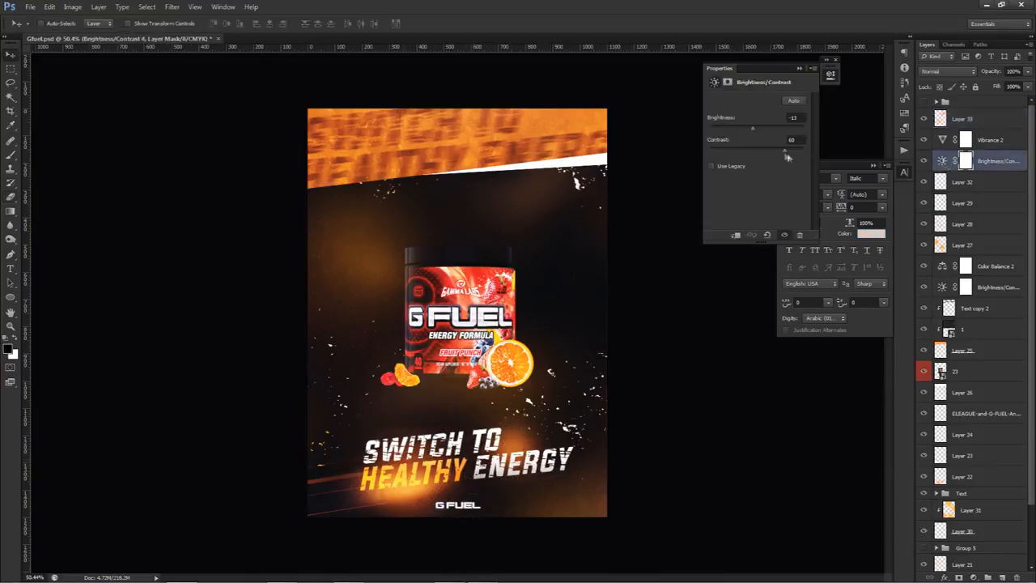
{"action": "left_click_drag", "start_coordinate": [759, 128], "coordinate": [750, 126]}
- Set the midtones yellow-blue value of Color Balance 2 to +63 and select Layer 32
{"action": "left_click", "coordinate": [940, 267]}
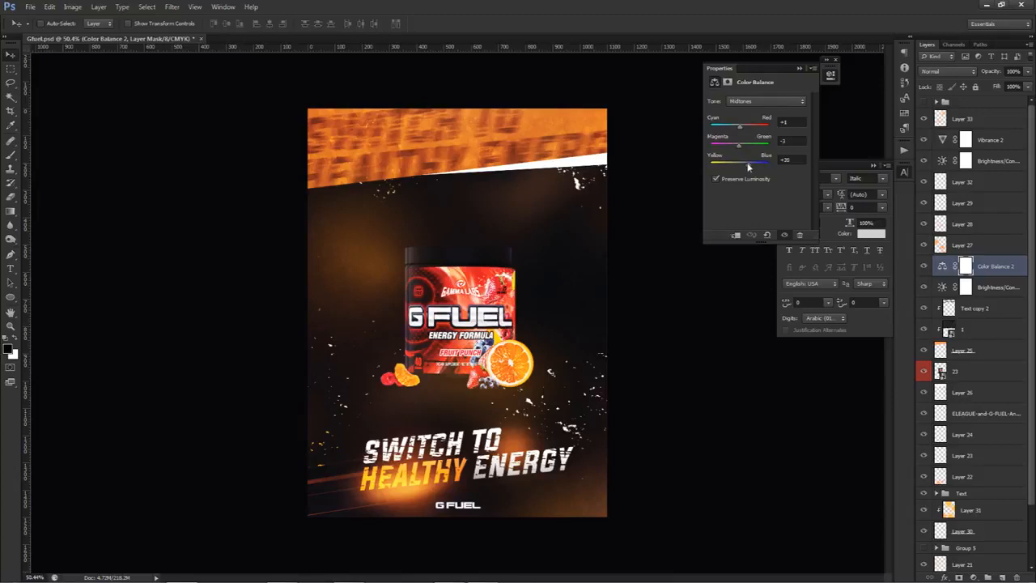
{"action": "left_click_drag", "start_coordinate": [752, 165], "coordinate": [758, 165]}
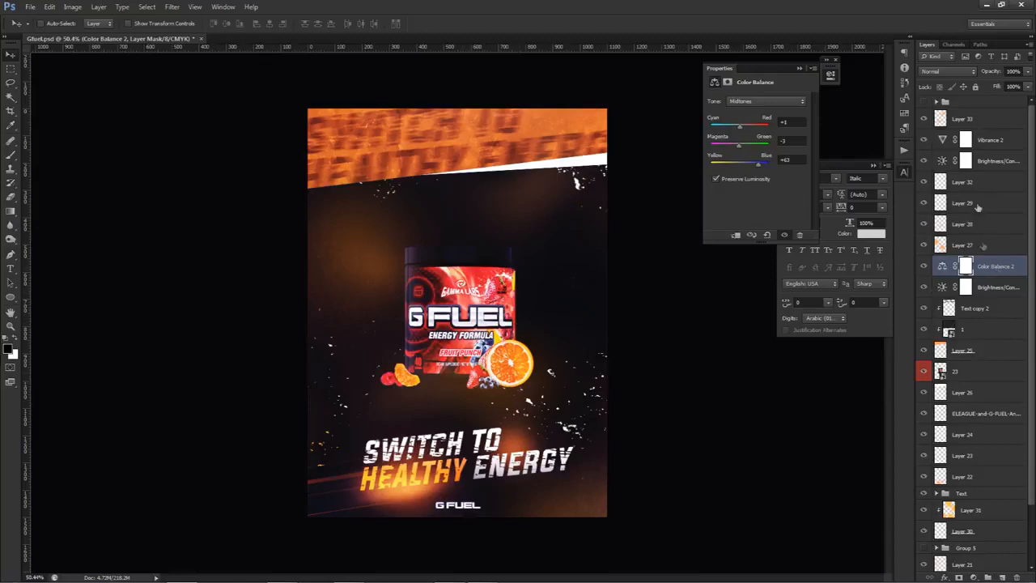
{"action": "left_click", "coordinate": [987, 141]}
{"action": "left_click", "coordinate": [977, 188]}
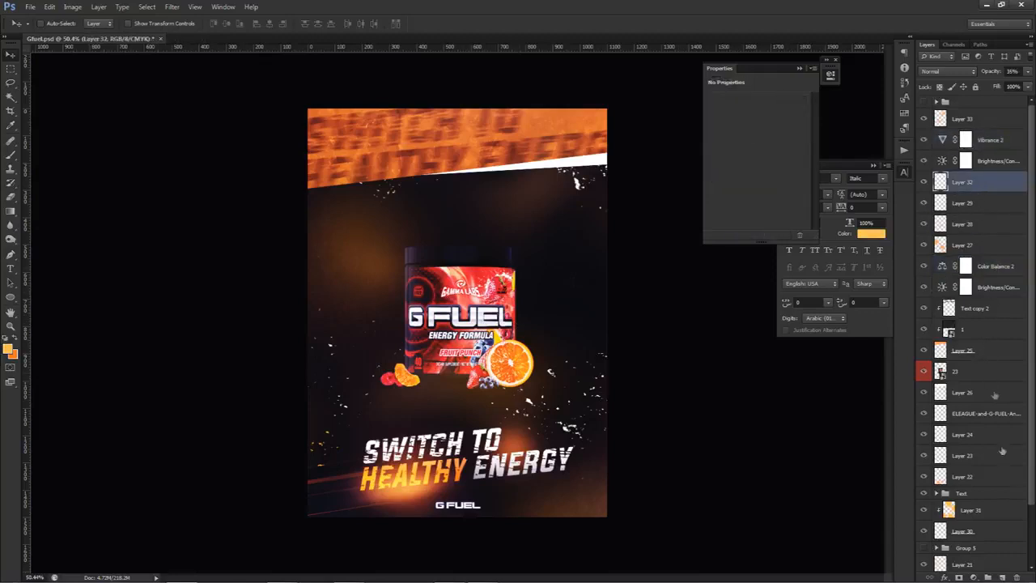
- Paint a large soft glow over the tub's lower part on a new layer, using an orange sampled from the slogan
{"action": "left_click", "coordinate": [1001, 577]}
{"action": "key", "text": "b"}
{"action": "left_click", "coordinate": [510, 362], "text": "alt"}
{"action": "left_click_drag", "start_coordinate": [510, 362], "coordinate": [529, 353]}
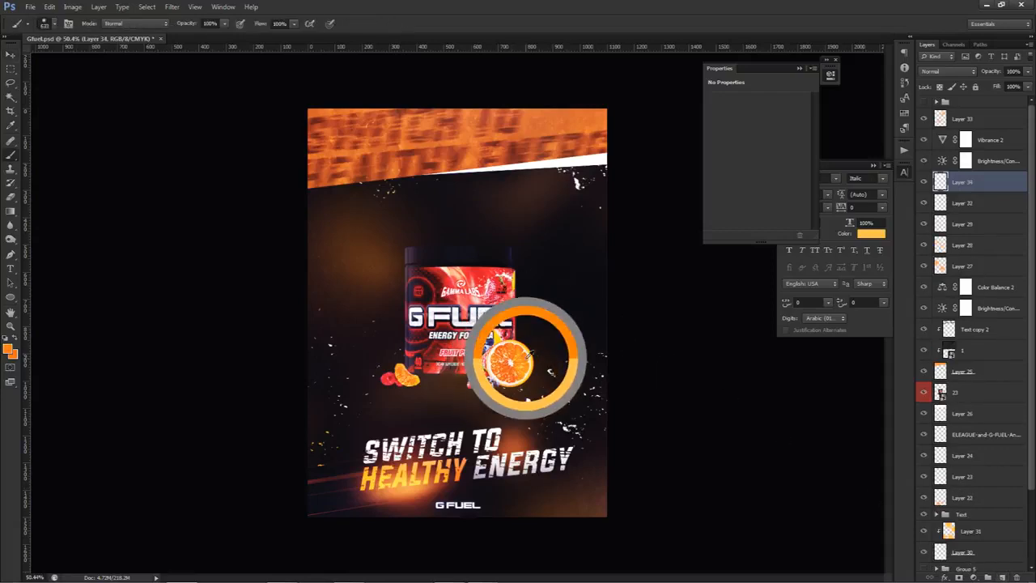
{"action": "left_click", "coordinate": [469, 467], "text": "alt"}
{"action": "left_click_drag", "start_coordinate": [469, 468], "coordinate": [456, 464]}
{"action": "right_click", "coordinate": [471, 421], "text": "alt"}
{"action": "left_click", "coordinate": [471, 335]}
{"action": "right_click", "coordinate": [477, 360], "text": "alt"}
{"action": "key", "text": "ctrl+z"}
{"action": "left_click", "coordinate": [473, 357]}
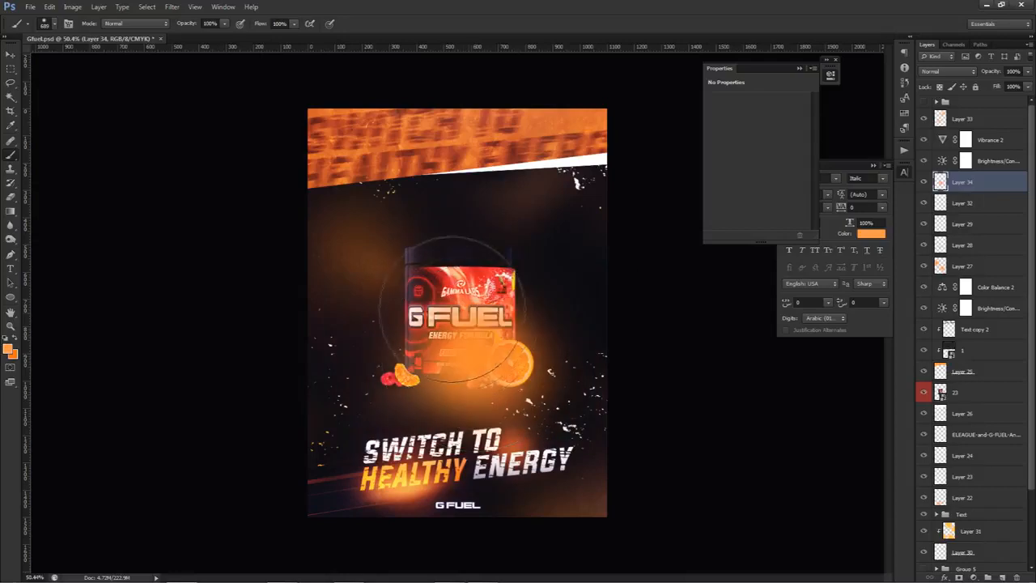
- Blend the new glow layer with Linear Dodge (Add) at 60% opacity
{"action": "left_click", "coordinate": [947, 71]}
{"action": "left_click", "coordinate": [946, 175]}
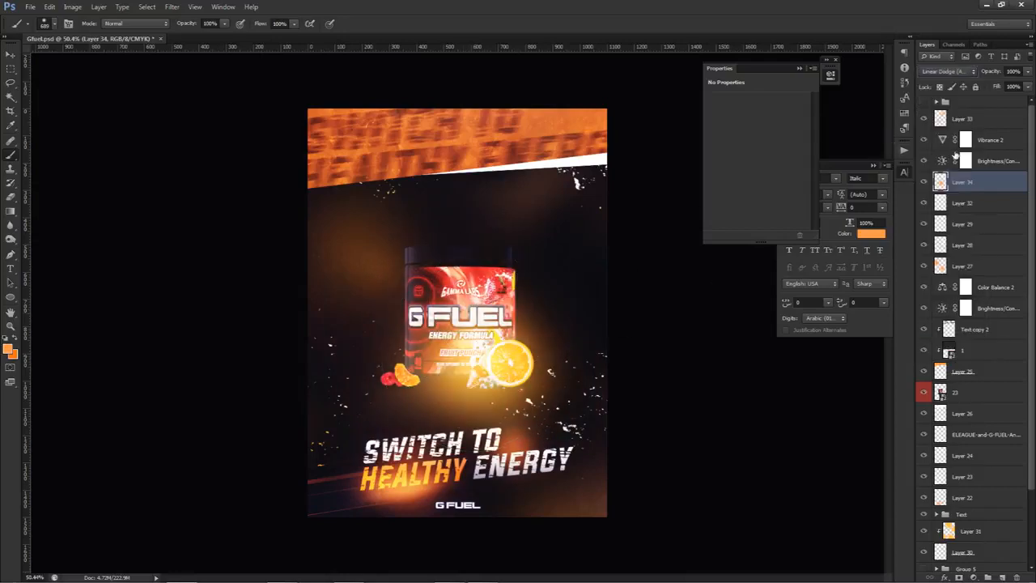
{"action": "left_click", "coordinate": [1026, 72]}
{"action": "left_click_drag", "start_coordinate": [1029, 87], "coordinate": [1008, 86]}
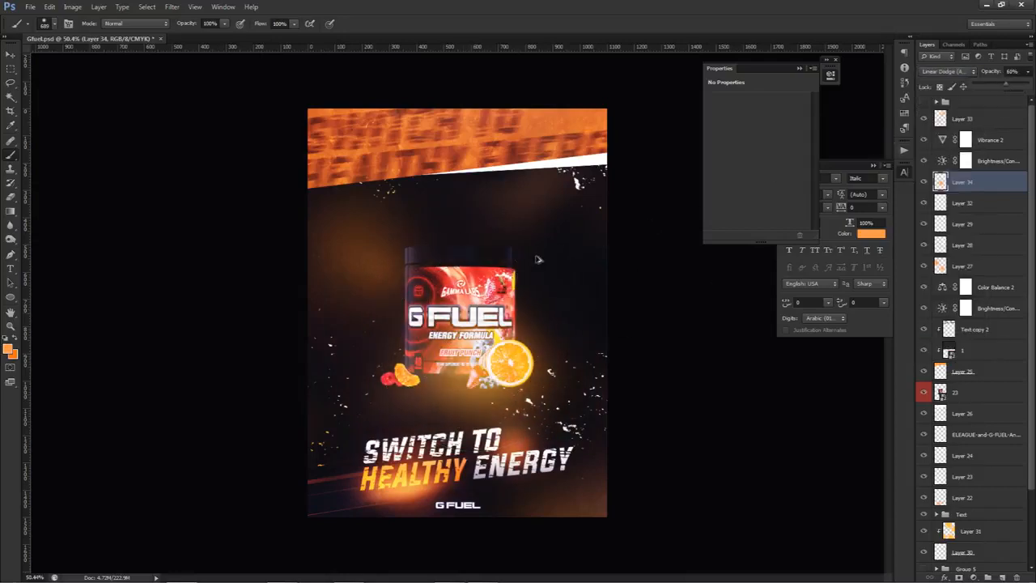
- Add a smaller soft orange glow around the tub's upper right edge, undoing trial dabs and resizing the brush between attempts
{"action": "left_click", "coordinate": [492, 268]}
{"action": "key", "text": "ctrl+z"}
{"action": "right_click", "coordinate": [493, 280], "text": "alt"}
{"action": "left_click", "coordinate": [480, 275]}
{"action": "key", "text": "ctrl+z"}
{"action": "right_click", "coordinate": [474, 275], "text": "alt"}
{"action": "left_click", "coordinate": [458, 257]}
{"action": "key", "text": "ctrl+z"}
{"action": "left_click", "coordinate": [501, 262]}
{"action": "key", "text": "ctrl+z"}
{"action": "right_click", "coordinate": [514, 283], "text": "alt"}
{"action": "left_click", "coordinate": [516, 283]}
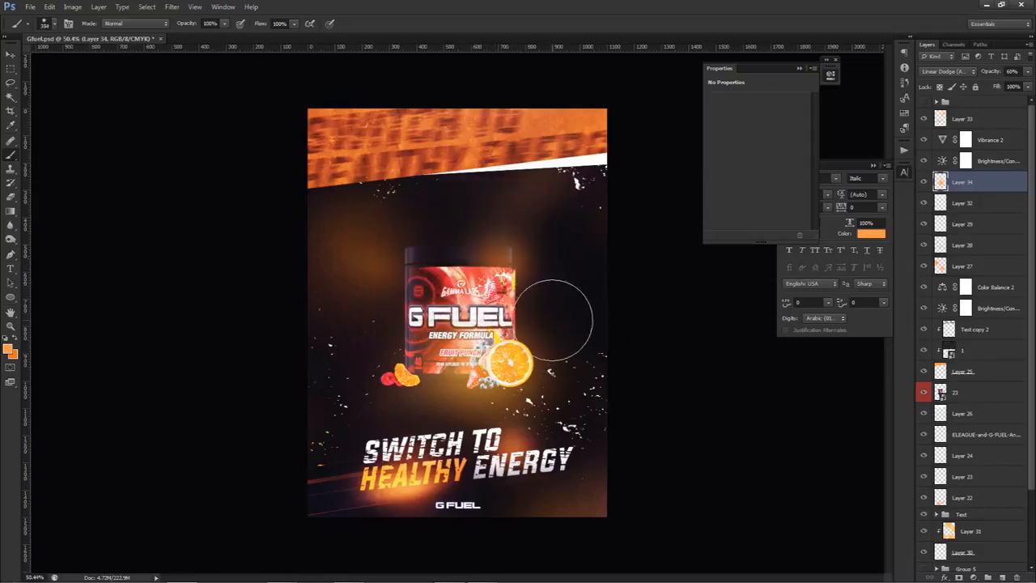
- Adjust the glow layer with Hue/Saturation, setting saturation to +33 and lightness to -12 with a slight hue shift
{"action": "key", "text": "ctrl+u"}
{"action": "mouse_move", "coordinate": [744, 335]}
{"action": "left_mouse_down"}
{"action": "mouse_move", "coordinate": [774, 340]}
{"action": "mouse_move", "coordinate": [736, 316]}
{"action": "left_mouse_up"}
{"action": "left_click_drag", "start_coordinate": [742, 363], "coordinate": [760, 335]}
{"action": "left_click_drag", "start_coordinate": [736, 314], "coordinate": [745, 316]}
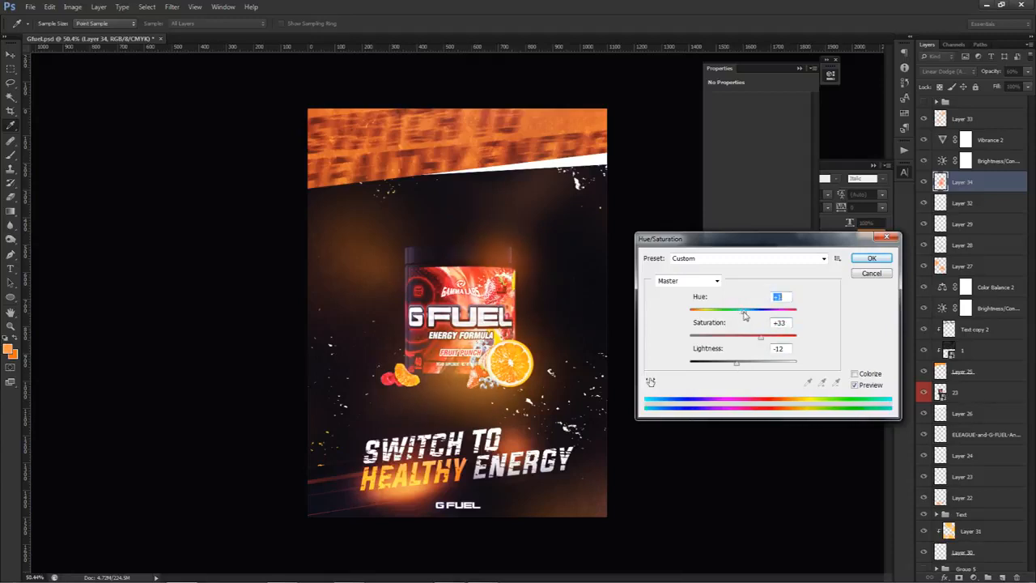
{"action": "left_click", "coordinate": [871, 258]}
{"action": "key", "text": "v"}
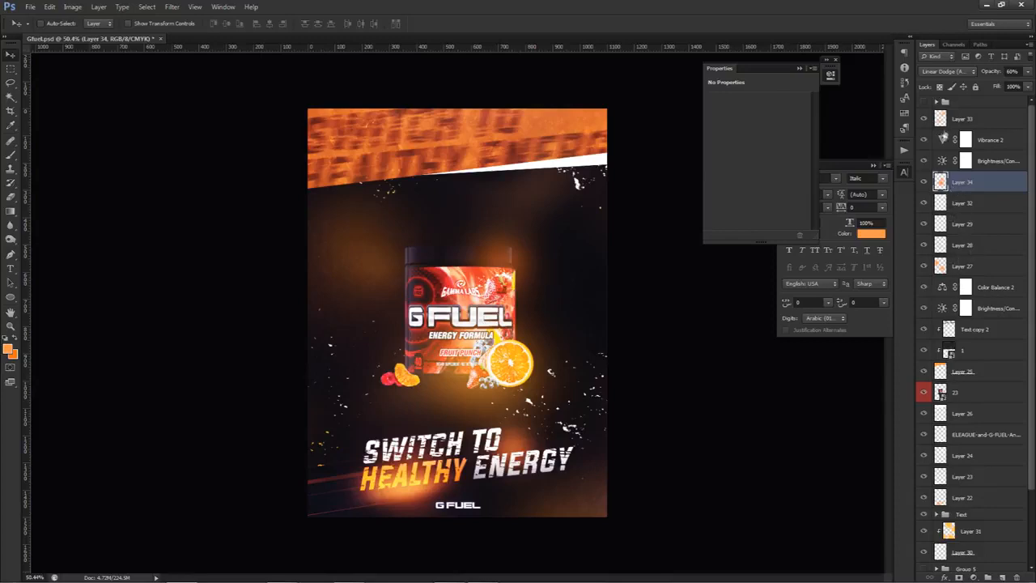
- Try to roughen the orange banner on Layer 25 by erasing with the 3303 px scratch brush
{"action": "left_click", "coordinate": [955, 373]}
{"action": "key", "text": "b"}
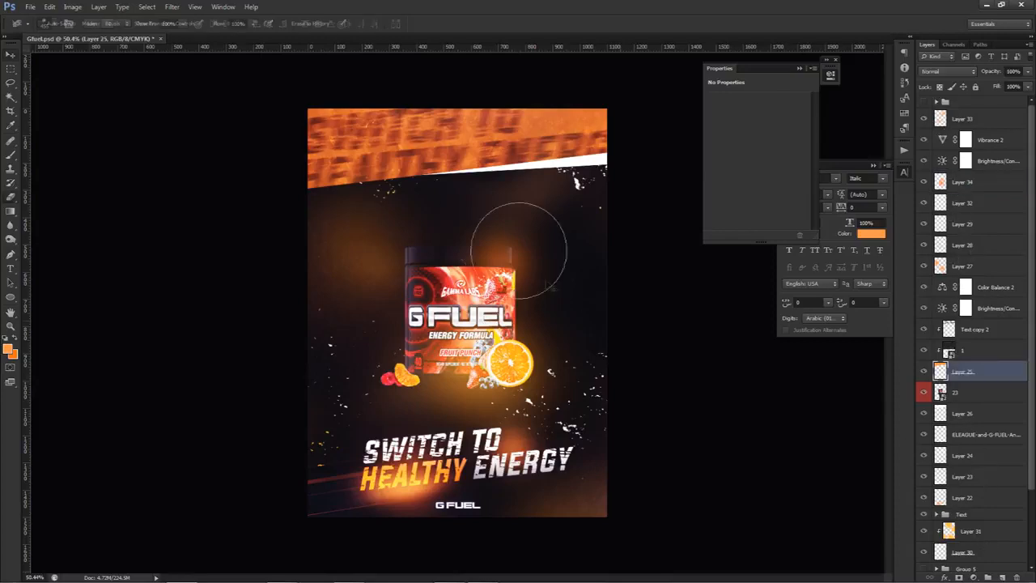
{"action": "right_click", "coordinate": [491, 209]}
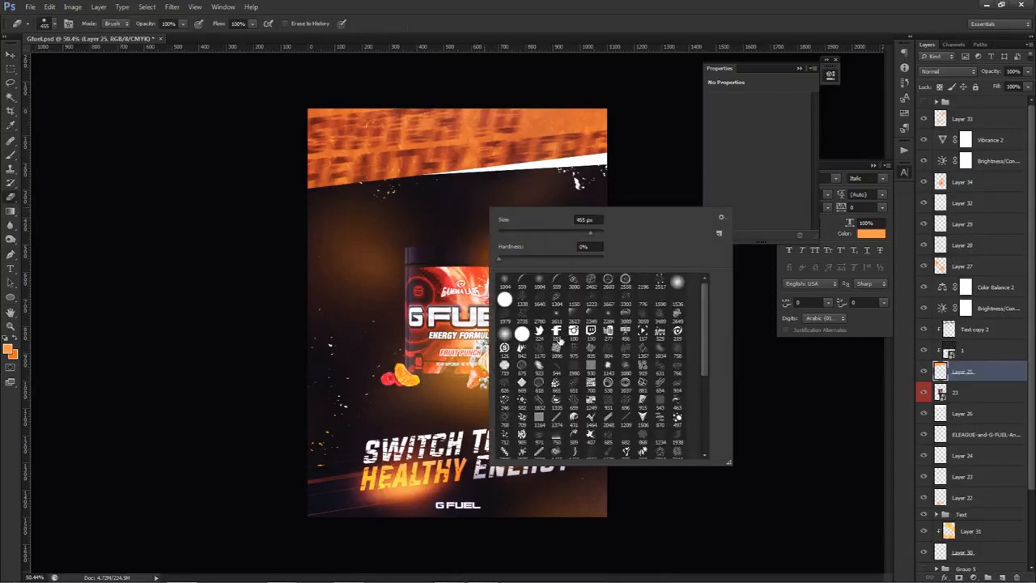
{"action": "left_click", "coordinate": [626, 299]}
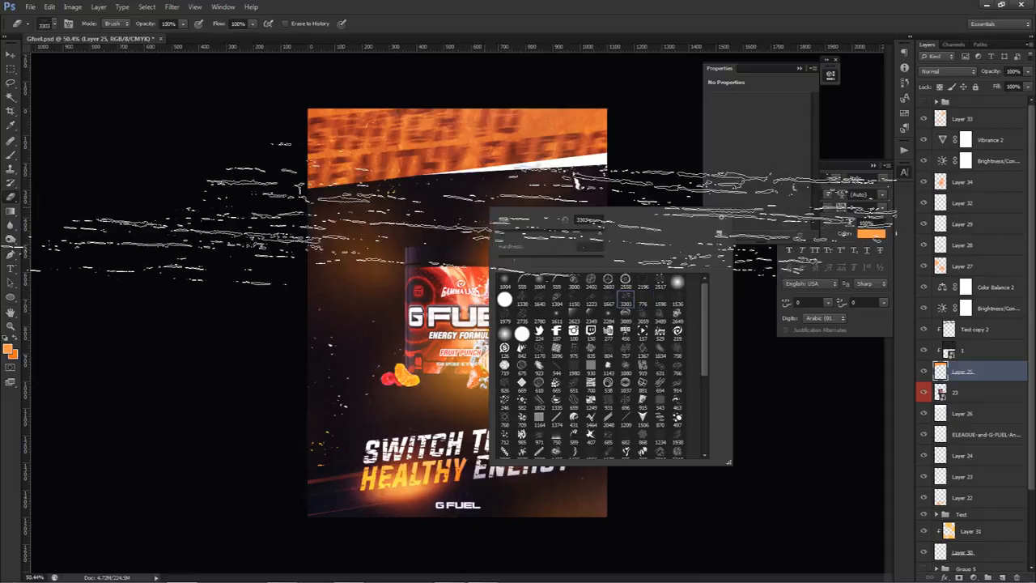
{"action": "left_click", "coordinate": [453, 166]}
{"action": "left_click", "coordinate": [343, 205], "text": "ctrl"}
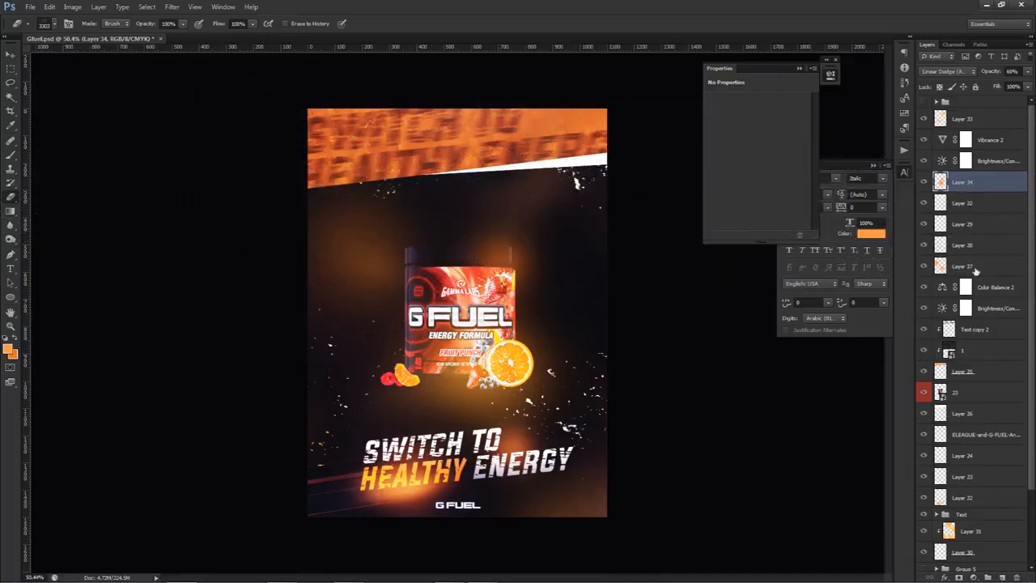
{"action": "left_click", "coordinate": [971, 370]}
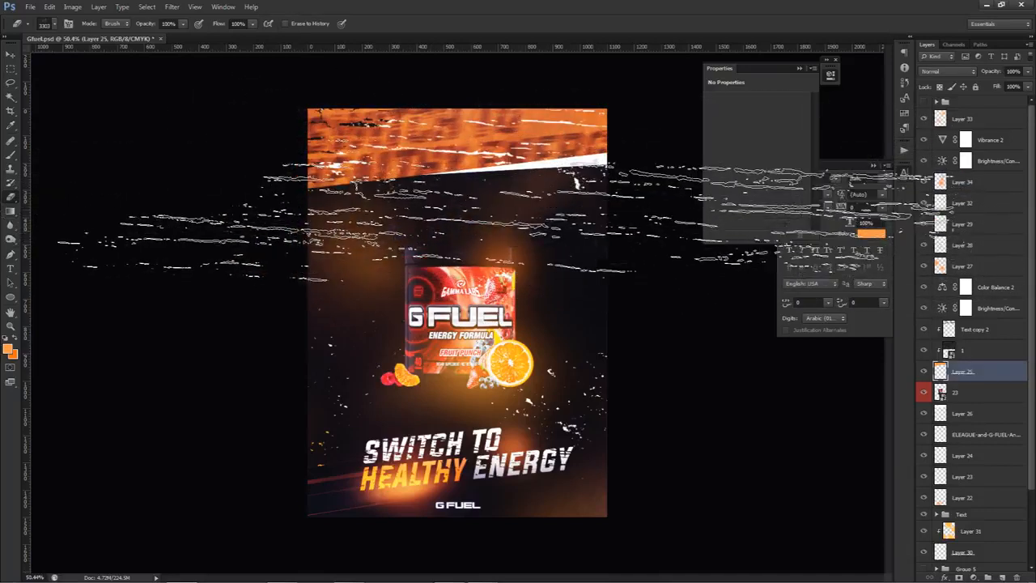
{"action": "left_click", "coordinate": [647, 159], "text": "ctrl"}
{"action": "left_click_drag", "start_coordinate": [647, 159], "coordinate": [553, 218]}
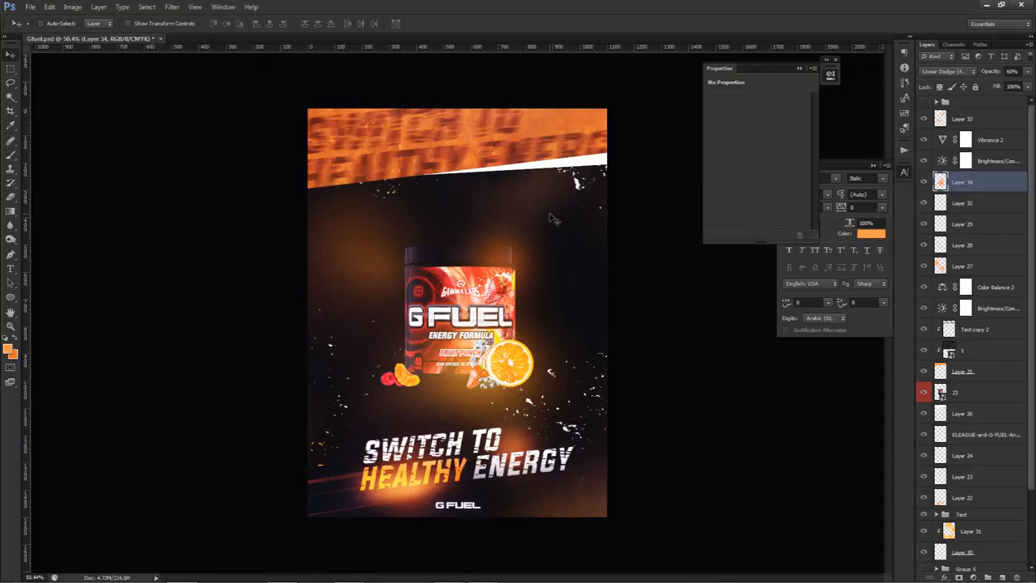
- Group all poster layers from Layer 33 down to the one above the locked background, and compare the group with the reference poster
{"action": "left_click", "coordinate": [961, 118]}
{"action": "scroll", "coordinate": [963, 404], "scroll_direction": "down", "scroll_amount": 3}
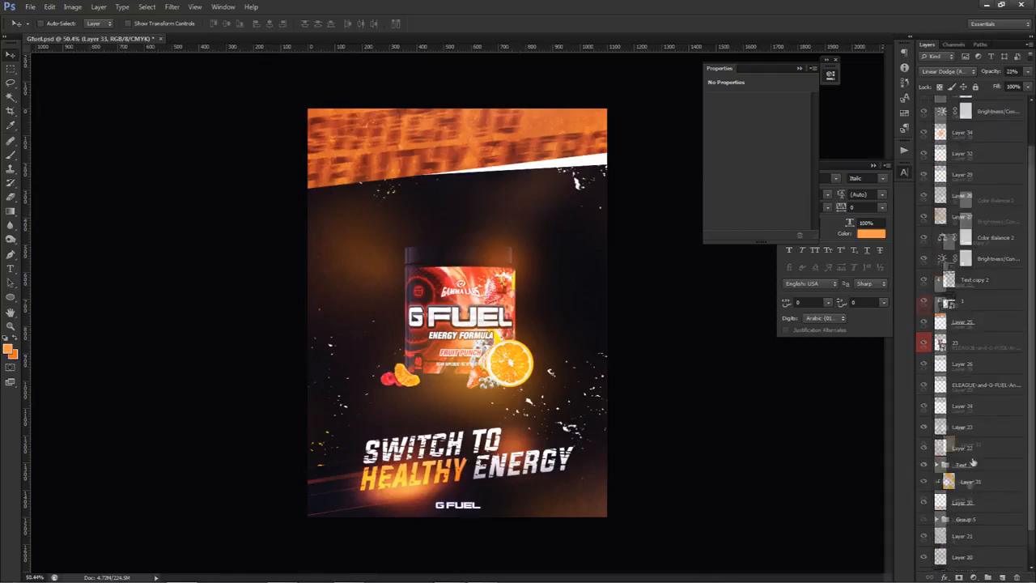
{"action": "left_click", "coordinate": [965, 517], "text": "shift"}
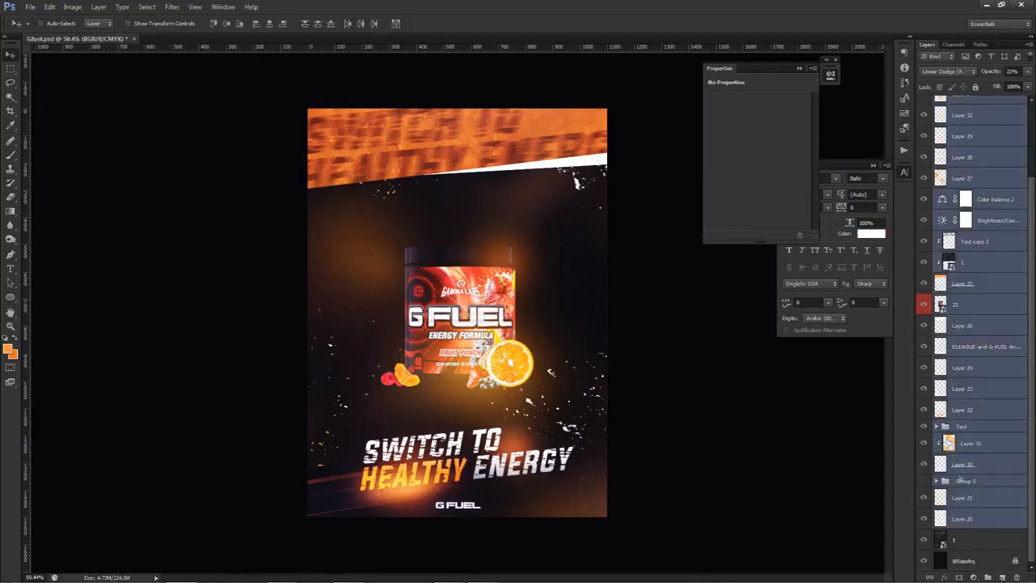
{"action": "key", "text": "ctrl+g"}
{"action": "left_click", "coordinate": [923, 114]}
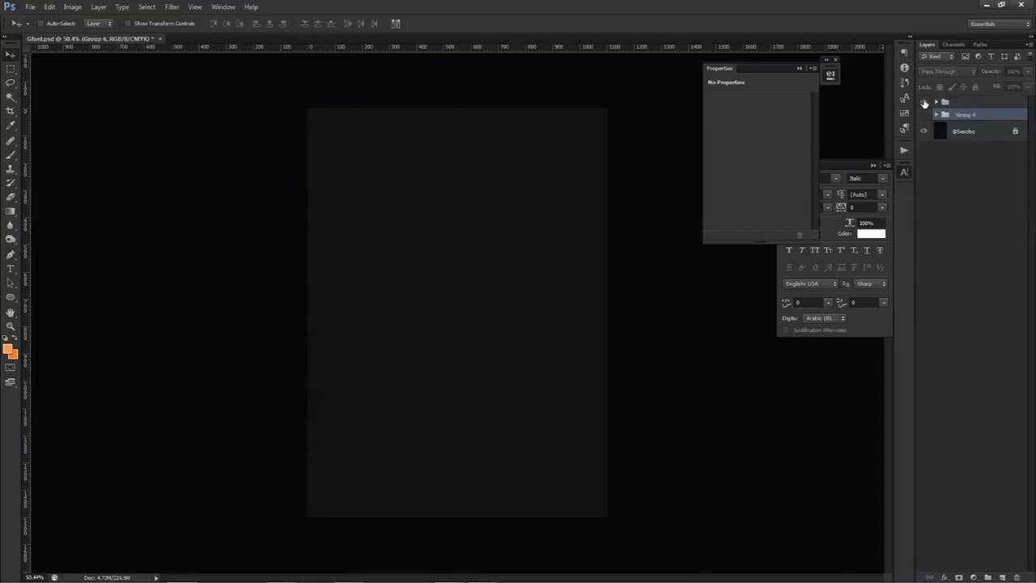
{"action": "left_click", "coordinate": [924, 101]}
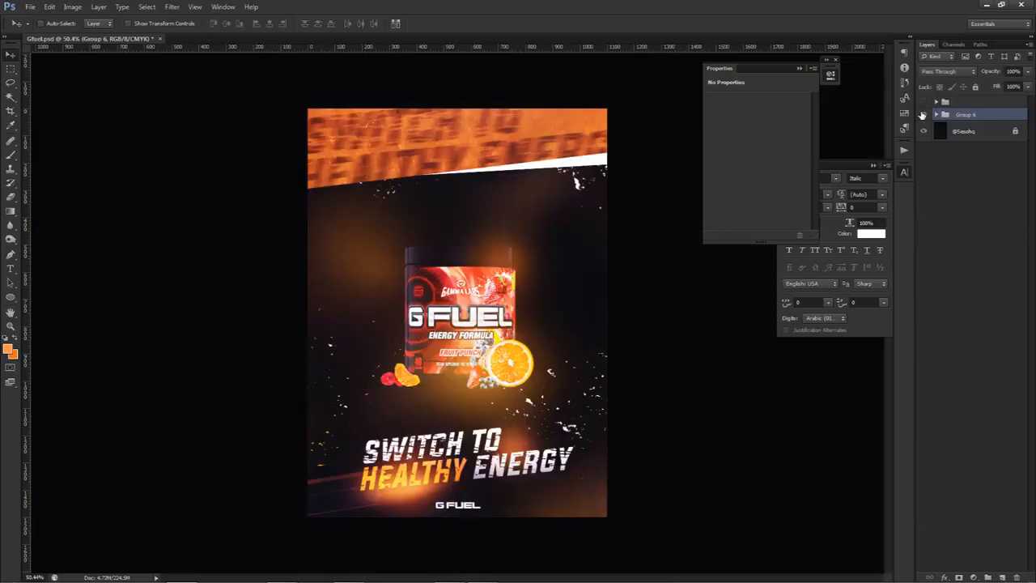
- Lower the opacity of the glow layers inside the group: Layer 34 to 39% and Layer 27 to 17%
{"action": "left_click", "coordinate": [937, 114]}
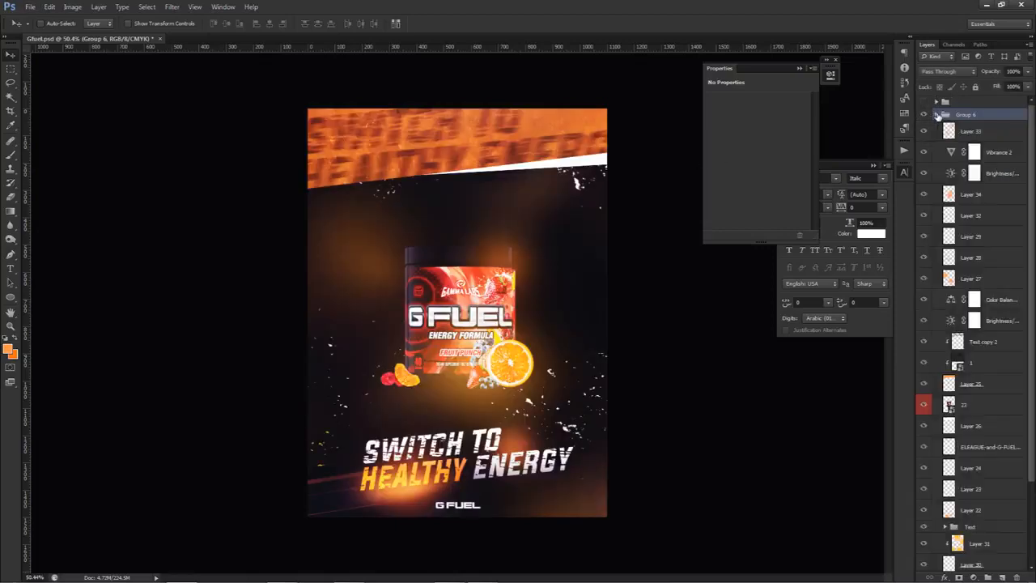
{"action": "left_click", "coordinate": [963, 194]}
{"action": "left_click_drag", "start_coordinate": [1027, 82], "coordinate": [1000, 83]}
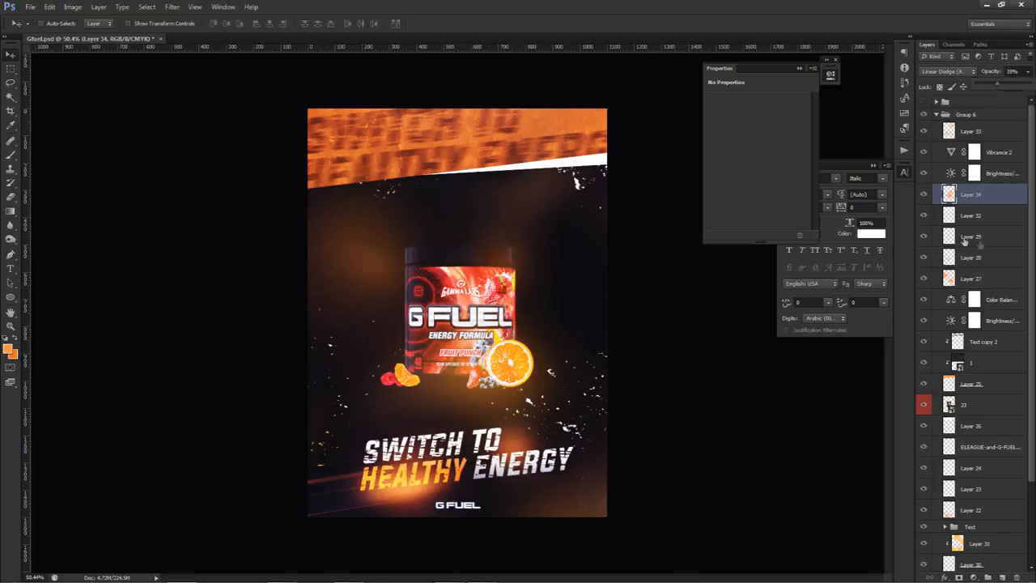
{"action": "left_click", "coordinate": [971, 278]}
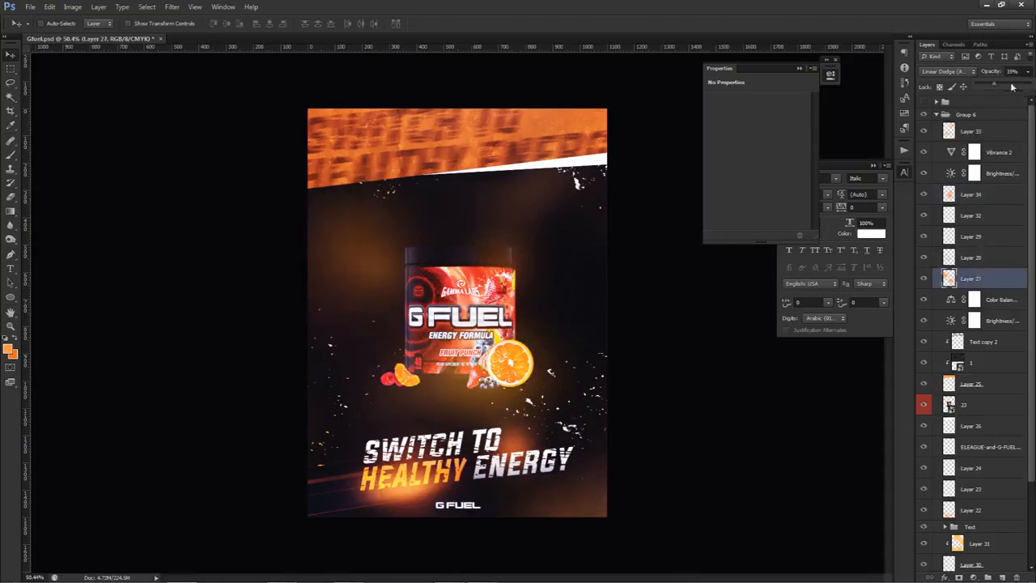
{"action": "left_click_drag", "start_coordinate": [990, 86], "coordinate": [984, 84]}
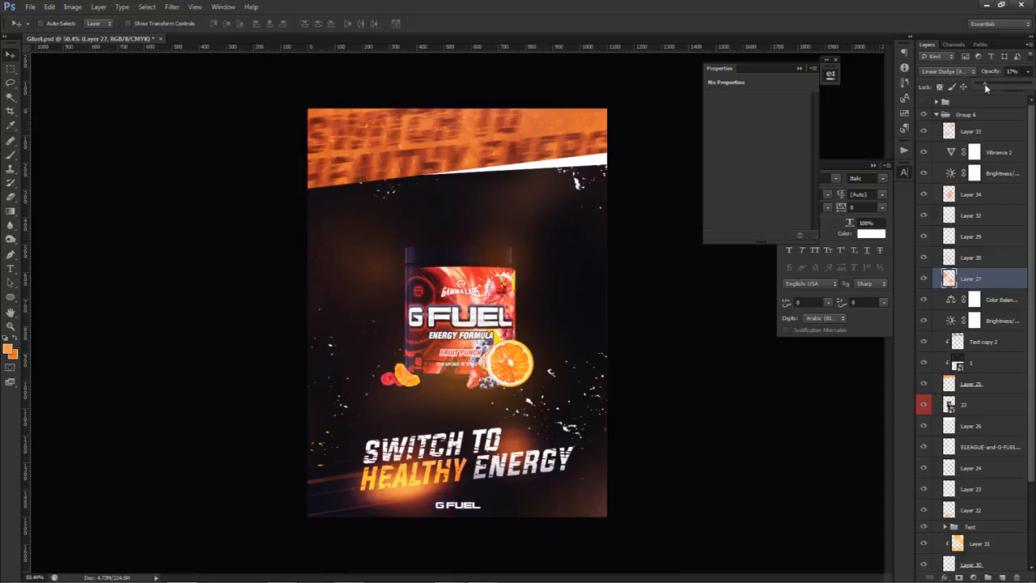
- Reduce the opacity of Layer 22, the glow behind the slogan, to 31% and collapse the group
{"action": "scroll", "coordinate": [951, 373], "scroll_direction": "down", "scroll_amount": 1}
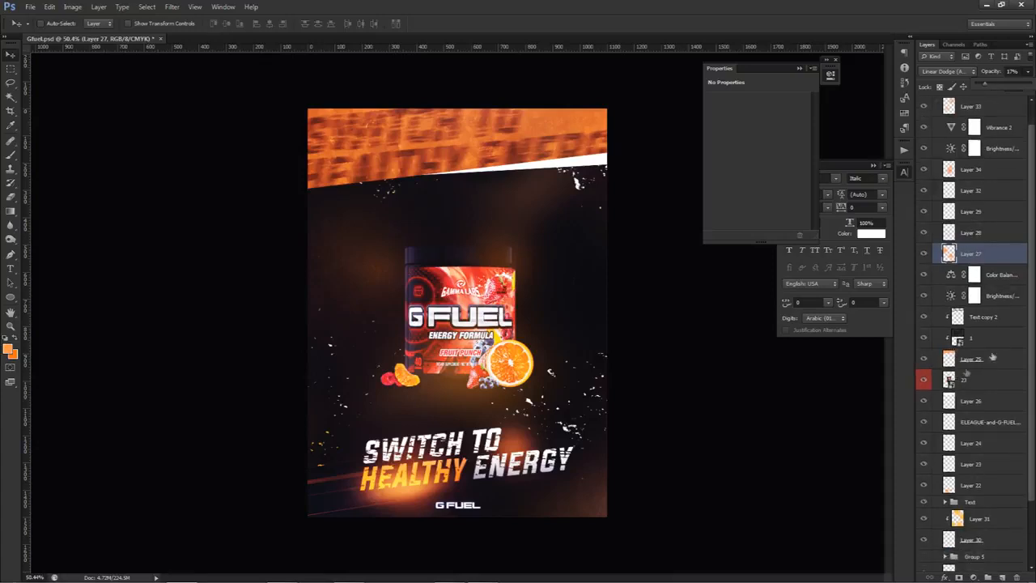
{"action": "left_click", "coordinate": [970, 485]}
{"action": "left_click", "coordinate": [1026, 72]}
{"action": "left_click_drag", "start_coordinate": [992, 82], "coordinate": [992, 82]}
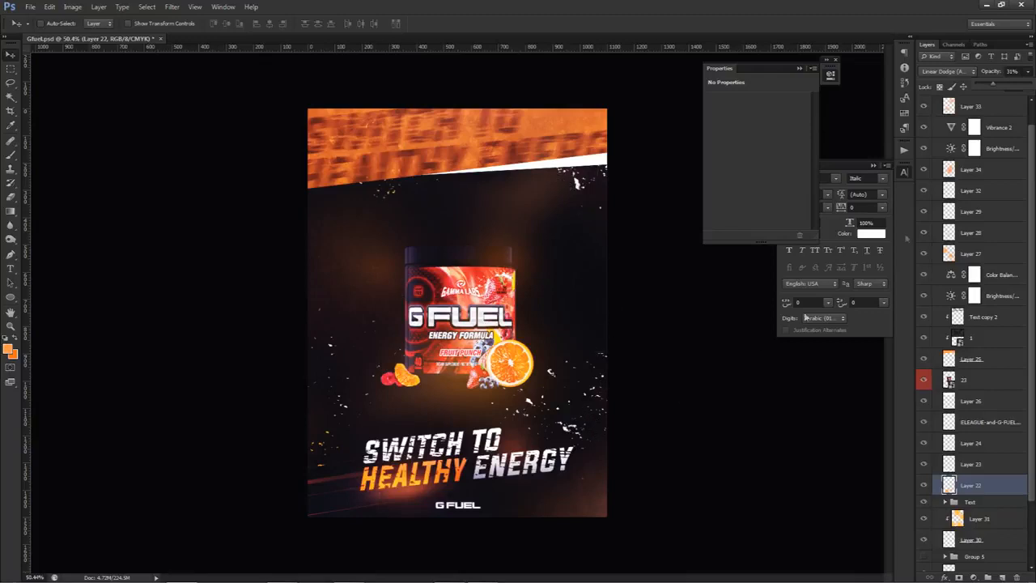
{"action": "scroll", "coordinate": [971, 121], "scroll_direction": "up", "scroll_amount": 1}
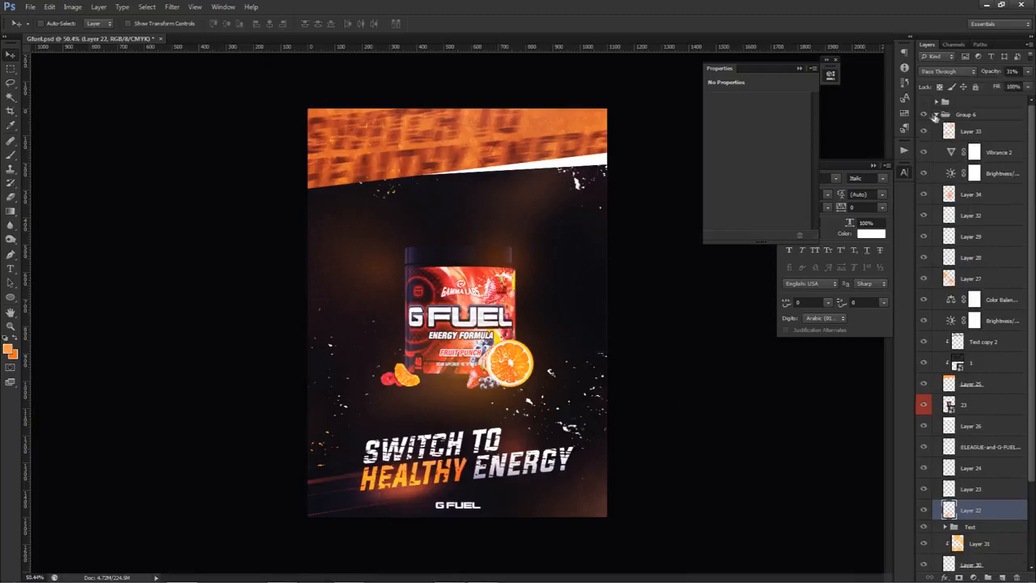
{"action": "left_click", "coordinate": [936, 115]}
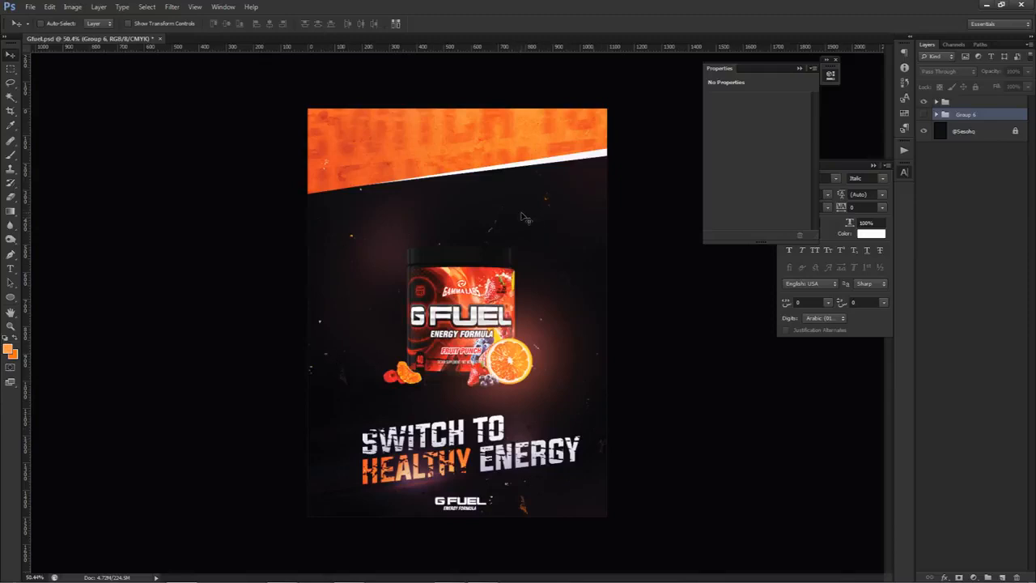
- Compare the recreated poster group with the reference poster by alternating their visibility, ending on the reference with no layer selected
{"action": "left_click", "coordinate": [923, 115]}
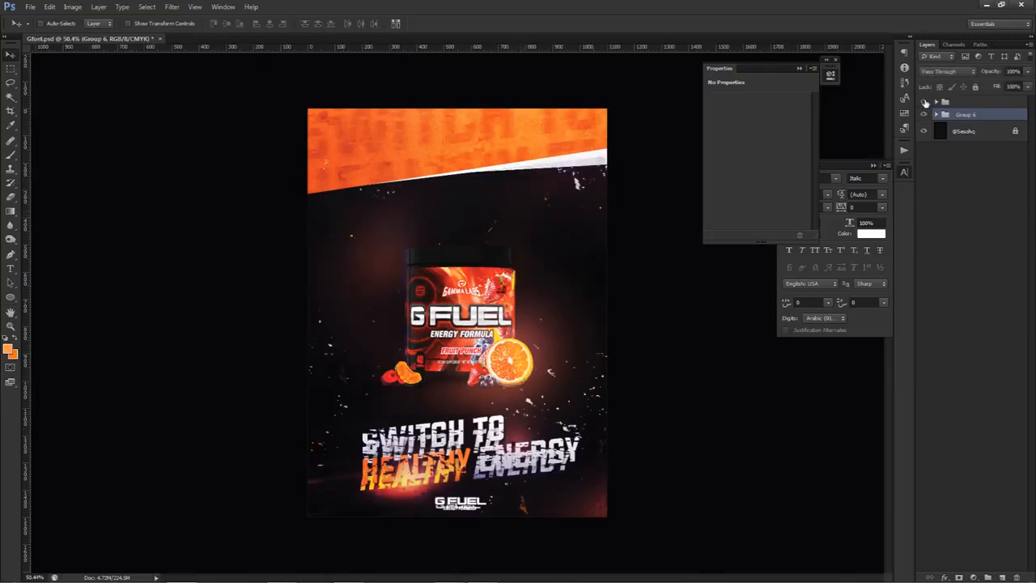
{"action": "left_click", "coordinate": [924, 102]}
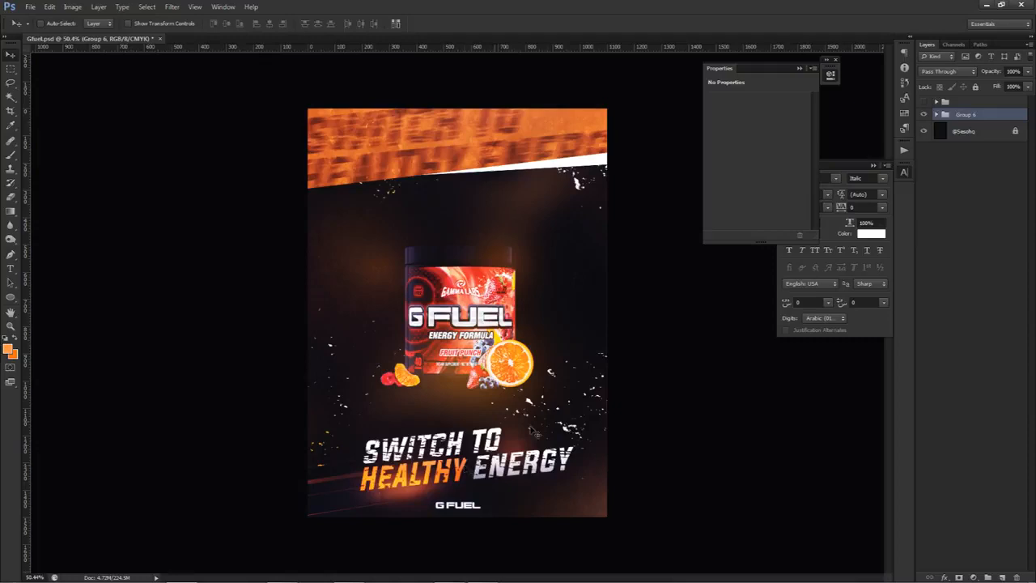
{"action": "left_click", "coordinate": [924, 114]}
{"action": "left_click", "coordinate": [923, 102]}
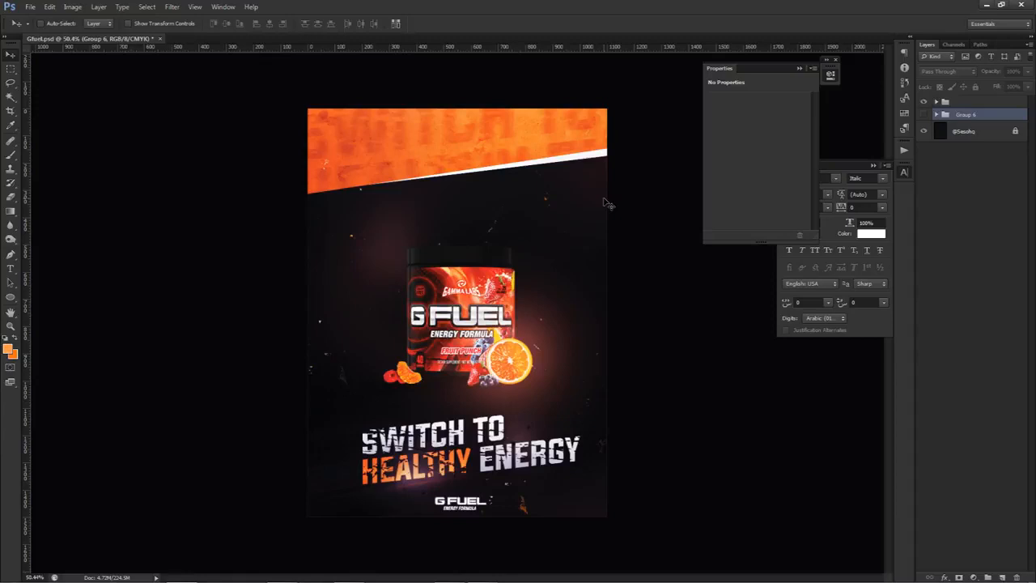
{"action": "left_click", "coordinate": [955, 215]}
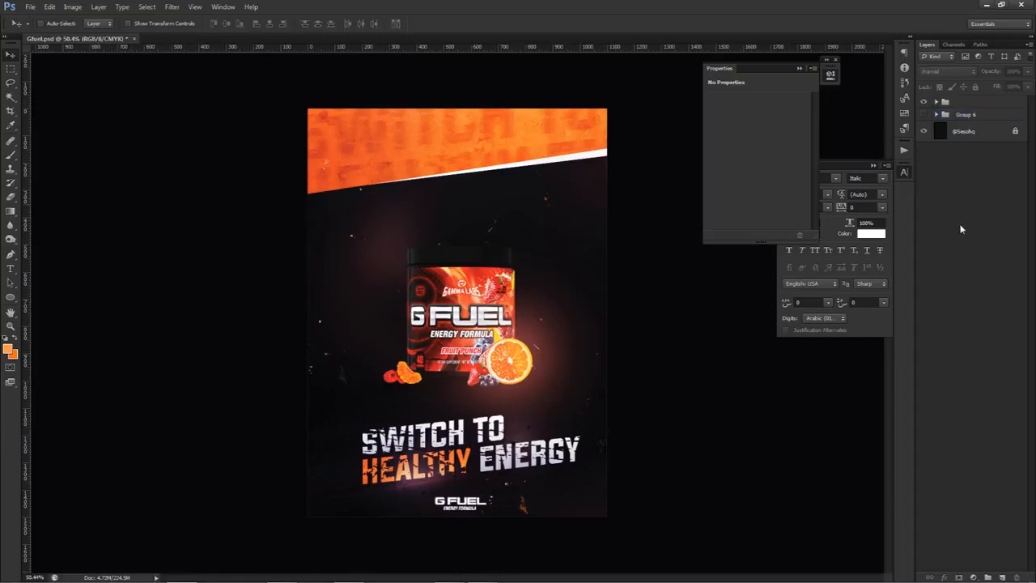